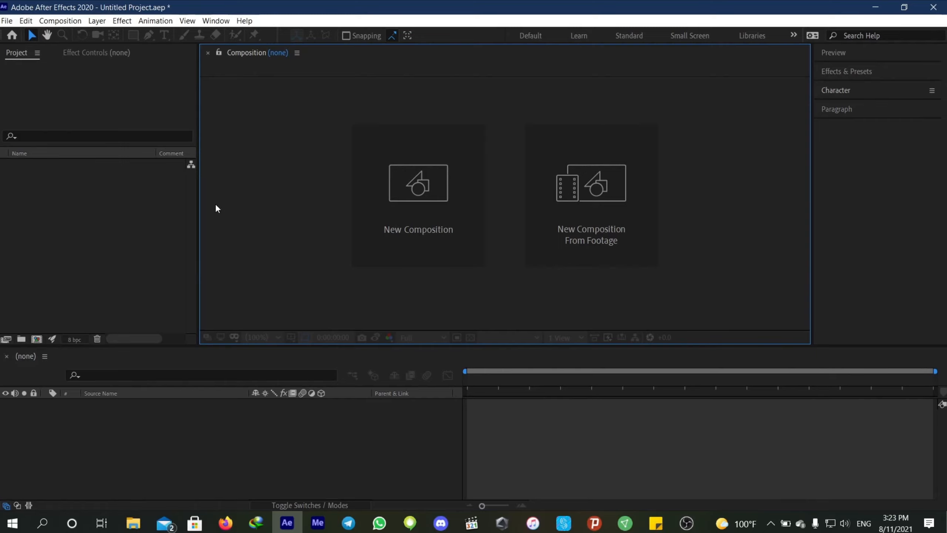
- Create a 1080 x 1080 px composition named "candy bg" at 30 fps with a duration of 4 seconds
{"action": "left_click", "coordinate": [36, 340]}
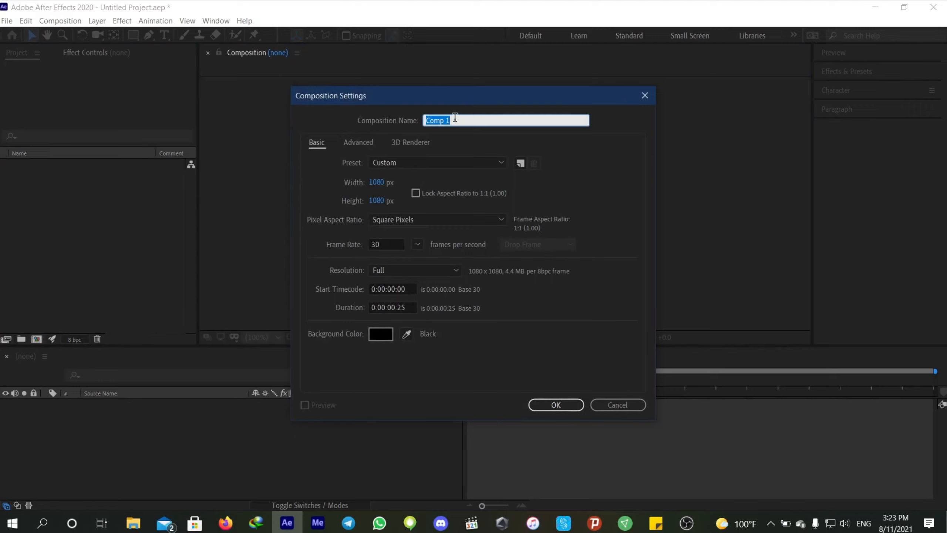
{"action": "type", "text": "candy bg"}
{"action": "left_click_drag", "start_coordinate": [396, 305], "coordinate": [390, 310]}
{"action": "key", "text": "BackSpace"}
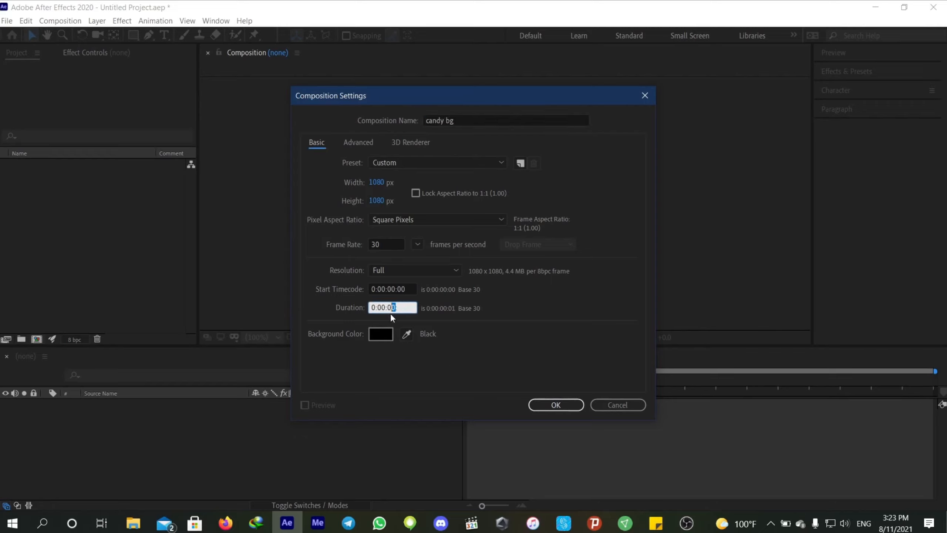
{"action": "type", "text": "4:00"}
{"action": "left_click", "coordinate": [556, 403]}
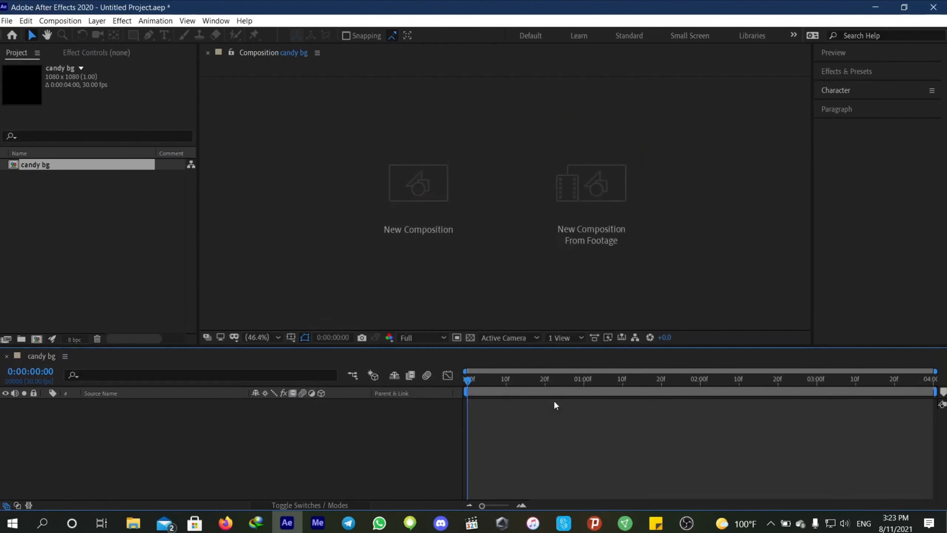
- Add a 1080 x 1080 px solid layer in bright cyan, 00D4FF, as the background
{"action": "scroll", "coordinate": [508, 192], "scroll_direction": "down", "scroll_amount": 2}
{"action": "scroll", "coordinate": [537, 188], "scroll_direction": "up", "scroll_amount": 2}
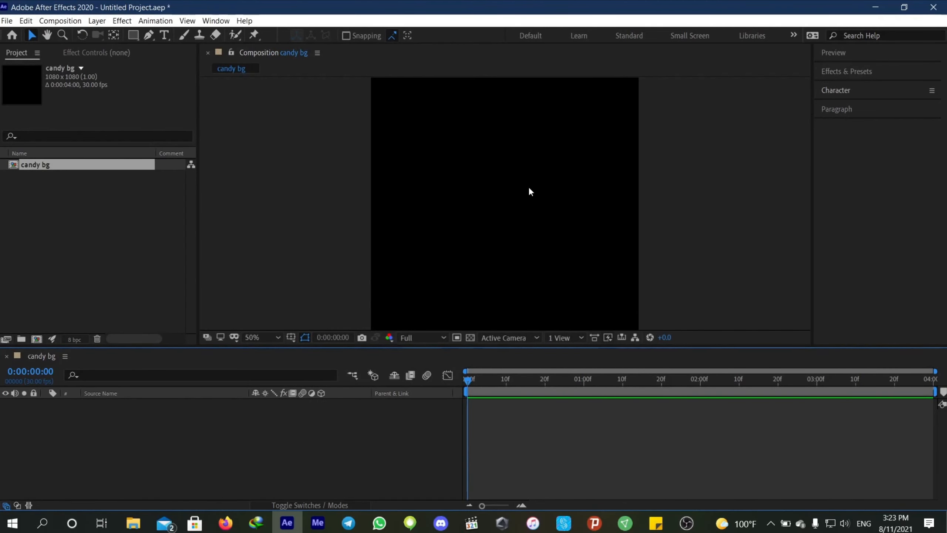
{"action": "scroll", "coordinate": [530, 189], "scroll_direction": "down", "scroll_amount": 2}
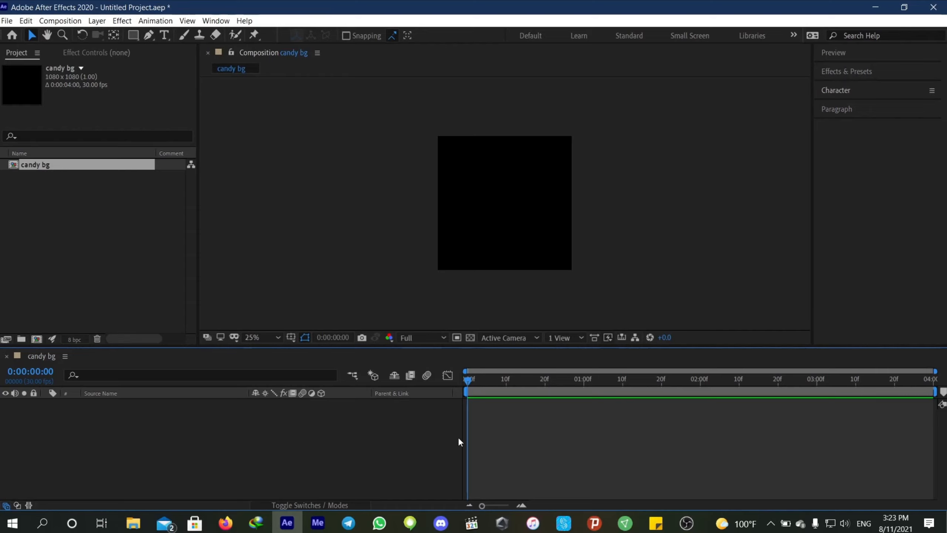
{"action": "left_click", "coordinate": [96, 21]}
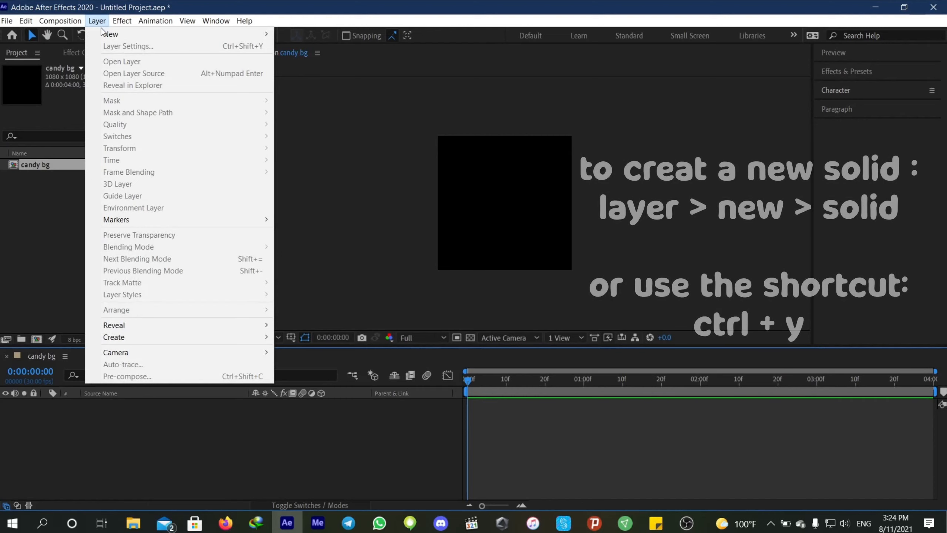
{"action": "mouse_move", "coordinate": [111, 35]}
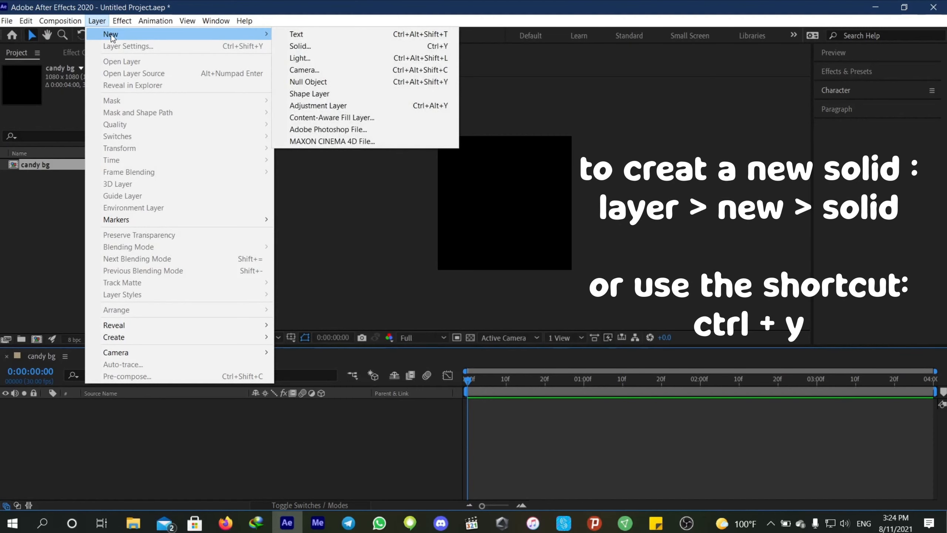
{"action": "left_click", "coordinate": [309, 48]}
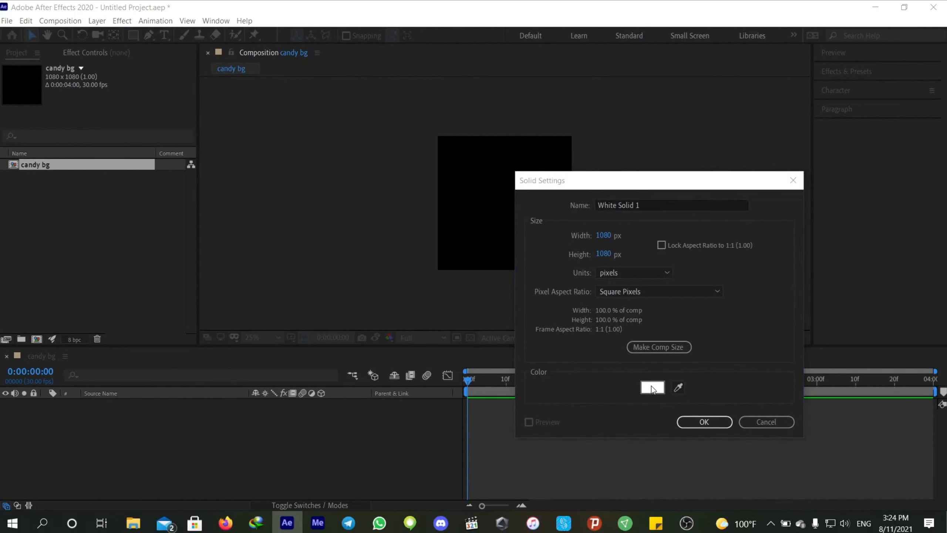
{"action": "left_click", "coordinate": [652, 387]}
{"action": "left_click_drag", "start_coordinate": [738, 263], "coordinate": [738, 235]}
{"action": "left_click_drag", "start_coordinate": [710, 190], "coordinate": [760, 126]}
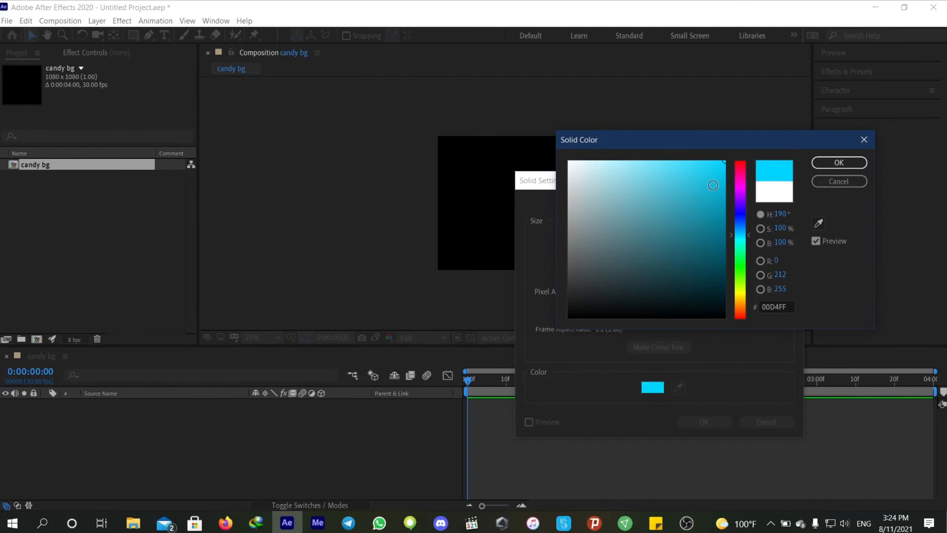
{"action": "left_click", "coordinate": [839, 162]}
{"action": "left_click", "coordinate": [694, 424]}
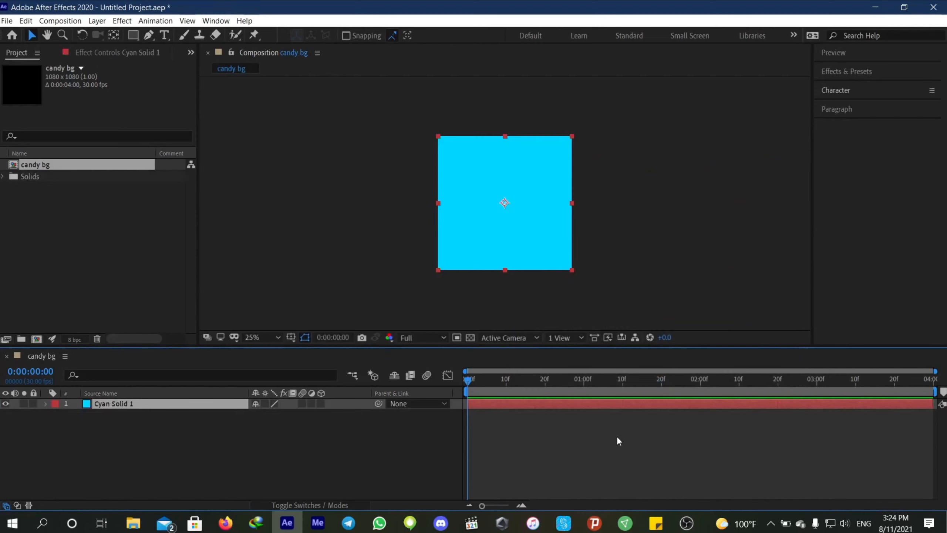
{"action": "left_click", "coordinate": [600, 276]}
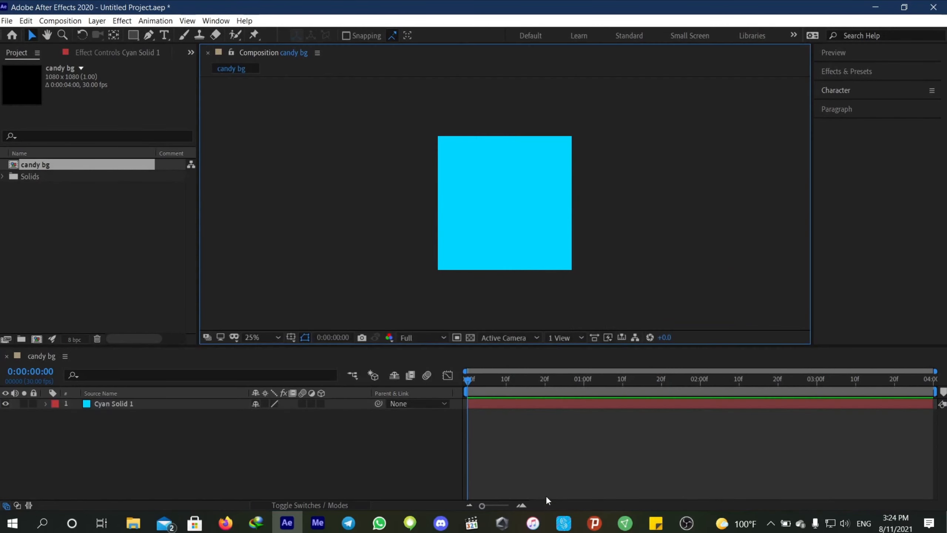
- Add a second 1080 x 1080 px solid above the cyan one in dark cyan, 004A59
{"action": "left_click", "coordinate": [479, 400]}
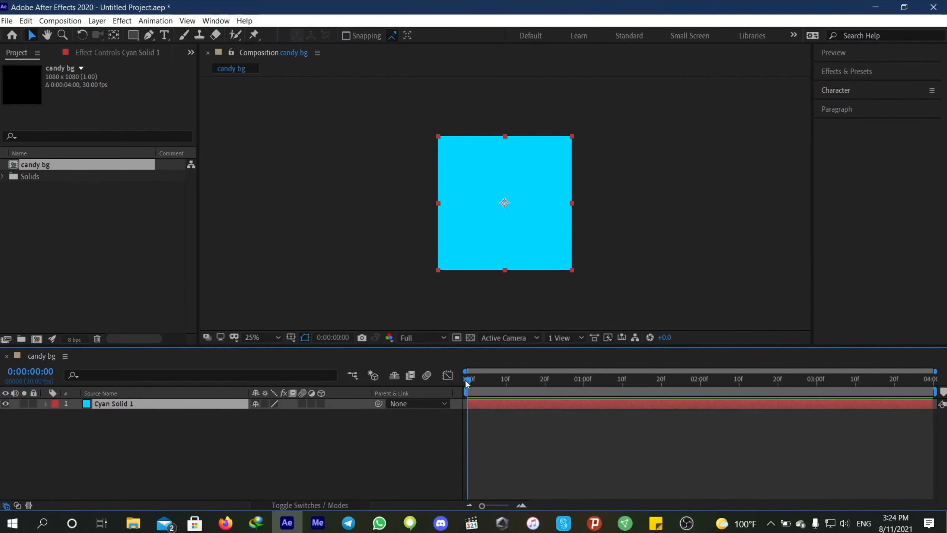
{"action": "left_click", "coordinate": [98, 21]}
{"action": "mouse_move", "coordinate": [106, 33]}
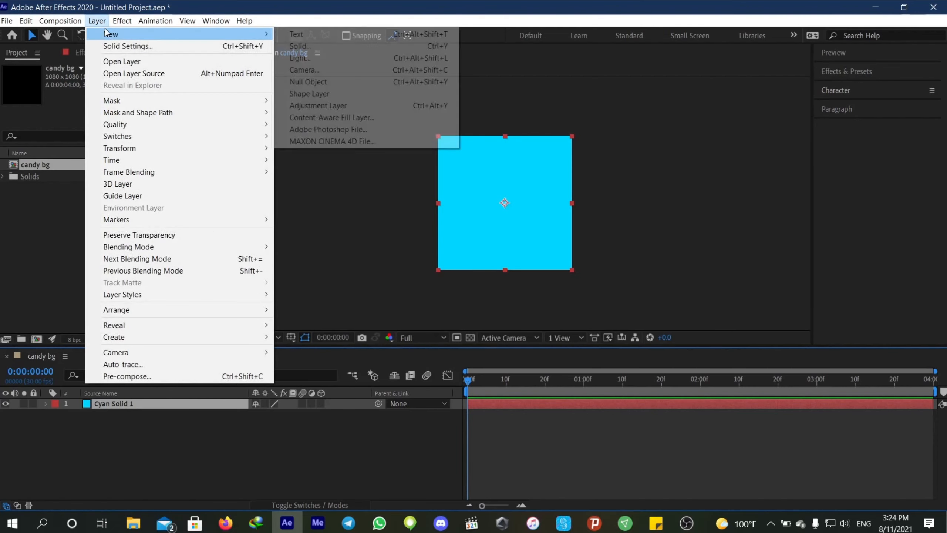
{"action": "left_click", "coordinate": [284, 47]}
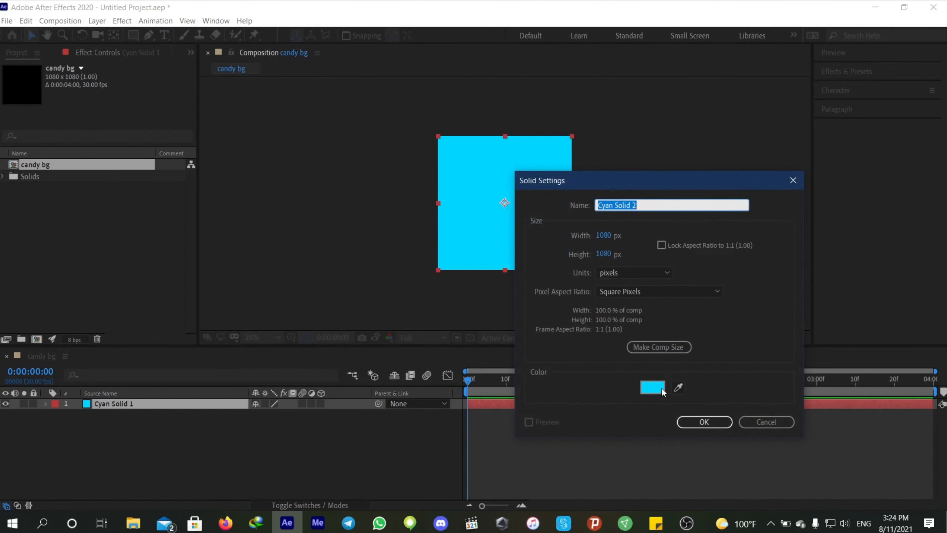
{"action": "left_click", "coordinate": [663, 389]}
{"action": "left_click", "coordinate": [730, 265]}
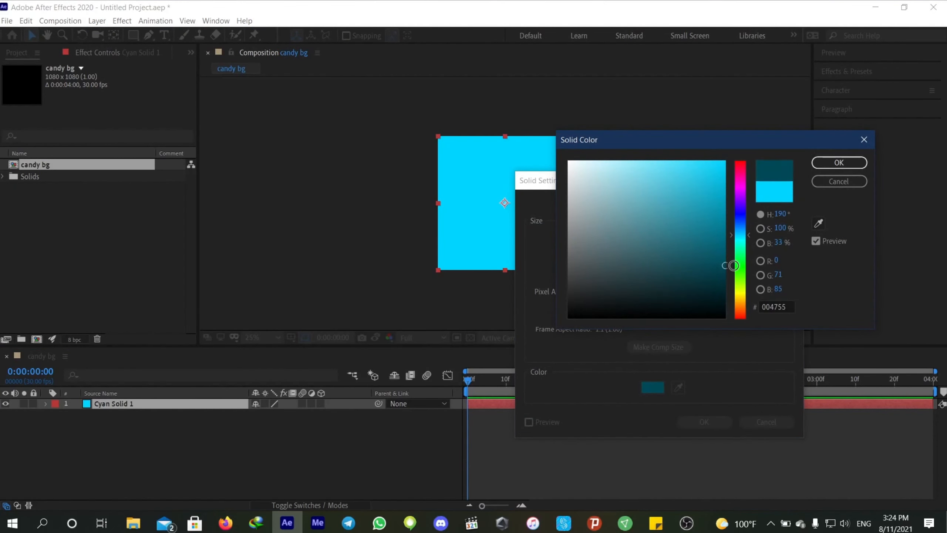
{"action": "left_click_drag", "start_coordinate": [733, 265], "coordinate": [733, 263]}
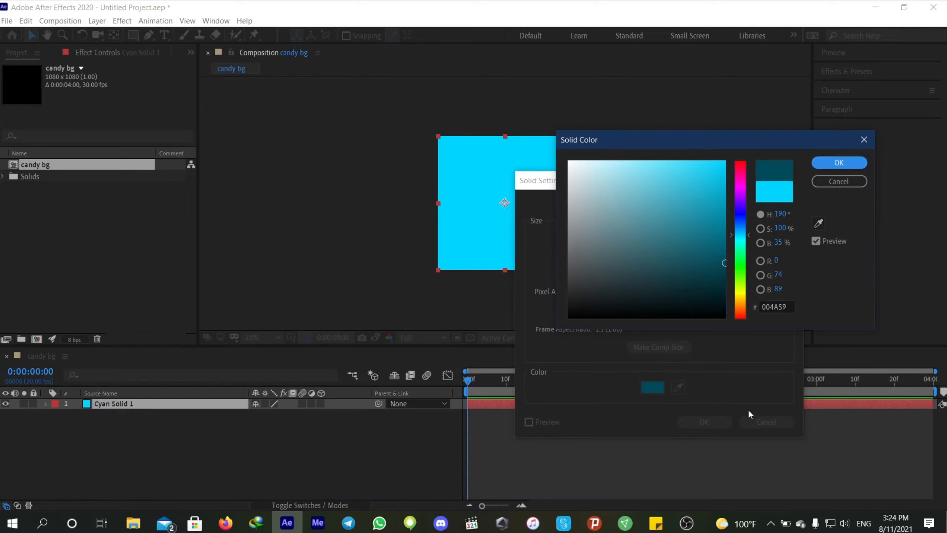
{"action": "key", "text": "Return"}
{"action": "left_click", "coordinate": [710, 425]}
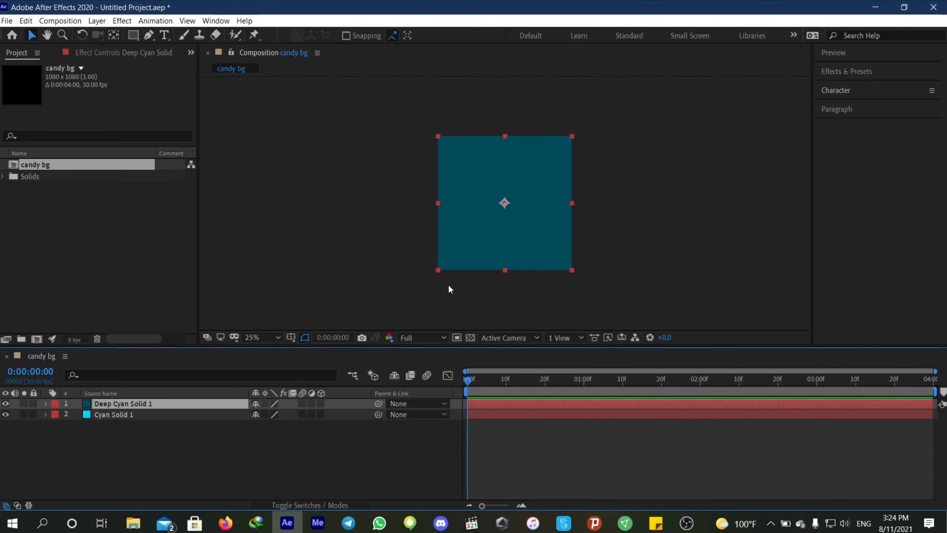
- Mask the dark cyan solid to its lower half with a rectangle and make it a 3D layer
{"action": "left_click", "coordinate": [133, 36]}
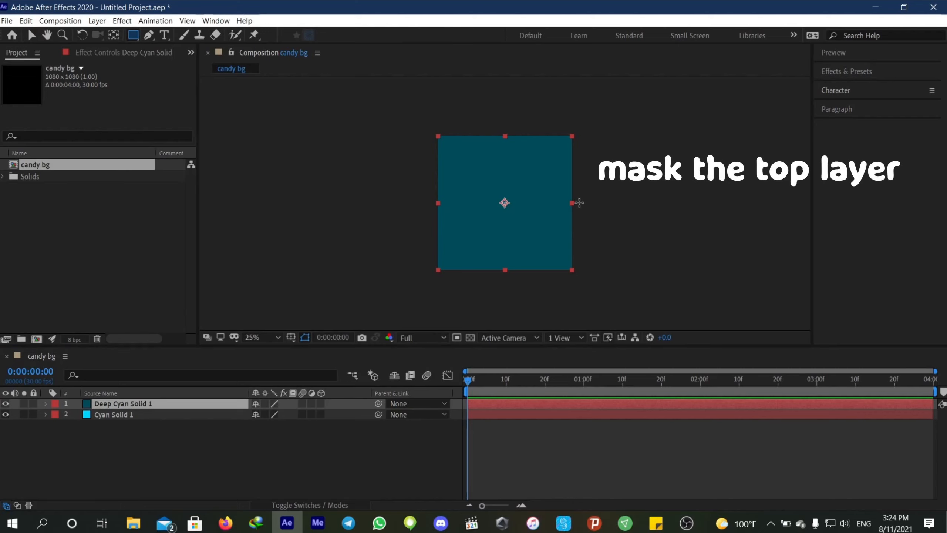
{"action": "mouse_move", "coordinate": [576, 202]}
{"action": "left_mouse_down"}
{"action": "mouse_move", "coordinate": [468, 221]}
{"action": "mouse_move", "coordinate": [412, 268]}
{"action": "mouse_move", "coordinate": [420, 283]}
{"action": "left_mouse_up"}
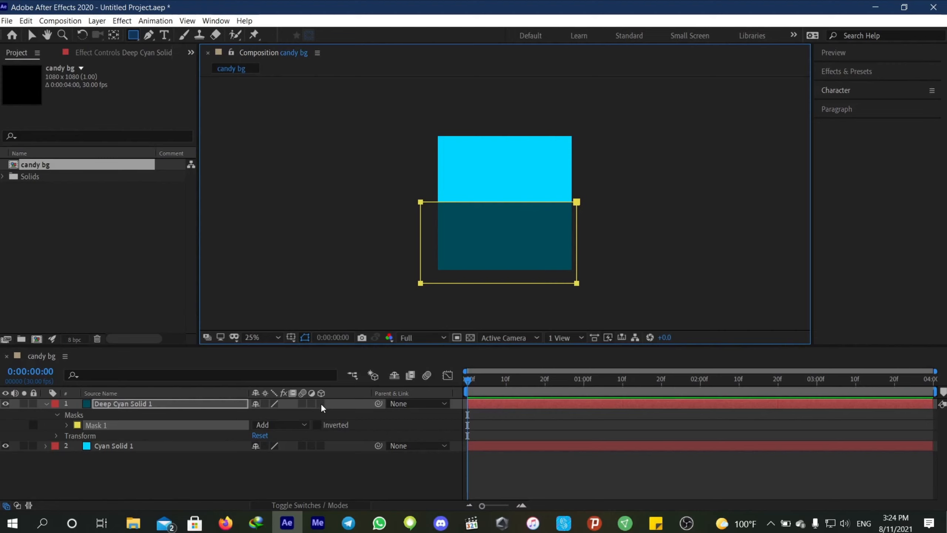
{"action": "left_click", "coordinate": [321, 404]}
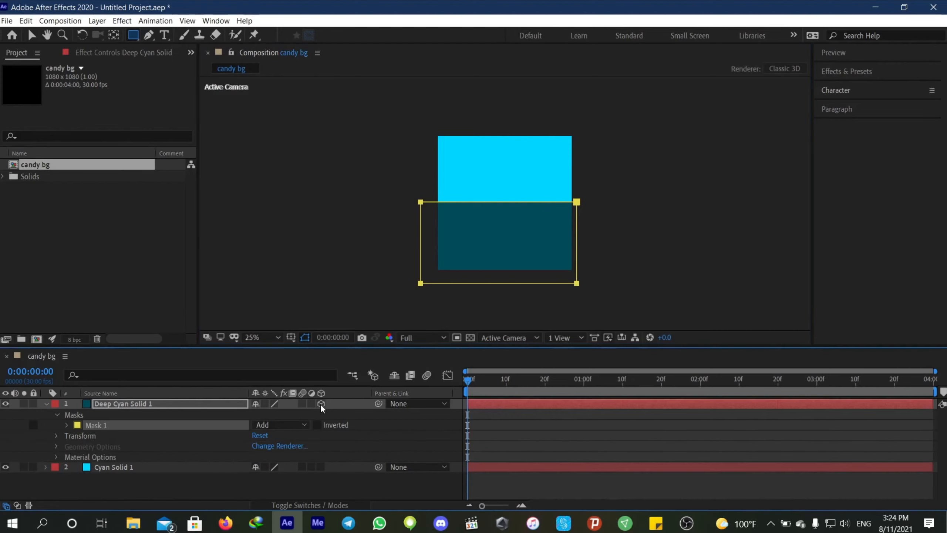
- Set the dark cyan layer's X Rotation to -65° and move it down and forward to about 540, 692, -326
{"action": "key", "text": "r"}
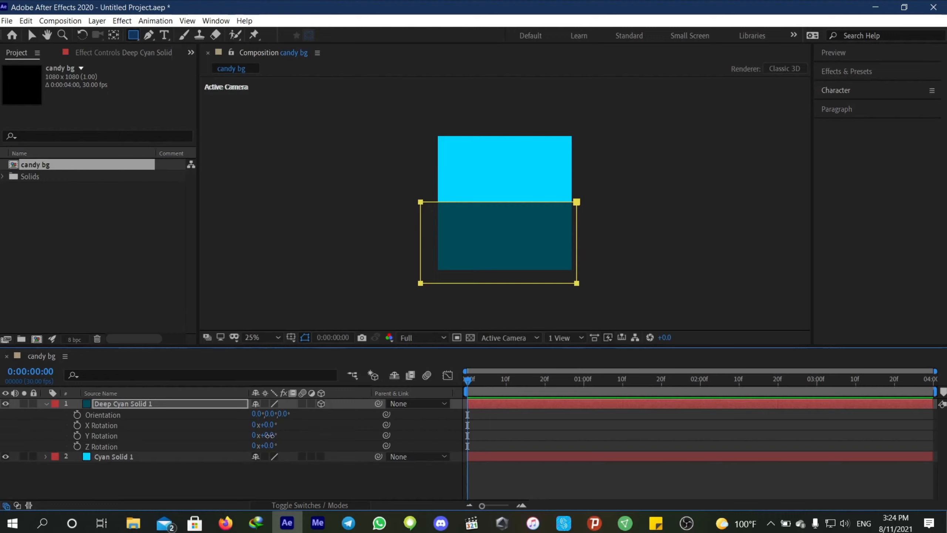
{"action": "left_click_drag", "start_coordinate": [269, 435], "coordinate": [226, 429]}
{"action": "key", "text": "ctrl+z"}
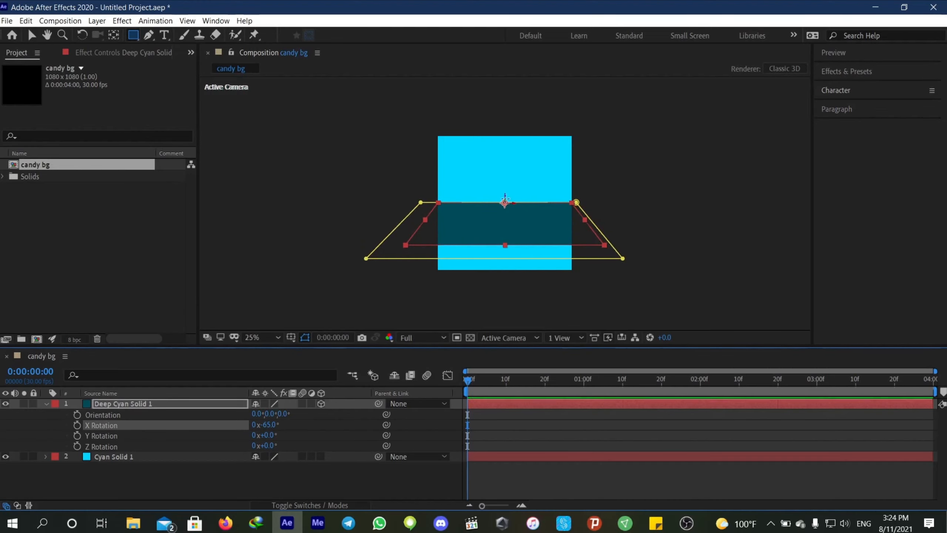
{"action": "left_click", "coordinate": [31, 34]}
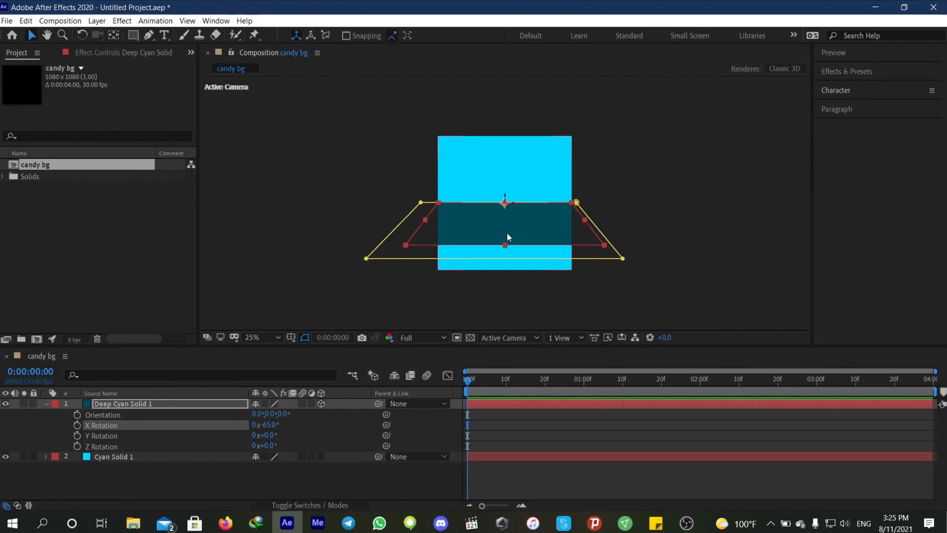
{"action": "left_click_drag", "start_coordinate": [505, 202], "coordinate": [501, 246]}
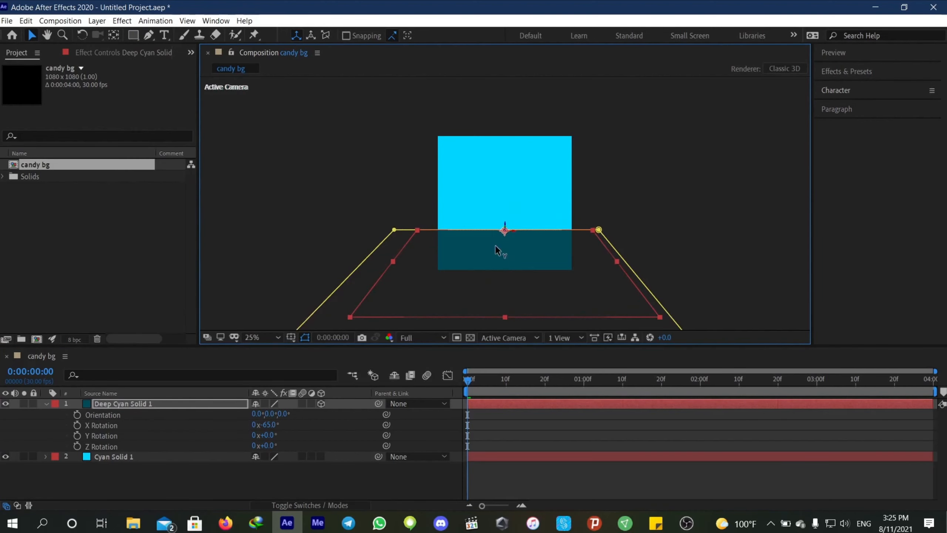
{"action": "left_click", "coordinate": [548, 482]}
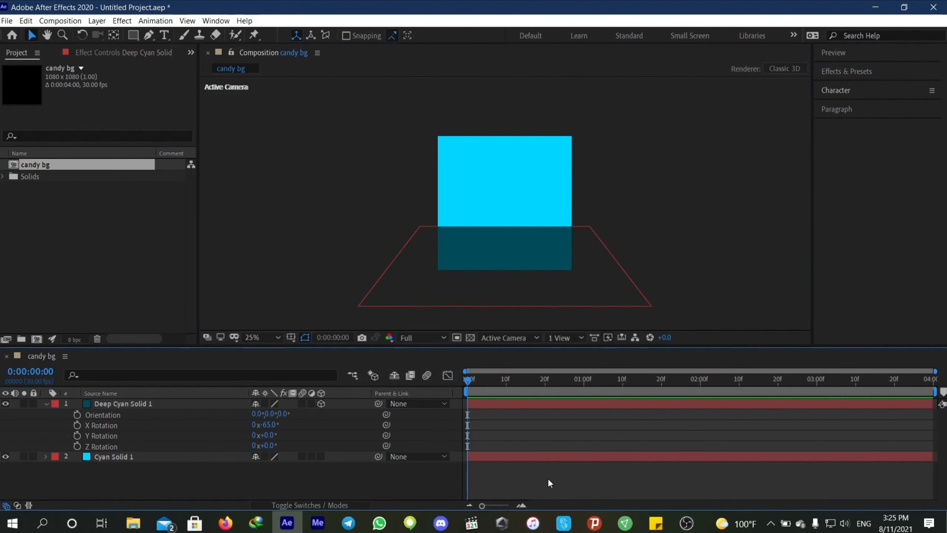
- Set the dark cyan layer's opacity to 80%, then collapse its properties
{"action": "left_click", "coordinate": [127, 404]}
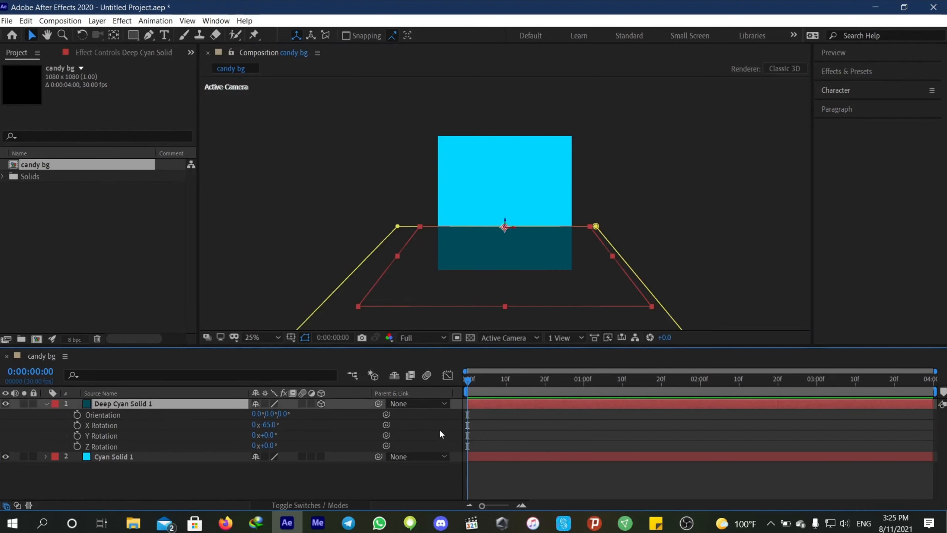
{"action": "key", "text": "t"}
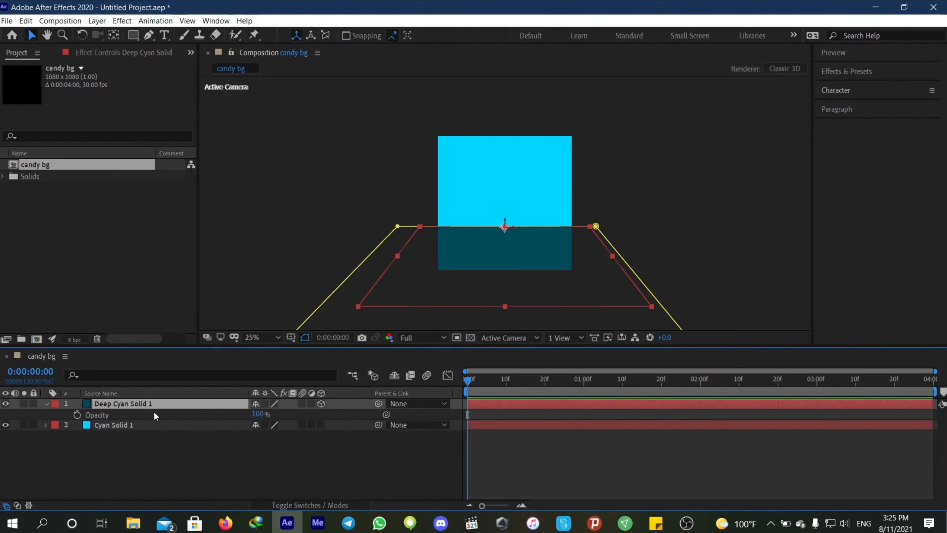
{"action": "left_click", "coordinate": [44, 404]}
{"action": "left_click", "coordinate": [43, 404]}
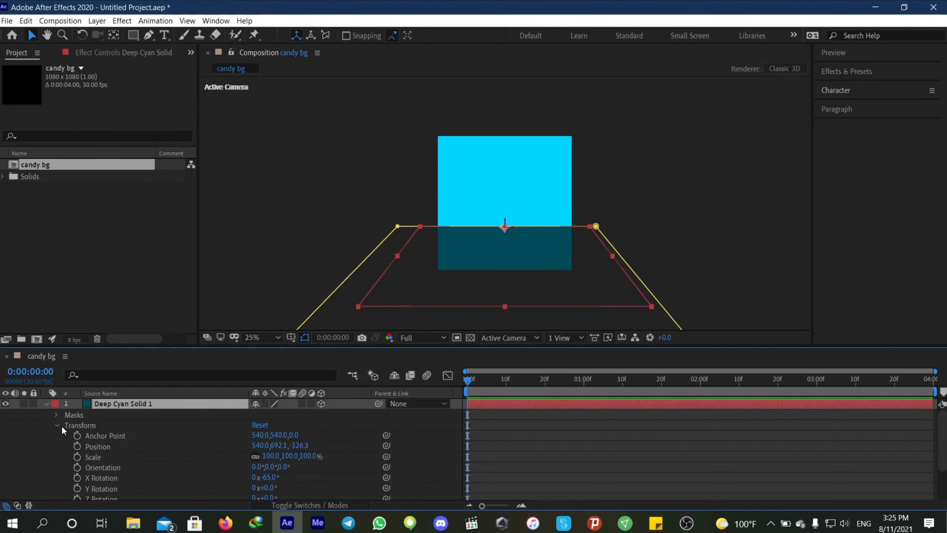
{"action": "scroll", "coordinate": [84, 450], "scroll_direction": "down", "scroll_amount": 3}
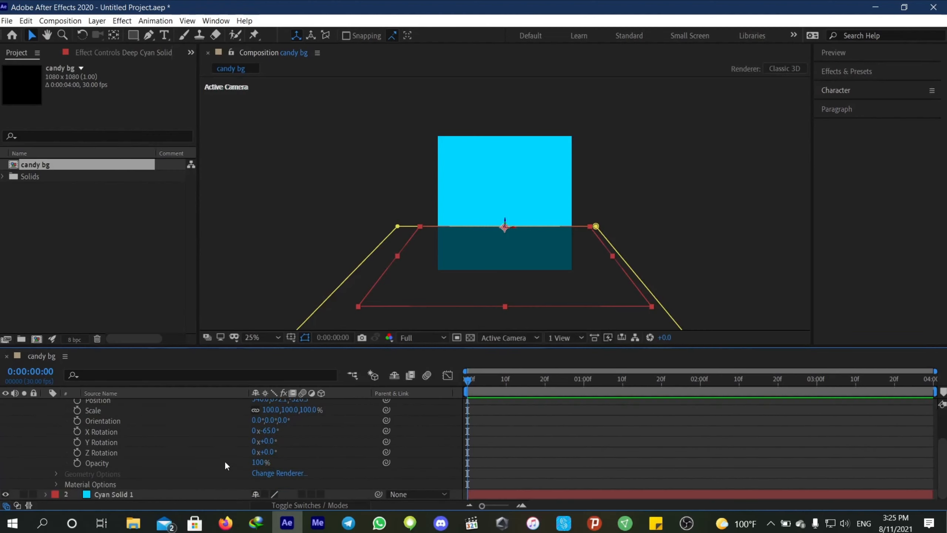
{"action": "left_click_drag", "start_coordinate": [258, 462], "coordinate": [238, 463]}
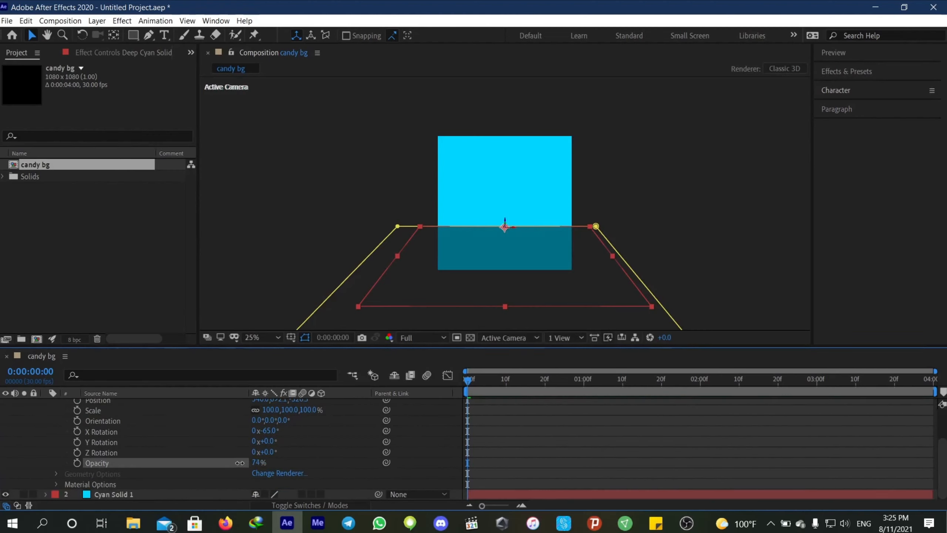
{"action": "left_click", "coordinate": [647, 463]}
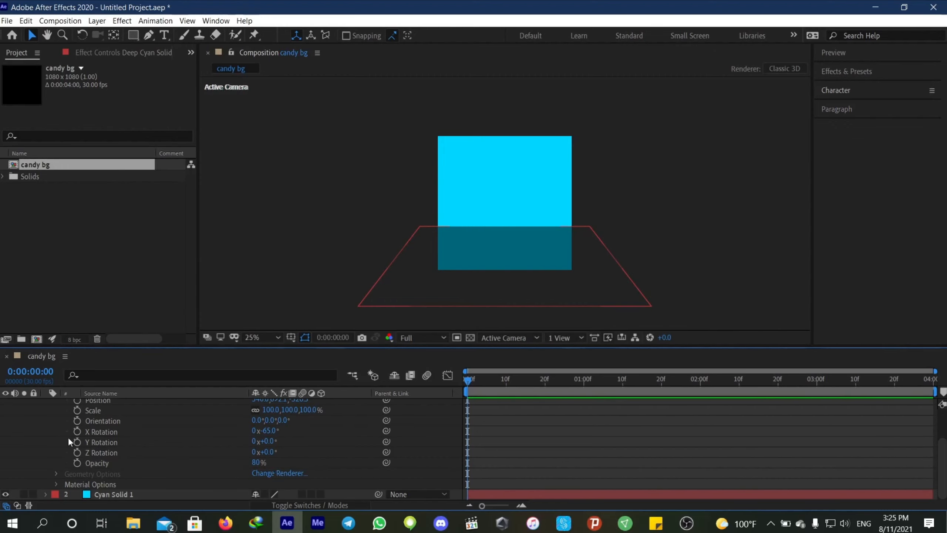
{"action": "scroll", "coordinate": [68, 437], "scroll_direction": "up", "scroll_amount": 3}
{"action": "left_click", "coordinate": [46, 404]}
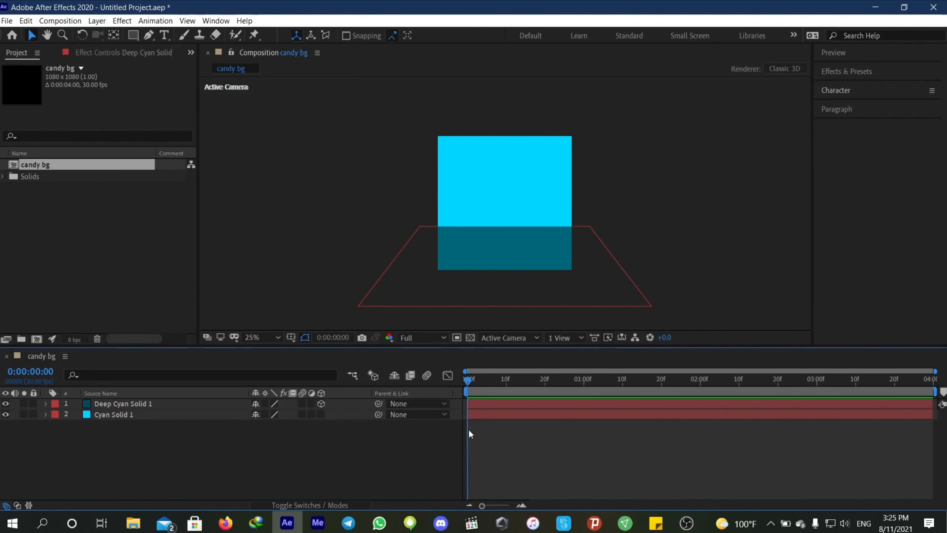
- Add a 1080 x 1080 px near-white solid, FBFBFB, and place it between the dark cyan and cyan layers
{"action": "left_click", "coordinate": [96, 20]}
{"action": "mouse_move", "coordinate": [128, 35]}
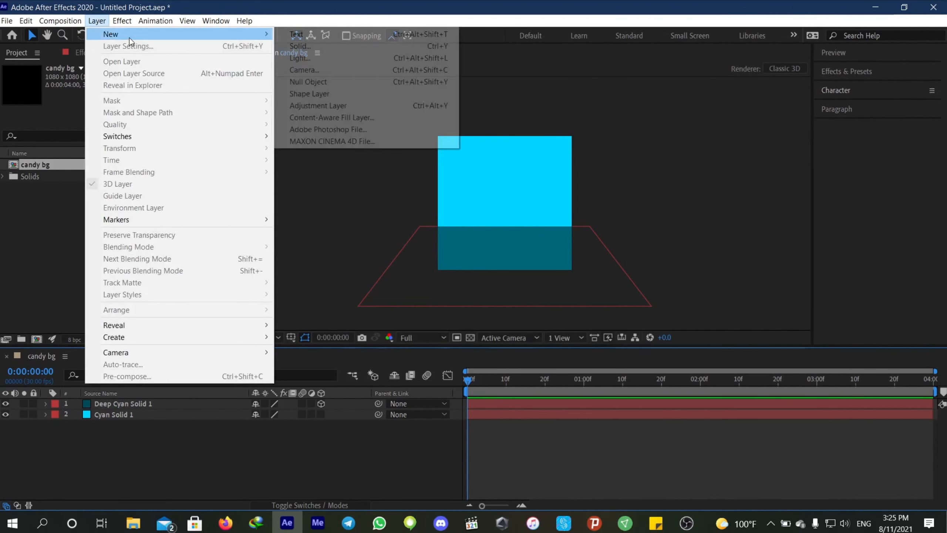
{"action": "left_click", "coordinate": [381, 46]}
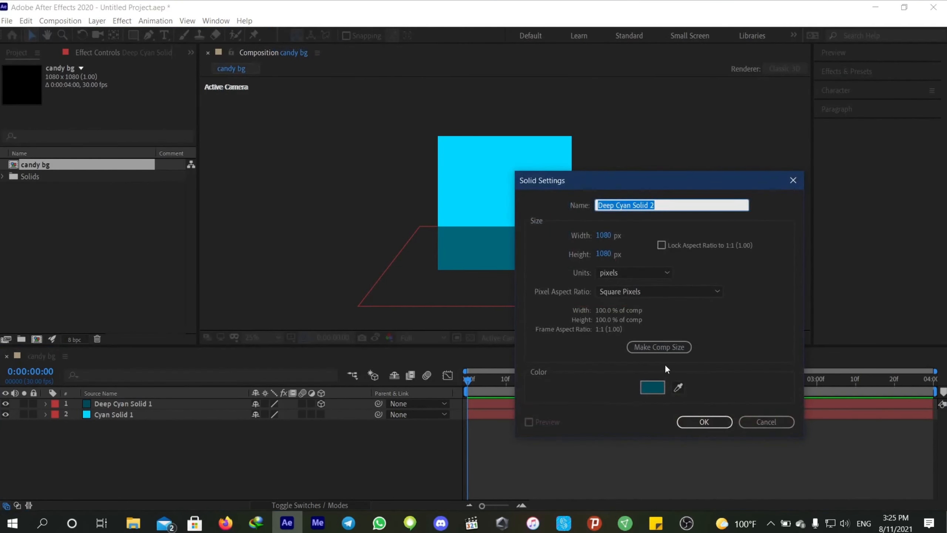
{"action": "left_click", "coordinate": [652, 387]}
{"action": "left_click_drag", "start_coordinate": [603, 203], "coordinate": [565, 161]}
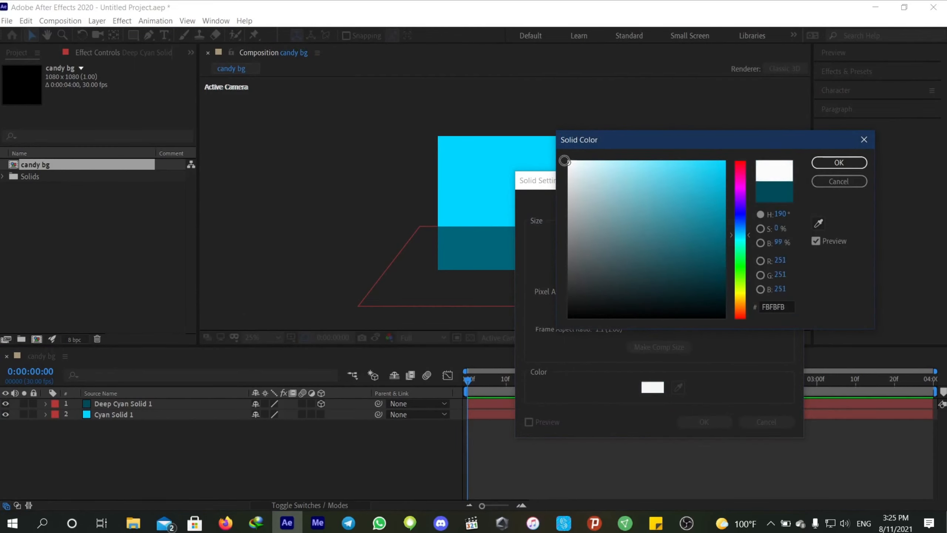
{"action": "left_click", "coordinate": [852, 165]}
{"action": "left_click", "coordinate": [704, 421]}
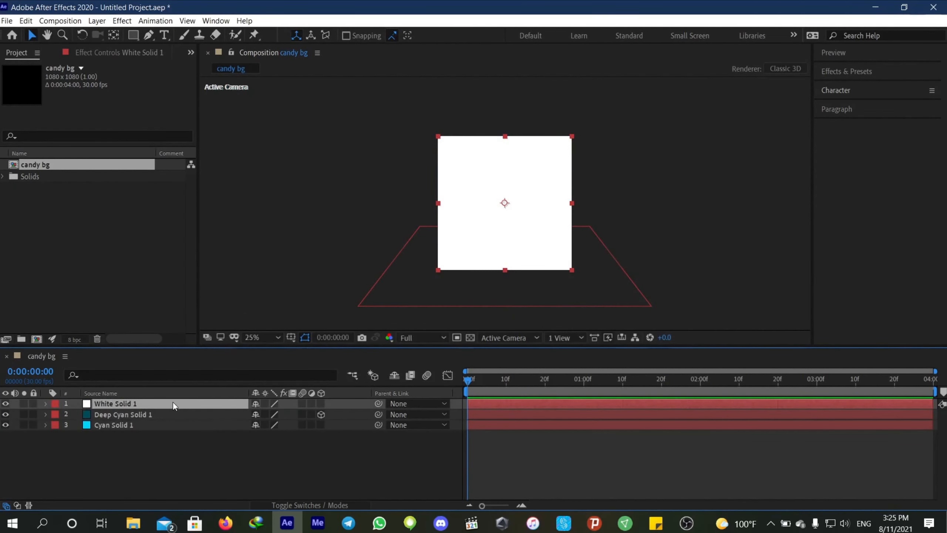
{"action": "left_click_drag", "start_coordinate": [174, 402], "coordinate": [168, 422]}
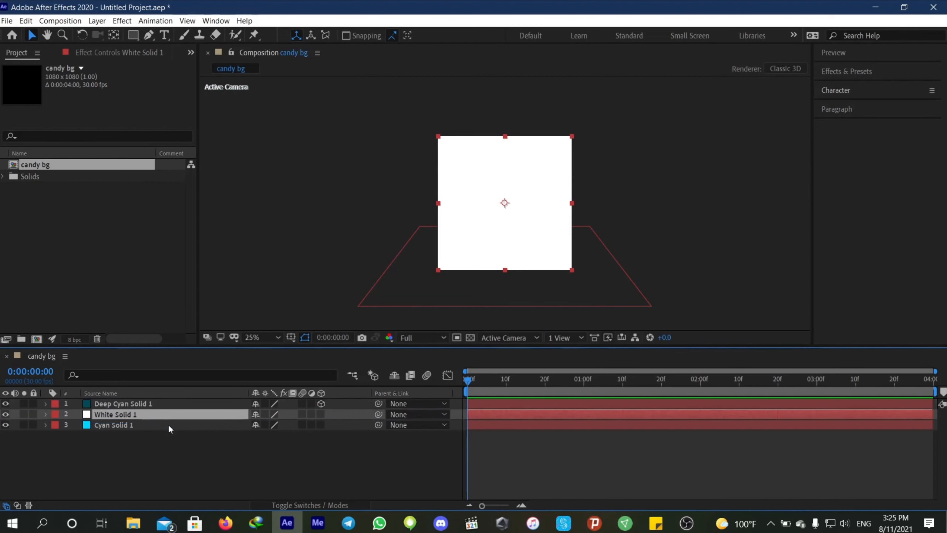
- Find the S_WipeTiles effect by searching for "wipet" and apply it to the white solid
{"action": "left_click", "coordinate": [832, 72]}
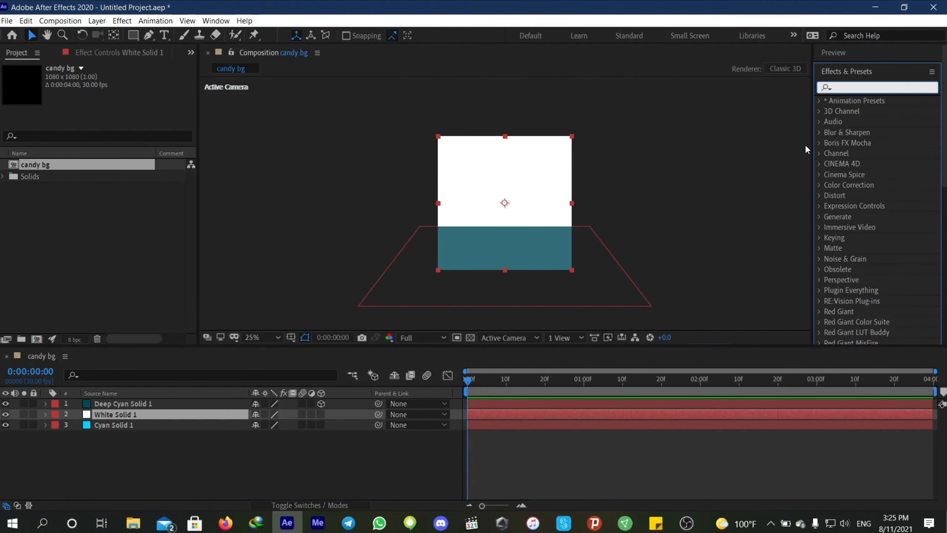
{"action": "type", "text": "w"}
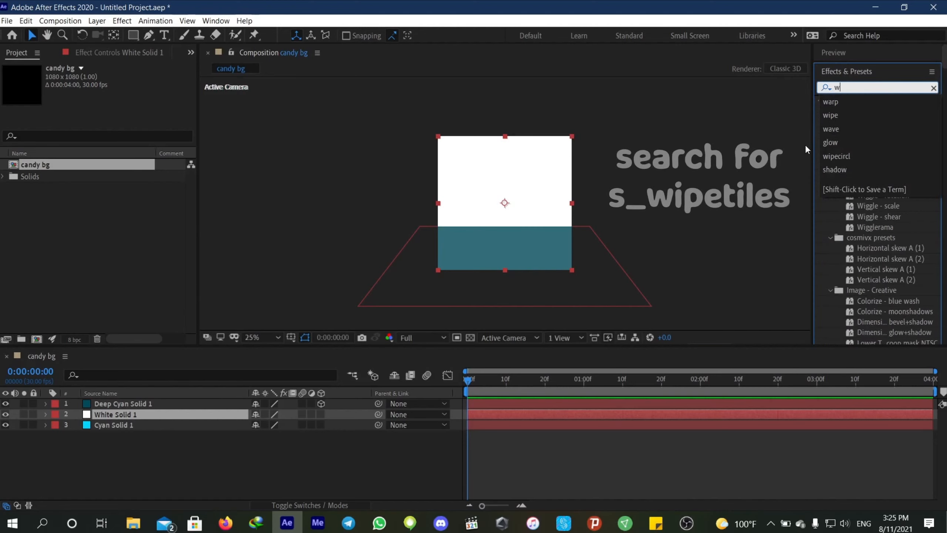
{"action": "type", "text": "ipet"}
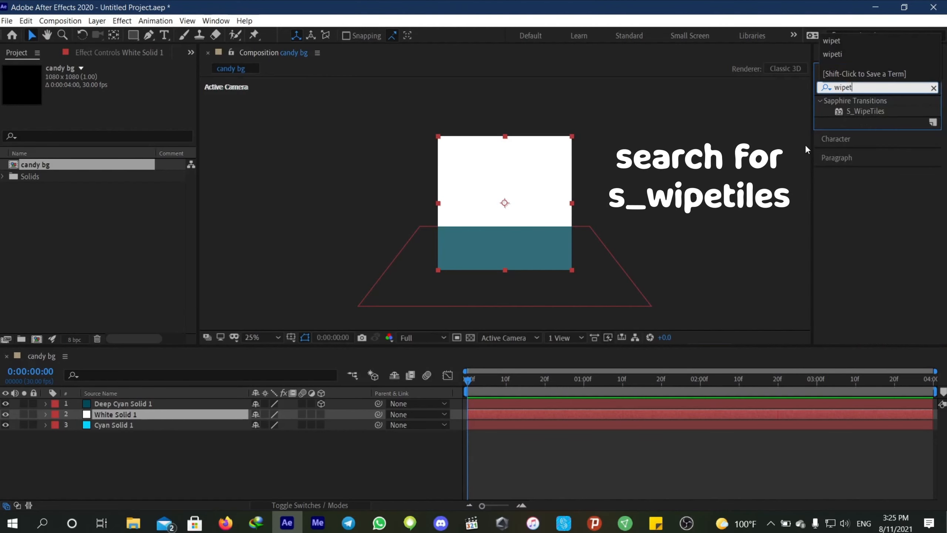
{"action": "left_click", "coordinate": [872, 112]}
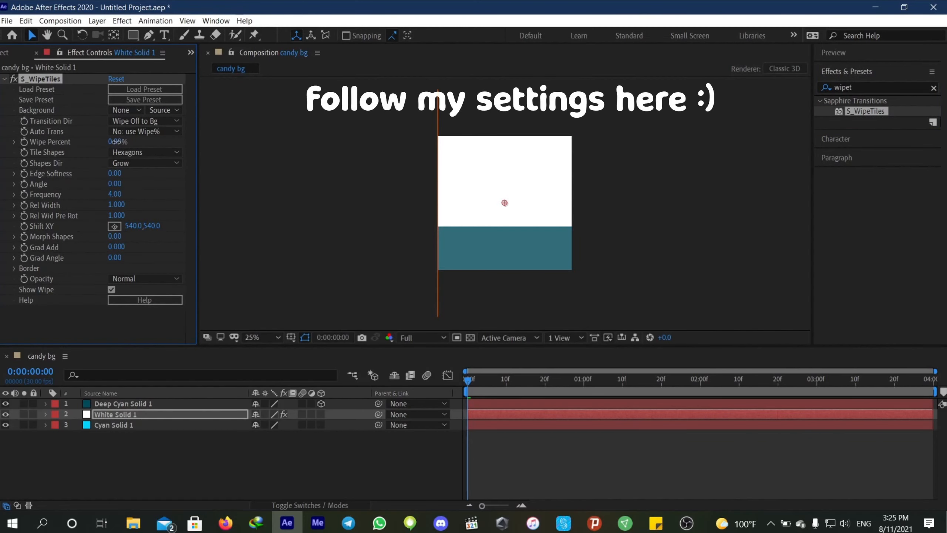
- Set the white solid's S_WipeTiles to Diamonds tile shapes, Wipe Percent 91% and Frequency 17.80
{"action": "left_click_drag", "start_coordinate": [116, 141], "coordinate": [160, 151]}
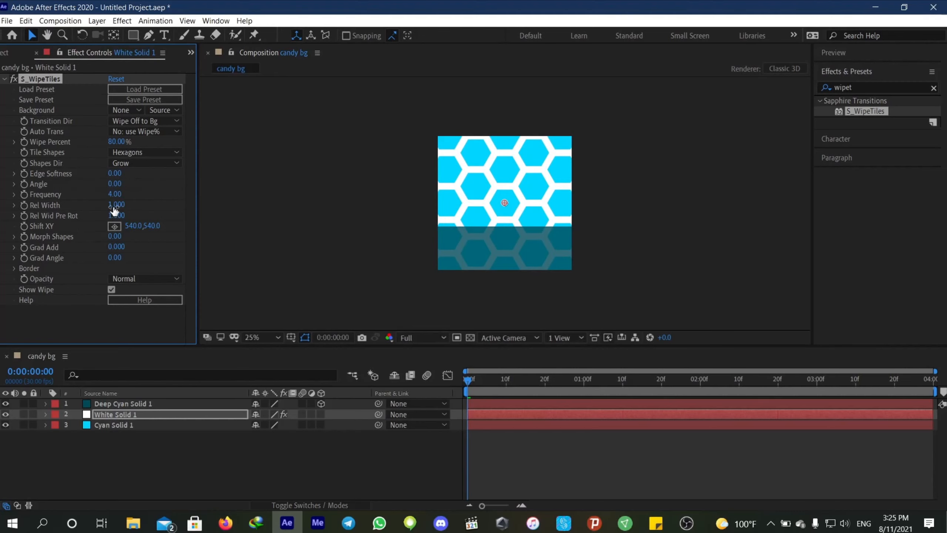
{"action": "left_click_drag", "start_coordinate": [115, 193], "coordinate": [194, 191]}
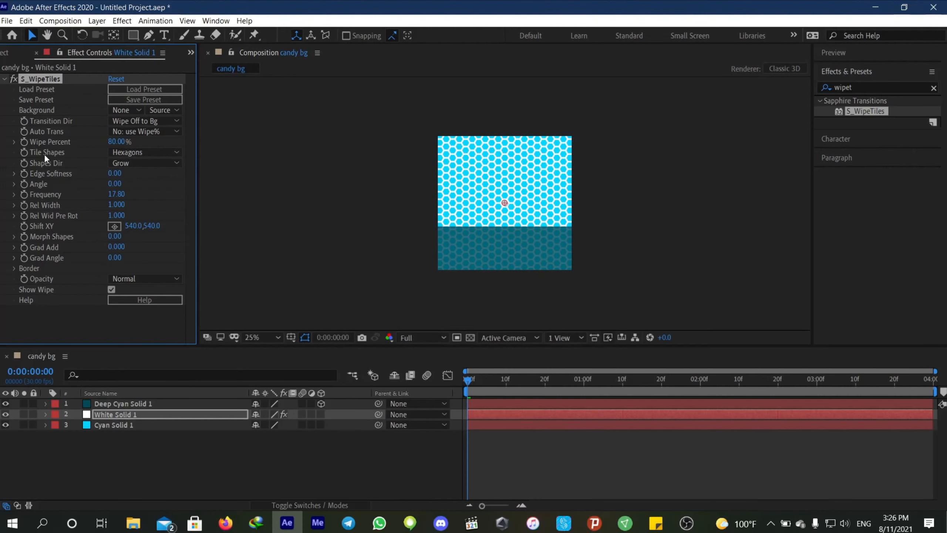
{"action": "left_click", "coordinate": [120, 152]}
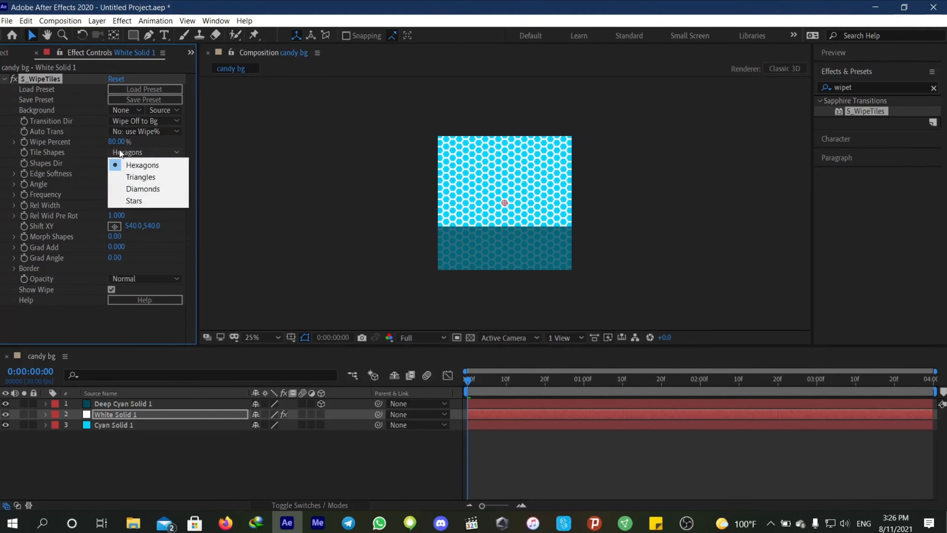
{"action": "left_click", "coordinate": [159, 191]}
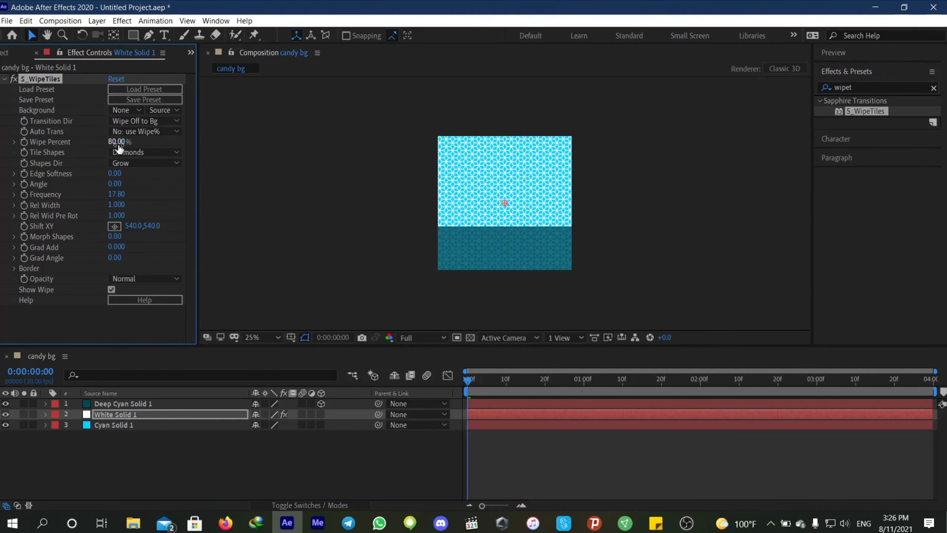
{"action": "left_click_drag", "start_coordinate": [119, 142], "coordinate": [121, 141]}
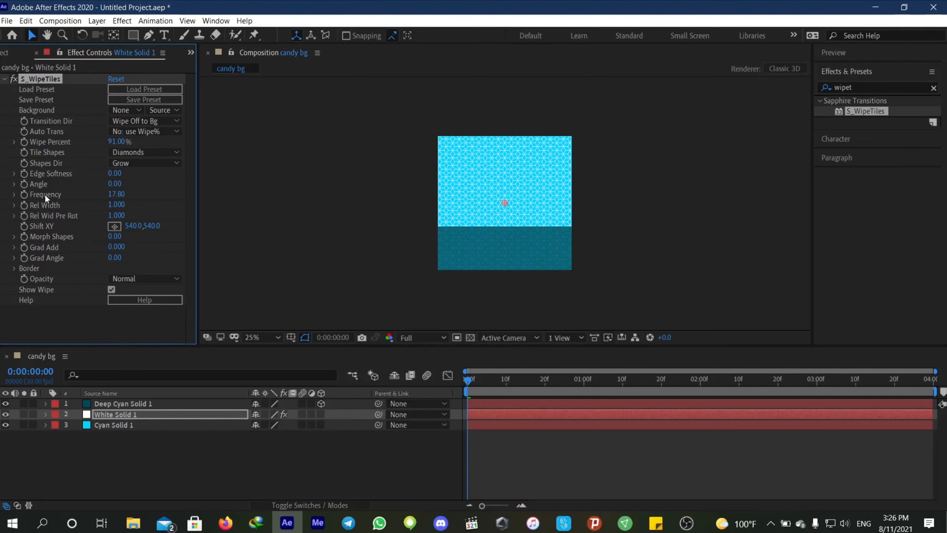
- Keyframe the S_WipeTiles Angle at 0.00 on the first frame and reveal the property in the white solid's layer
{"action": "left_click", "coordinate": [24, 183]}
{"action": "left_click", "coordinate": [47, 414]}
{"action": "left_click", "coordinate": [46, 414]}
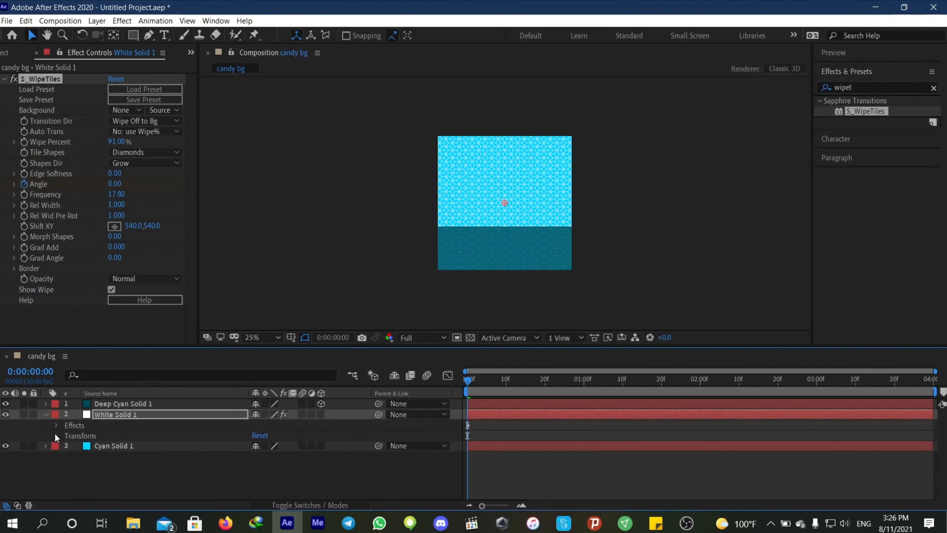
{"action": "left_click", "coordinate": [57, 425]}
{"action": "left_click", "coordinate": [63, 440]}
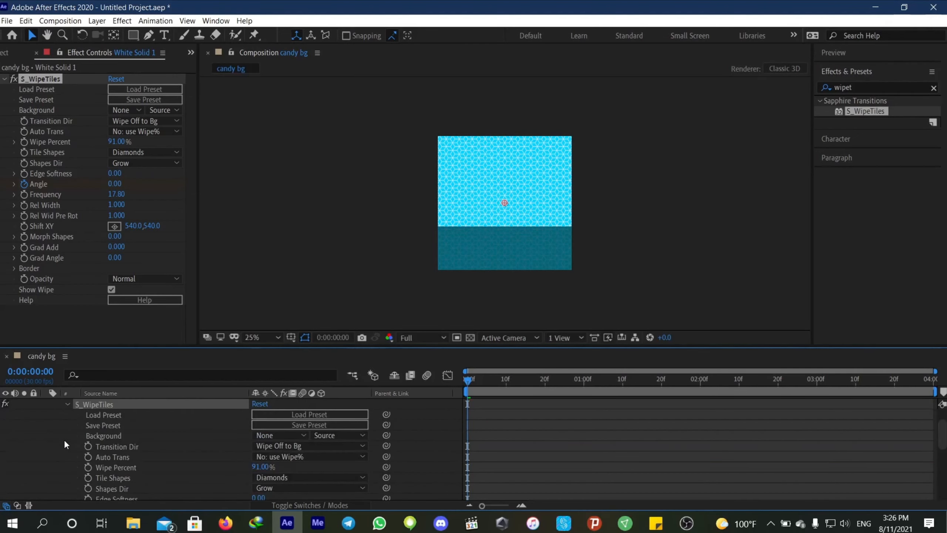
{"action": "scroll", "coordinate": [105, 466], "scroll_direction": "down", "scroll_amount": 3}
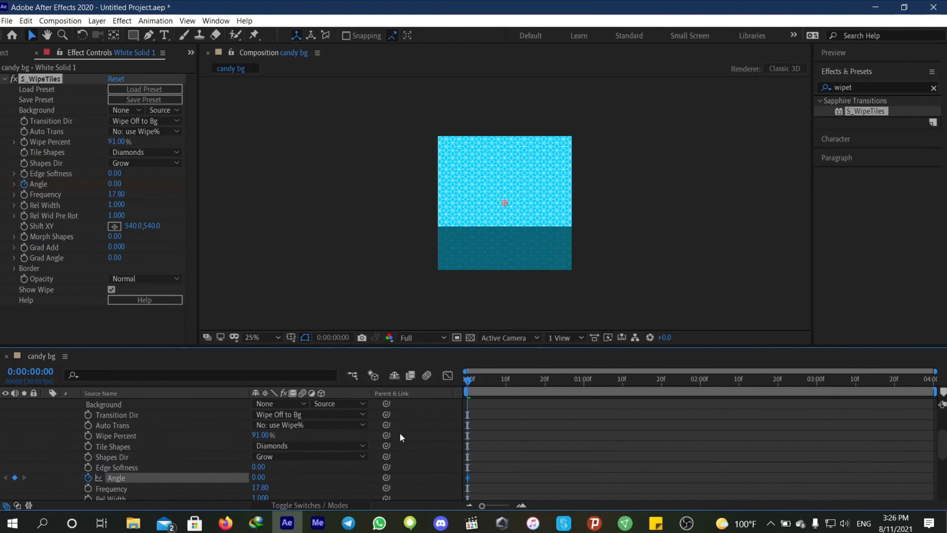
- Increase the S_WipeTiles Angle at 0:00:03:29 to animate the tile rotation, and preview the animation
{"action": "left_click_drag", "start_coordinate": [471, 379], "coordinate": [931, 402]}
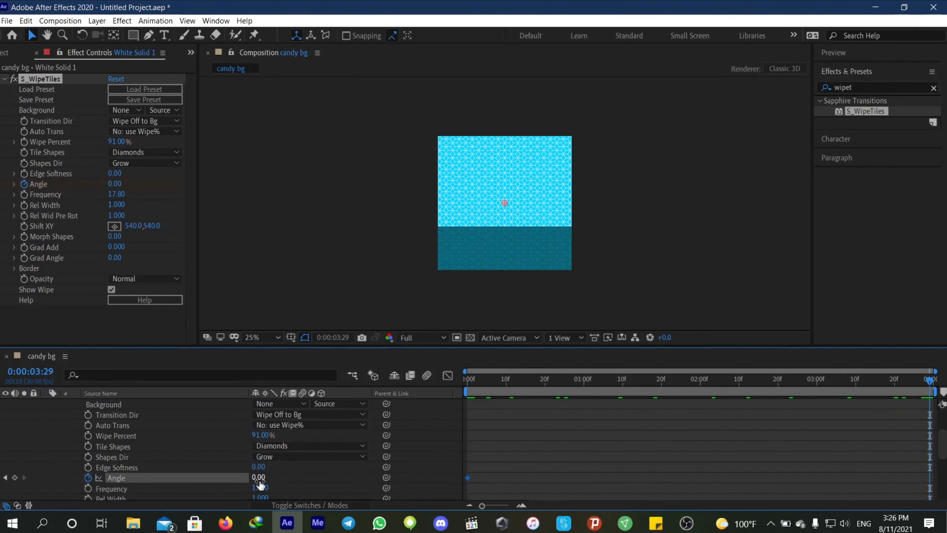
{"action": "left_click_drag", "start_coordinate": [259, 481], "coordinate": [378, 476]}
{"action": "key", "text": "space"}
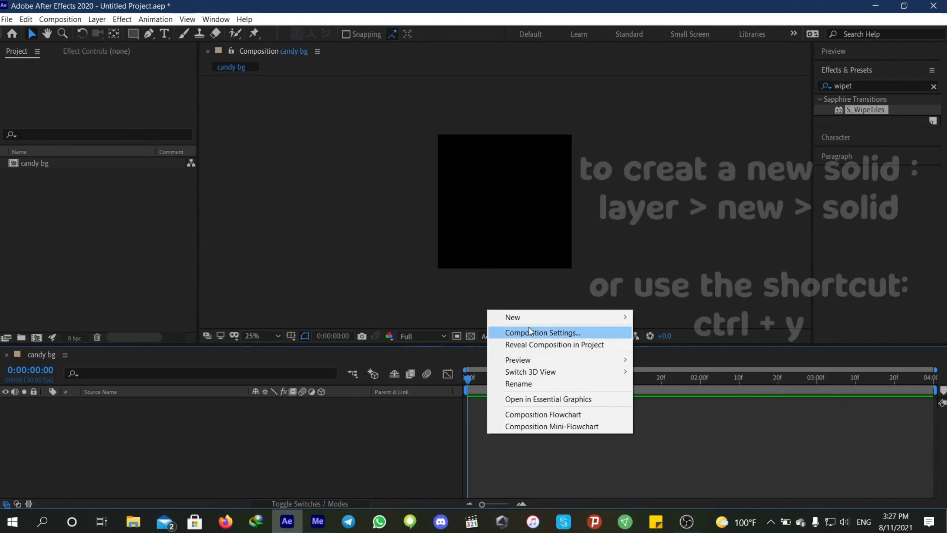
- Add a 1080 x 1080 px yellow solid, F7D953, to the empty candy bg composition
{"action": "mouse_move", "coordinate": [531, 321]}
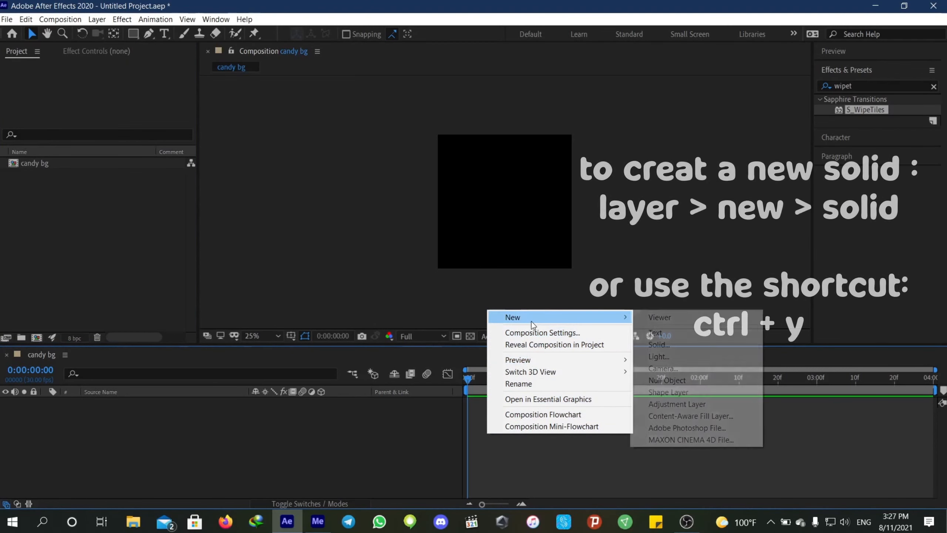
{"action": "left_click", "coordinate": [708, 340]}
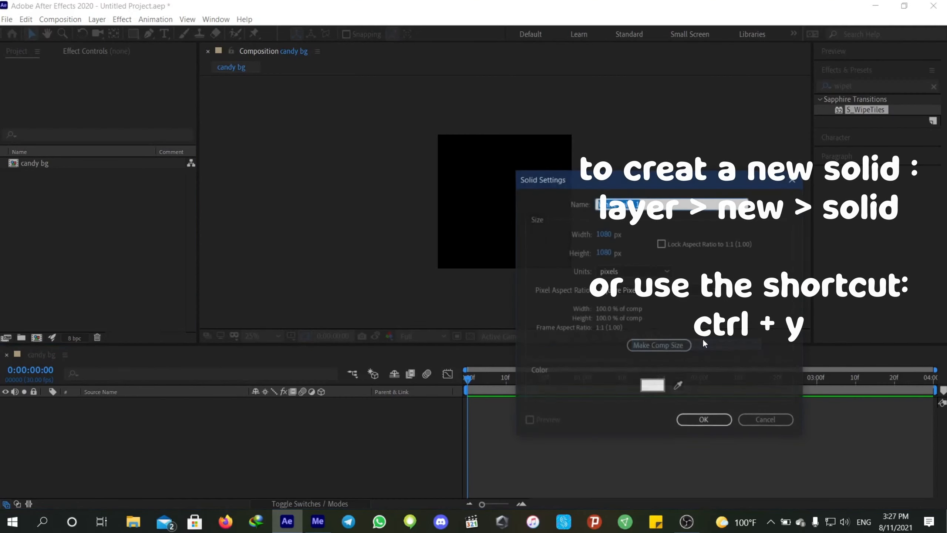
{"action": "left_click", "coordinate": [659, 388]}
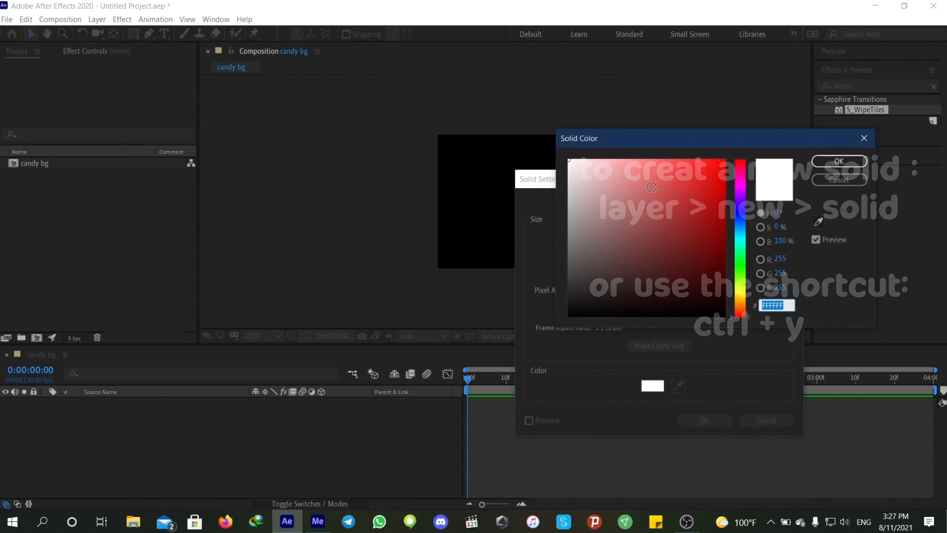
{"action": "left_click", "coordinate": [739, 305]}
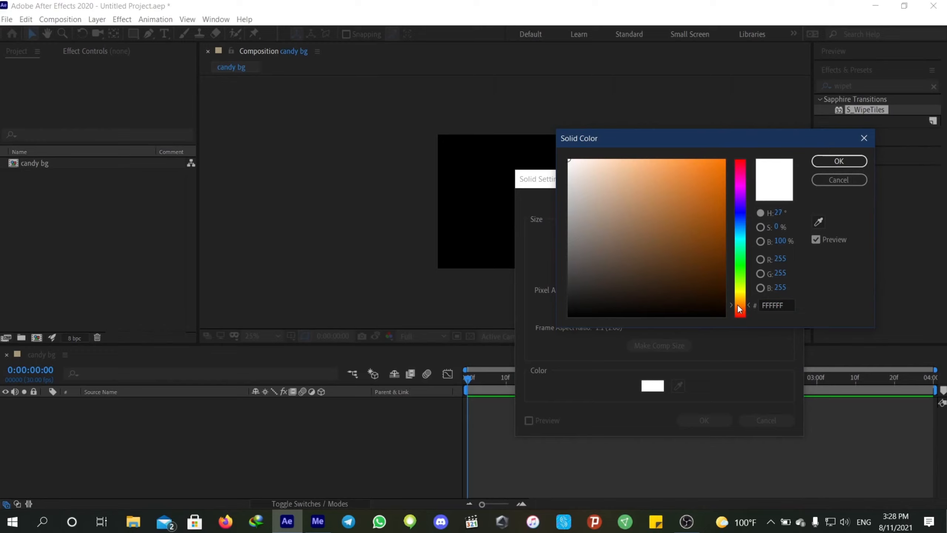
{"action": "mouse_move", "coordinate": [655, 181]}
{"action": "left_mouse_down"}
{"action": "mouse_move", "coordinate": [689, 137]}
{"action": "mouse_move", "coordinate": [655, 149]}
{"action": "mouse_move", "coordinate": [662, 219]}
{"action": "left_mouse_up"}
{"action": "left_click_drag", "start_coordinate": [741, 304], "coordinate": [740, 294]}
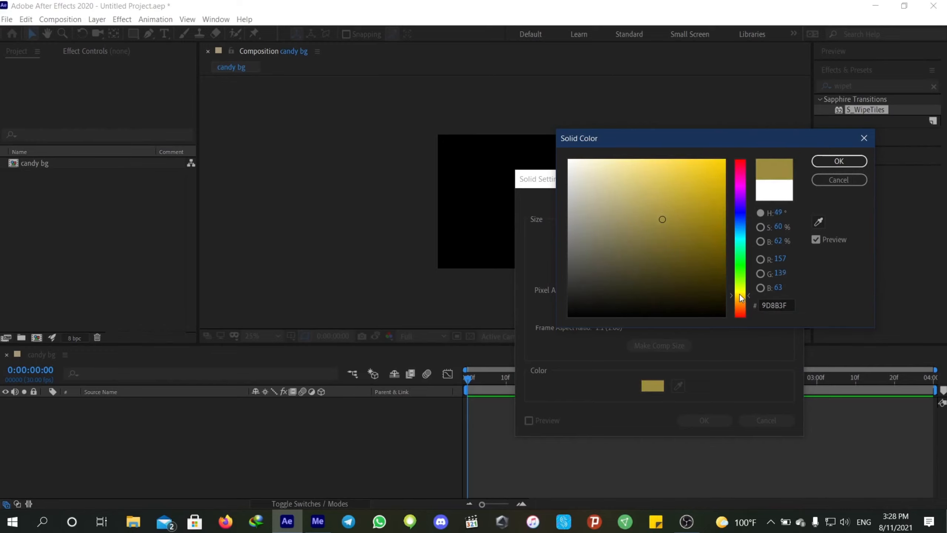
{"action": "mouse_move", "coordinate": [673, 241]}
{"action": "left_mouse_down"}
{"action": "mouse_move", "coordinate": [657, 175]}
{"action": "mouse_move", "coordinate": [646, 168]}
{"action": "mouse_move", "coordinate": [671, 163]}
{"action": "left_mouse_up"}
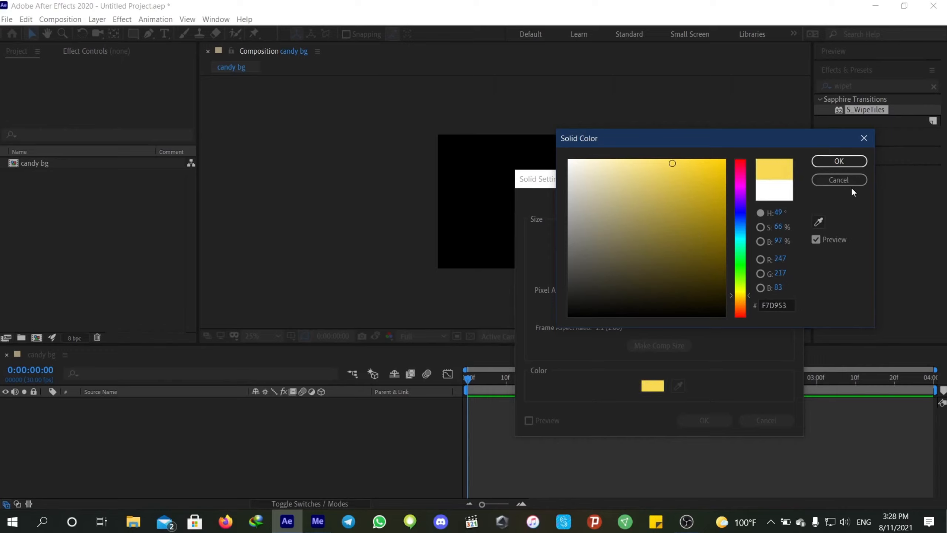
{"action": "key", "text": "Return"}
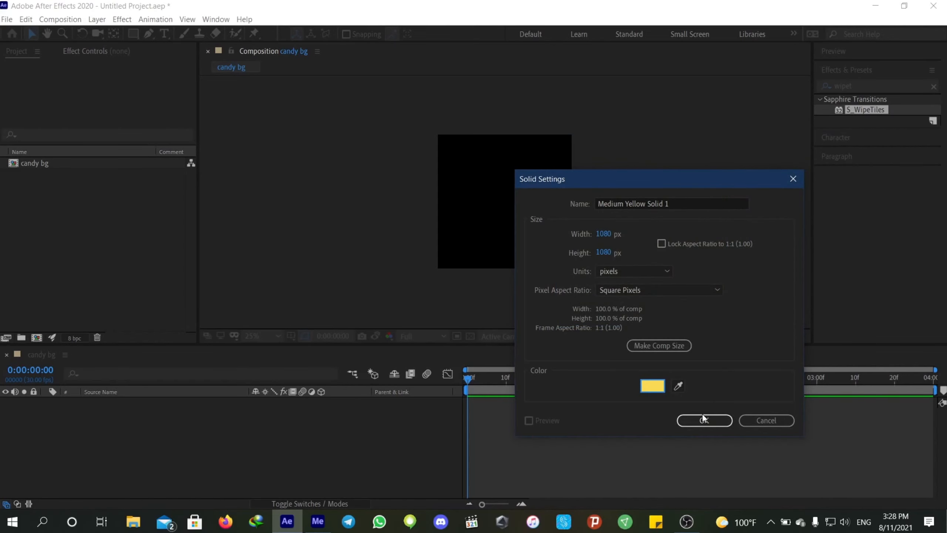
{"action": "left_click", "coordinate": [704, 420]}
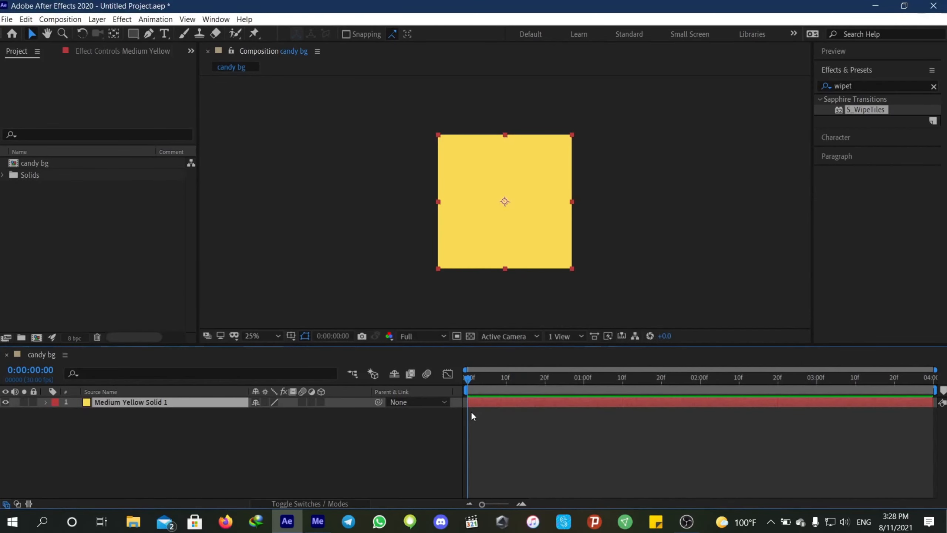
- Add a 1080 x 1080 px bright orange solid above the yellow one, then deselect it
{"action": "right_click", "coordinate": [482, 431]}
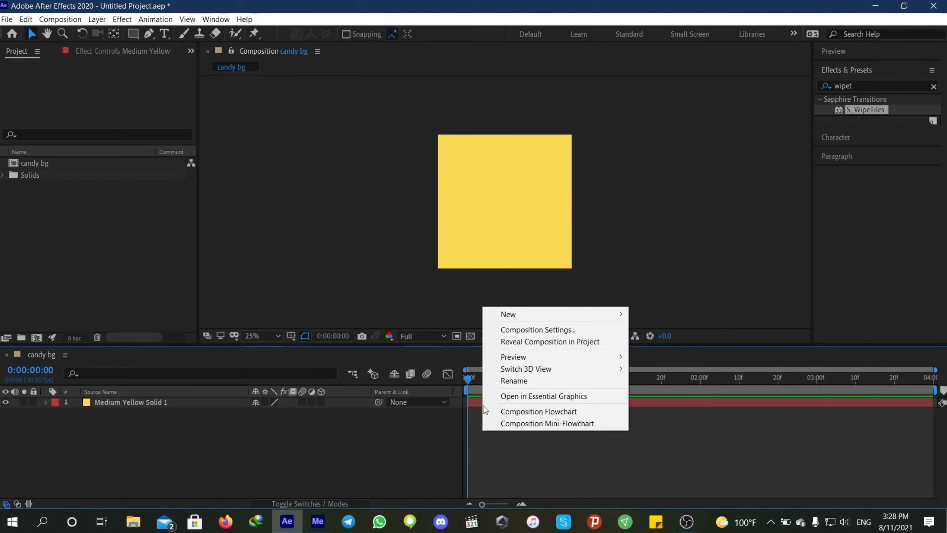
{"action": "right_click", "coordinate": [516, 445]}
{"action": "mouse_move", "coordinate": [554, 327]}
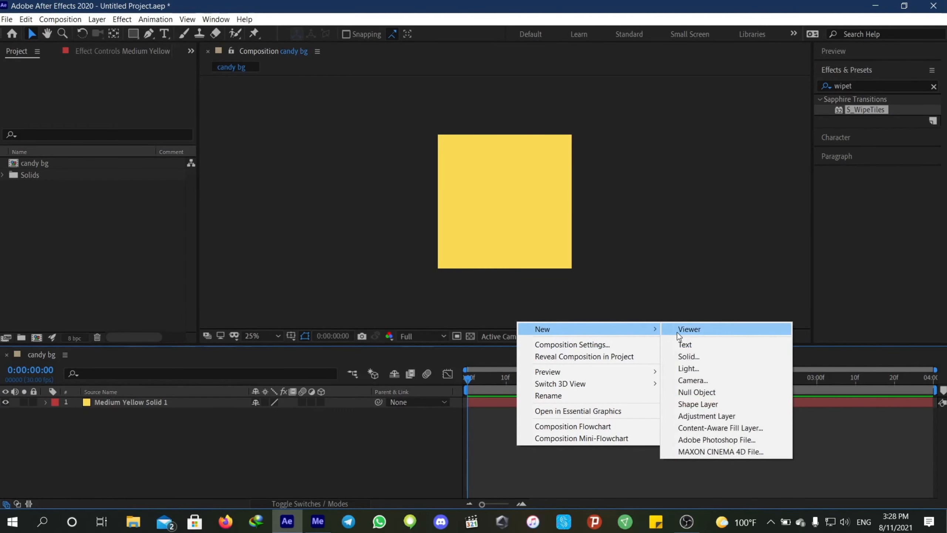
{"action": "left_click", "coordinate": [702, 356]}
{"action": "left_click", "coordinate": [651, 387]}
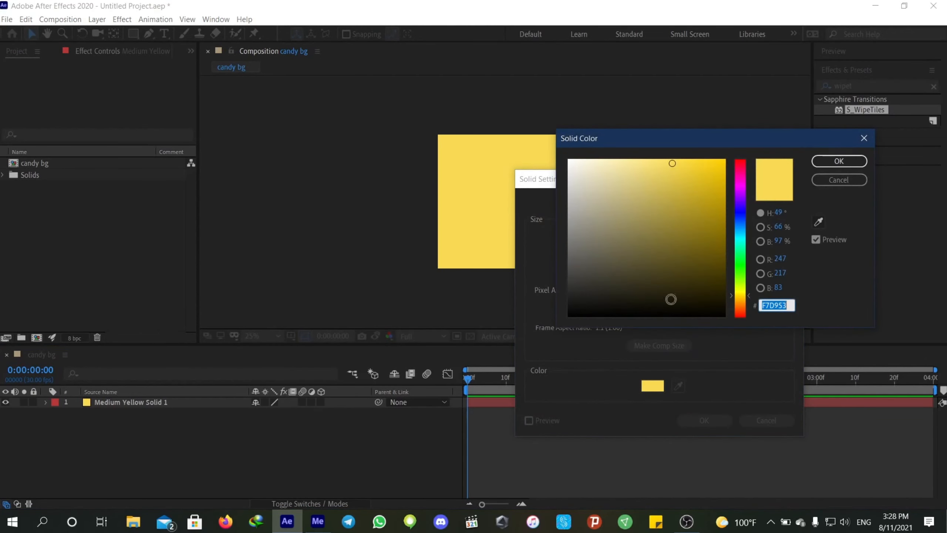
{"action": "left_click", "coordinate": [741, 307]}
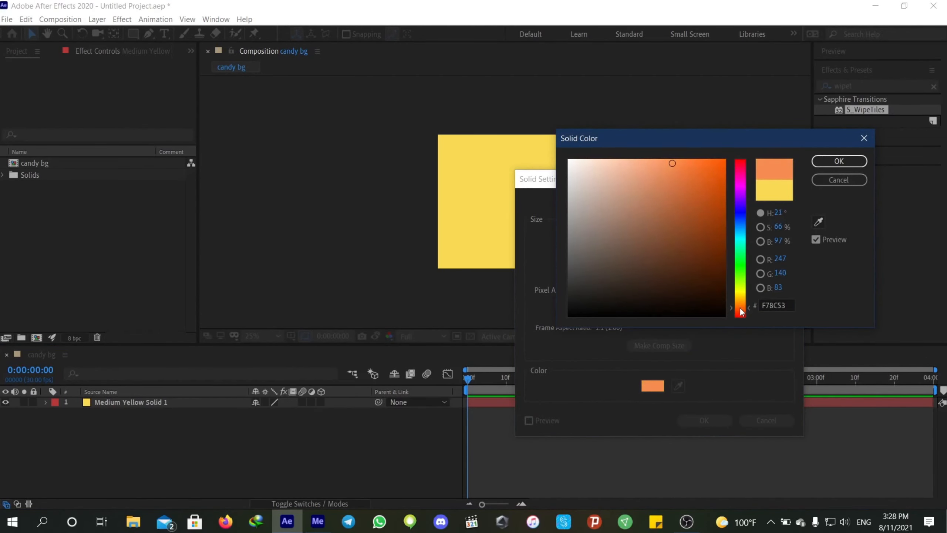
{"action": "mouse_move", "coordinate": [741, 312]}
{"action": "left_mouse_down"}
{"action": "mouse_move", "coordinate": [672, 162]}
{"action": "mouse_move", "coordinate": [710, 164]}
{"action": "mouse_move", "coordinate": [701, 150]}
{"action": "left_mouse_up"}
{"action": "left_click", "coordinate": [839, 161]}
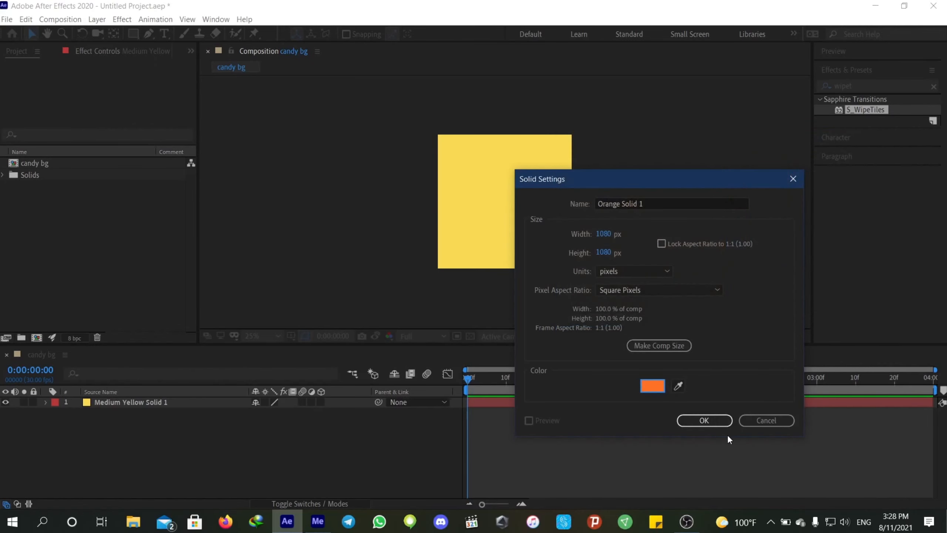
{"action": "left_click", "coordinate": [705, 420]}
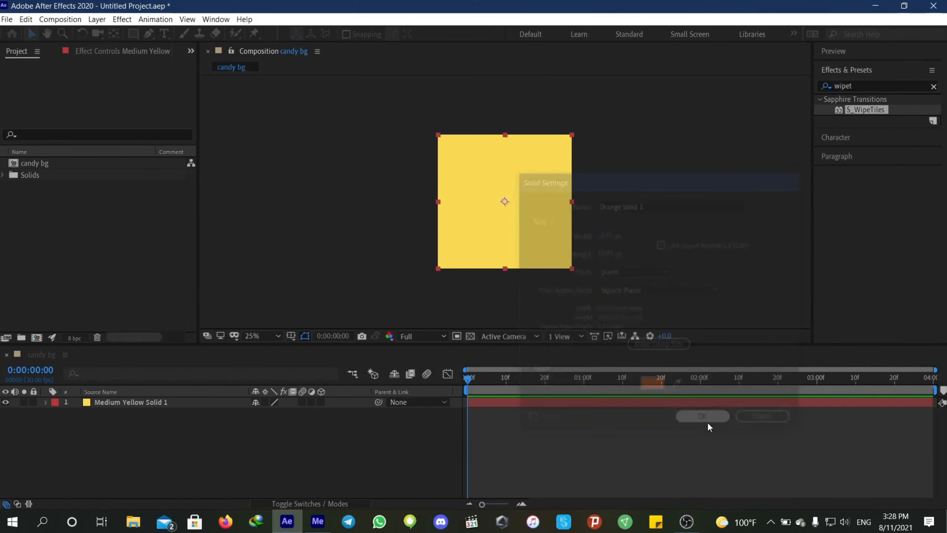
{"action": "left_click", "coordinate": [504, 424]}
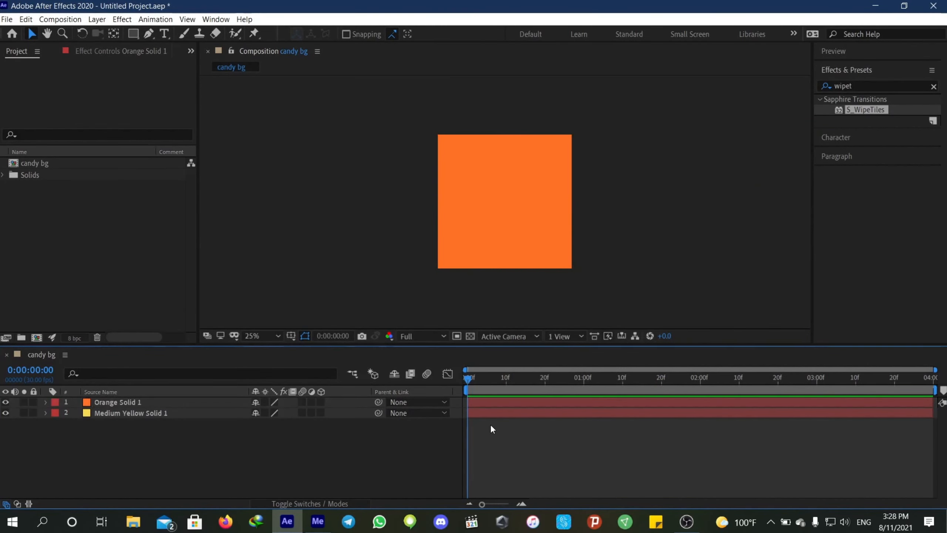
- Find the S_WipeCircle transition effect and apply it to the orange solid
{"action": "left_click", "coordinate": [493, 403]}
{"action": "left_click", "coordinate": [837, 85]}
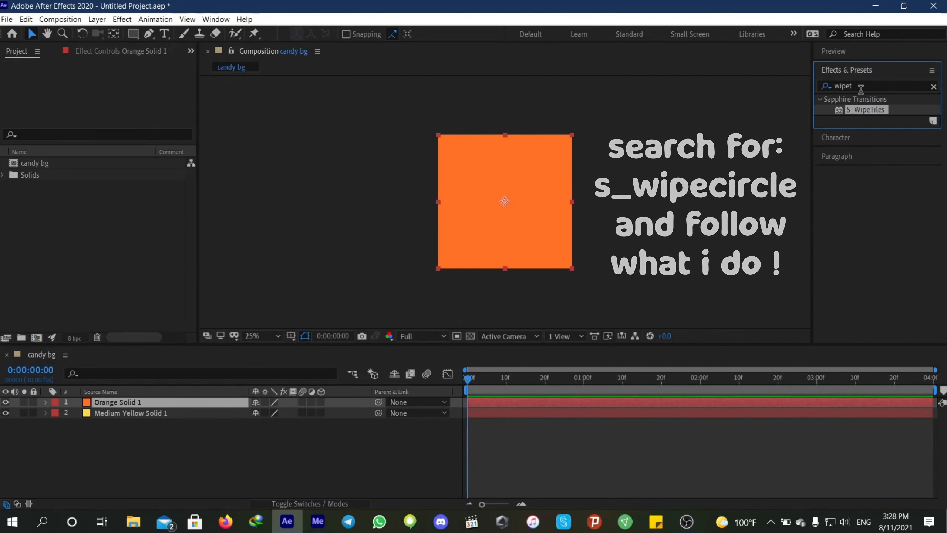
{"action": "double_click", "coordinate": [860, 90]}
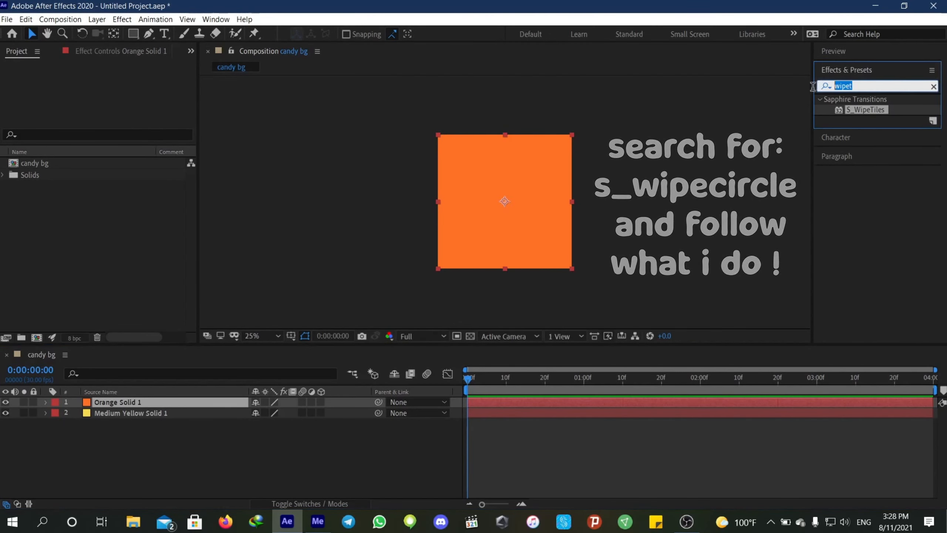
{"action": "type", "text": "wip"}
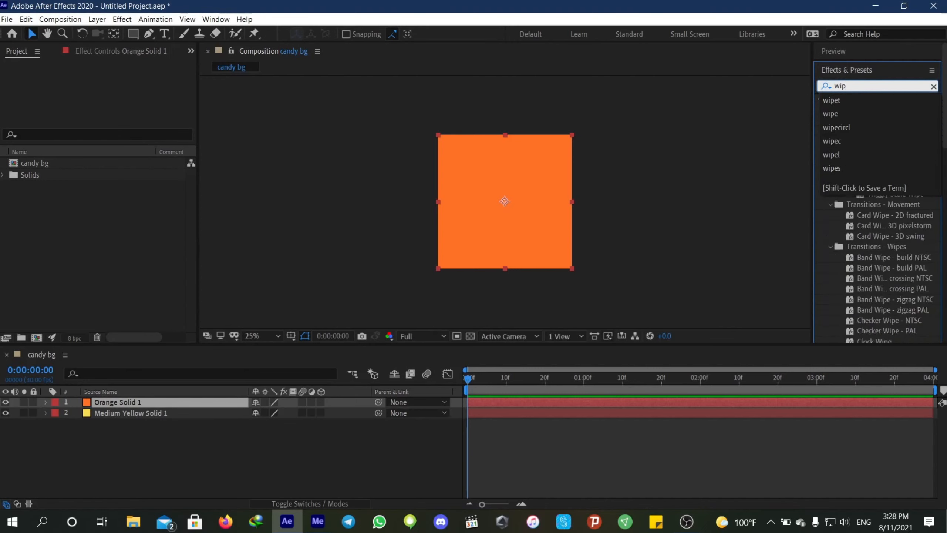
{"action": "type", "text": "eci"}
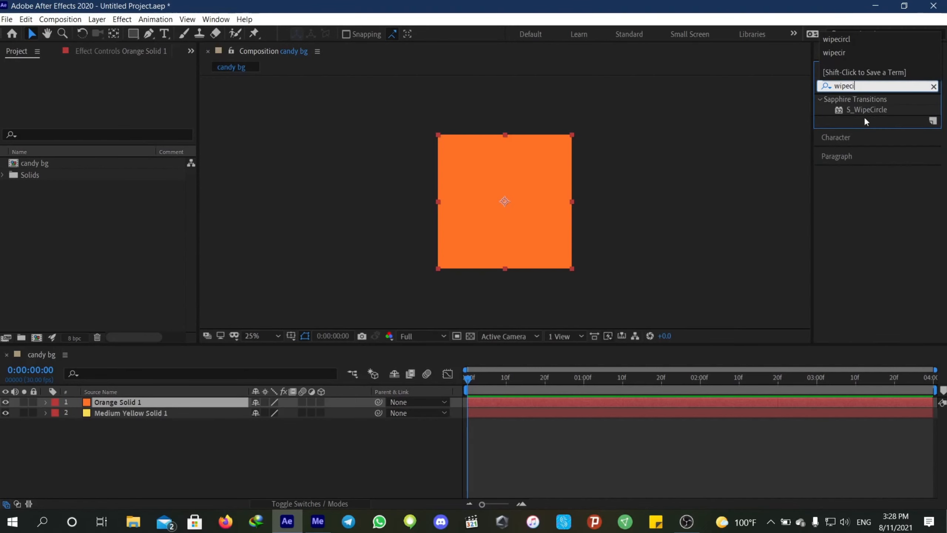
{"action": "left_click", "coordinate": [871, 108]}
{"action": "double_click", "coordinate": [870, 109]}
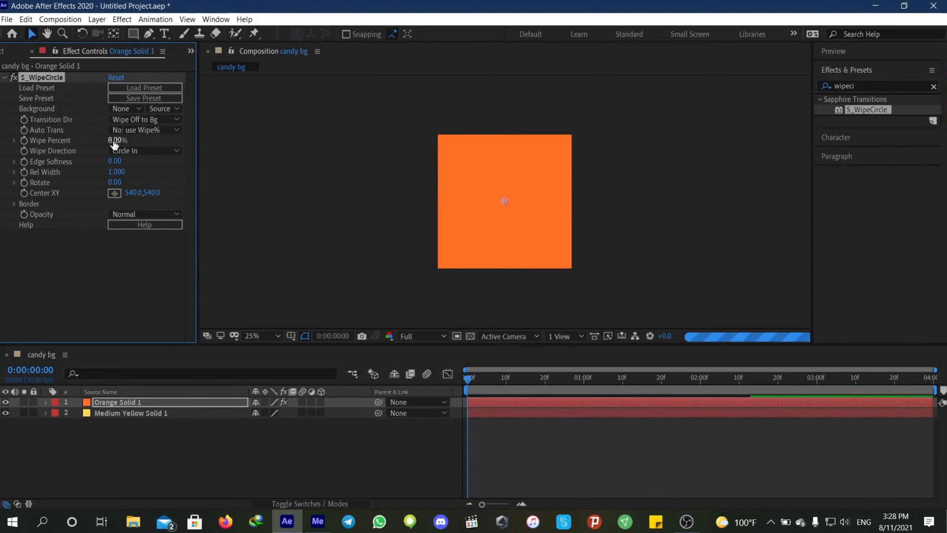
- Lower the composition preview resolution to Quarter
{"action": "left_click_drag", "start_coordinate": [115, 141], "coordinate": [97, 150]}
{"action": "left_click", "coordinate": [442, 338]}
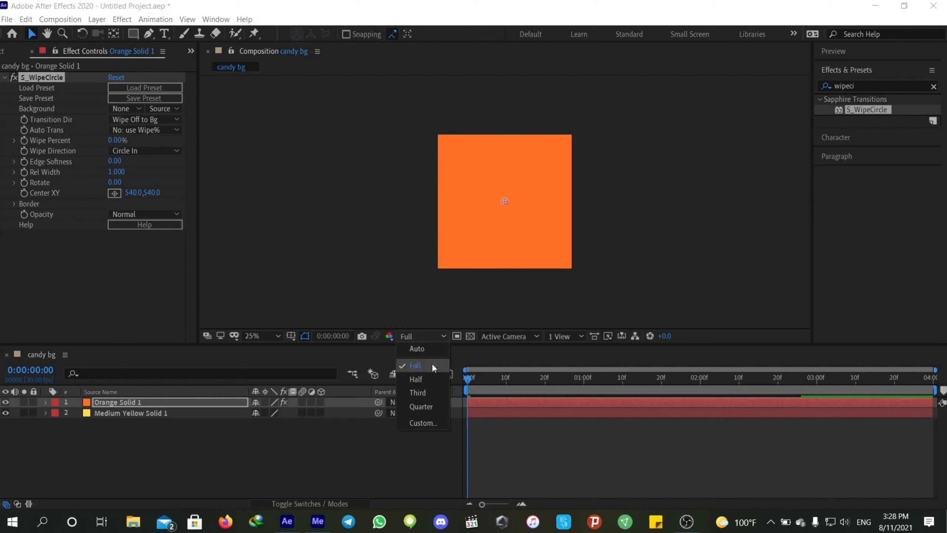
{"action": "left_click", "coordinate": [426, 403]}
{"action": "left_click", "coordinate": [489, 410]}
- Keyframe the S_WipeCircle Wipe Percent at 100% on the first frame and show only the keyframed property in the orange layer
{"action": "left_click_drag", "start_coordinate": [116, 140], "coordinate": [223, 164]}
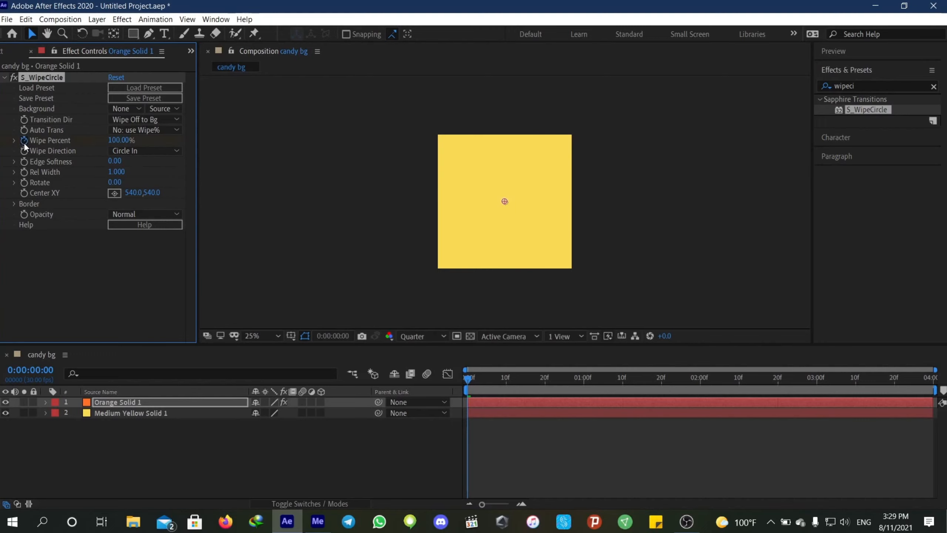
{"action": "key", "text": "u"}
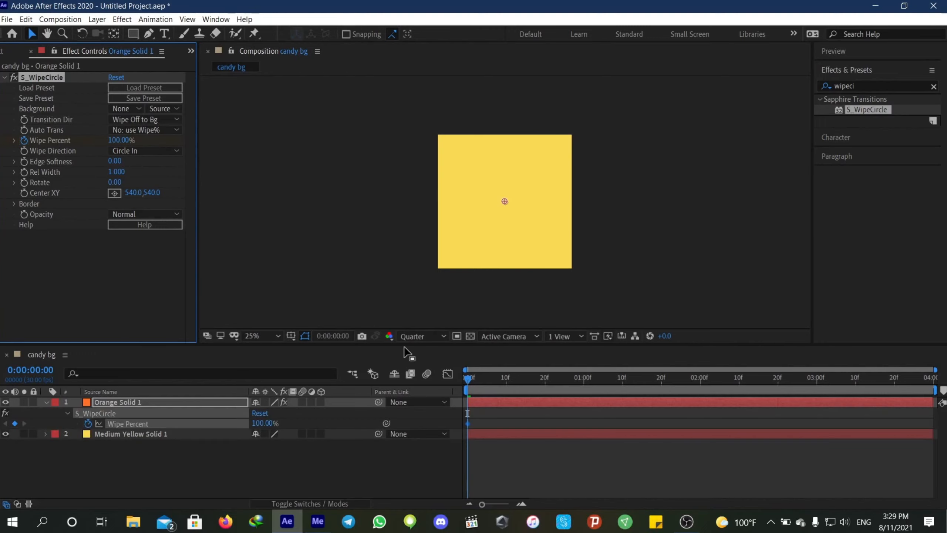
{"action": "key", "text": "u"}
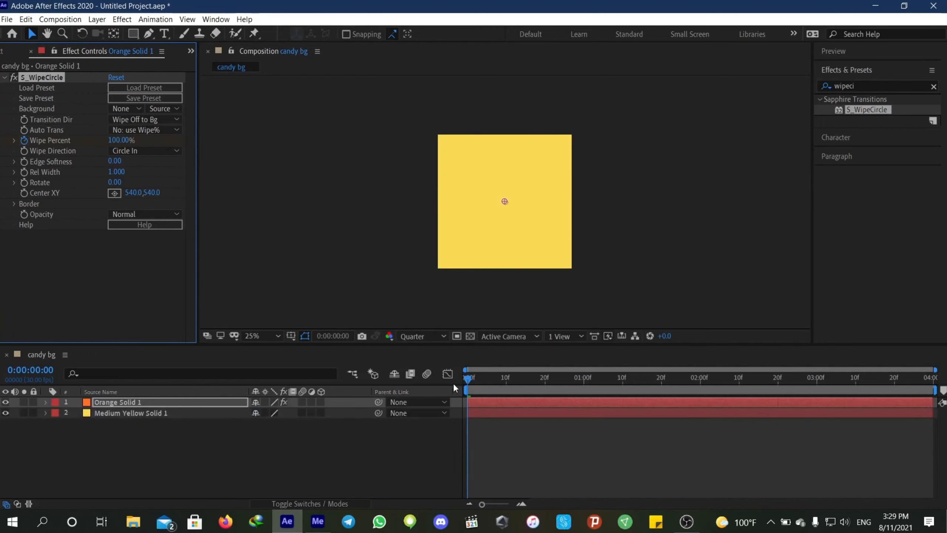
{"action": "left_click", "coordinate": [45, 402]}
{"action": "left_click", "coordinate": [57, 413]}
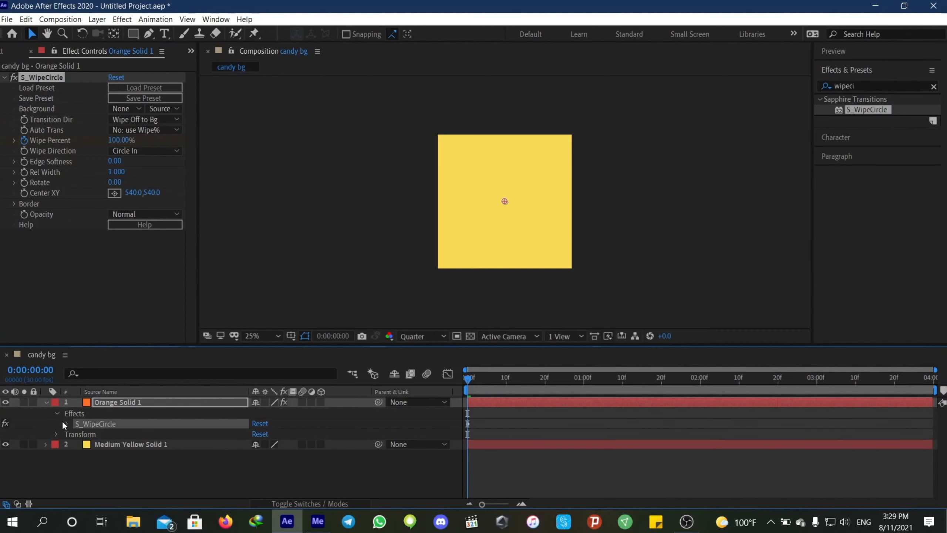
{"action": "left_click", "coordinate": [66, 424]}
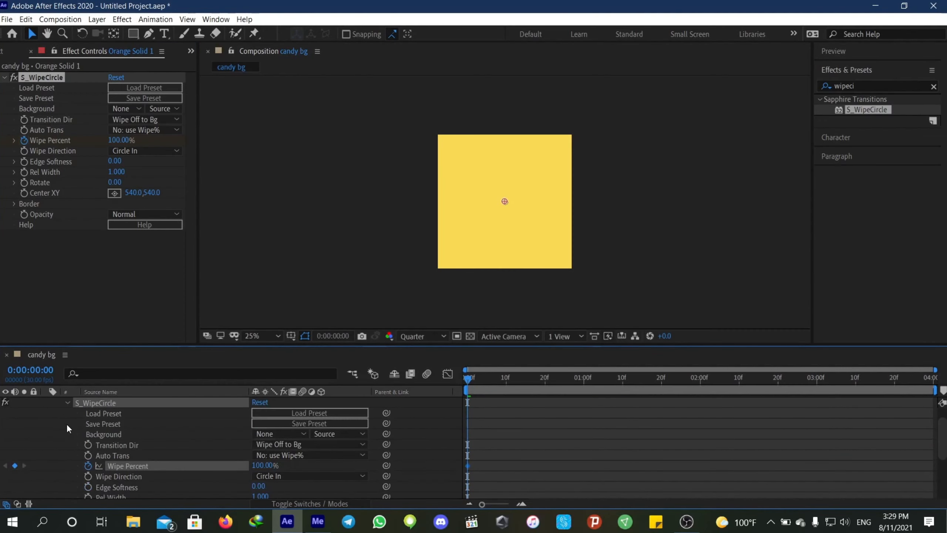
{"action": "left_click", "coordinate": [485, 437]}
{"action": "scroll", "coordinate": [481, 444], "scroll_direction": "up", "scroll_amount": 1}
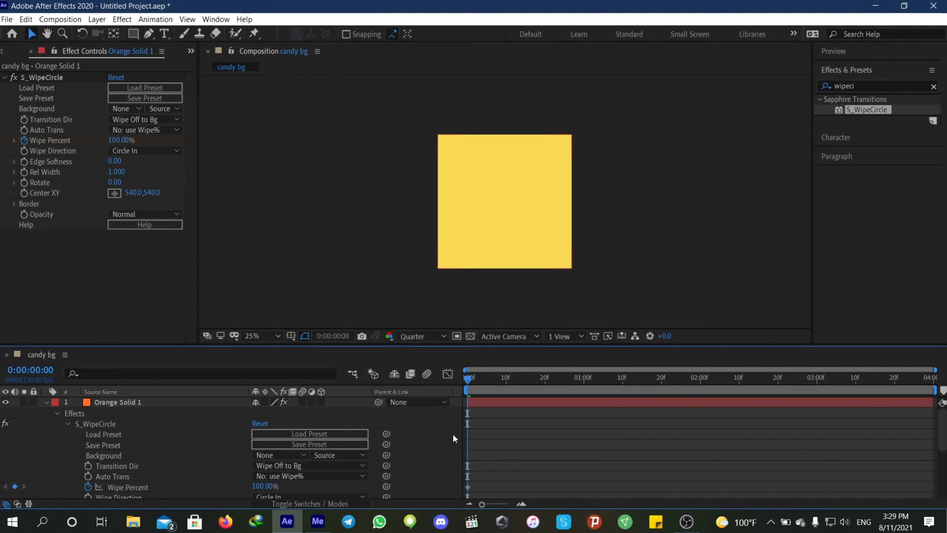
{"action": "key", "text": "u"}
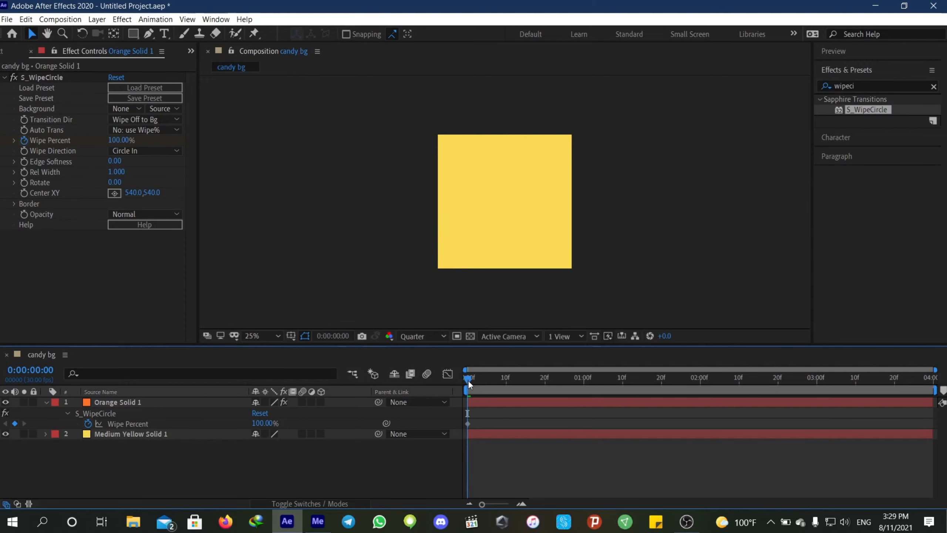
- Set the orange solid's Wipe Percent to 0% at 0:00:03:29
{"action": "left_click_drag", "start_coordinate": [468, 383], "coordinate": [941, 399]}
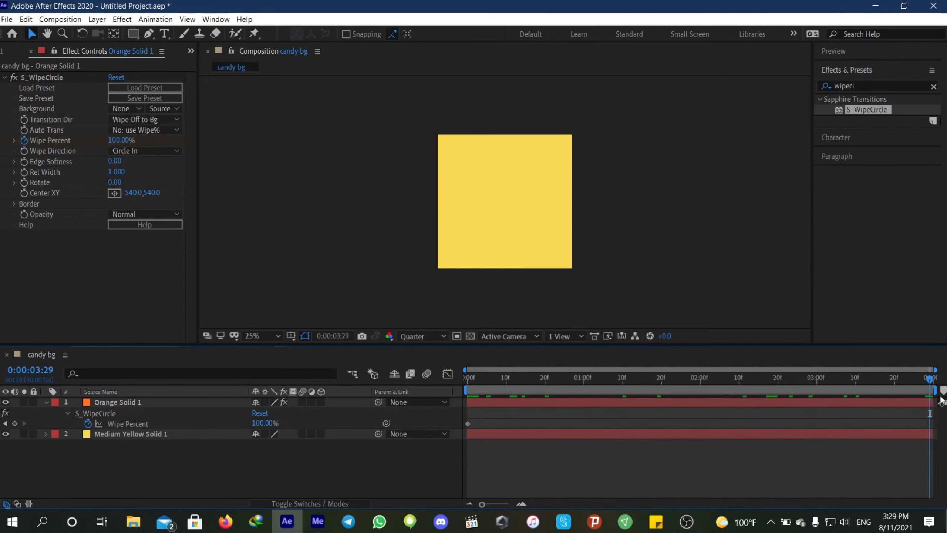
{"action": "left_click_drag", "start_coordinate": [258, 423], "coordinate": [64, 424]}
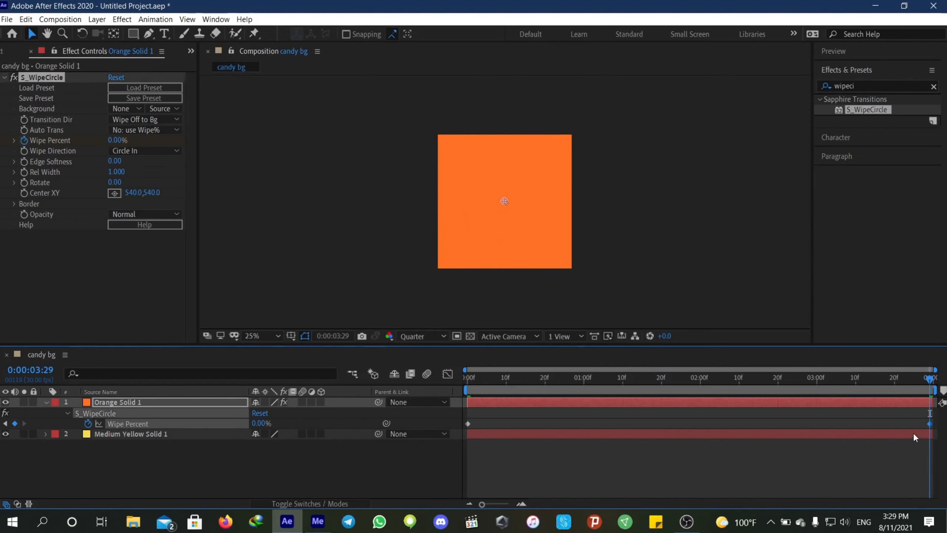
{"action": "left_click", "coordinate": [839, 453]}
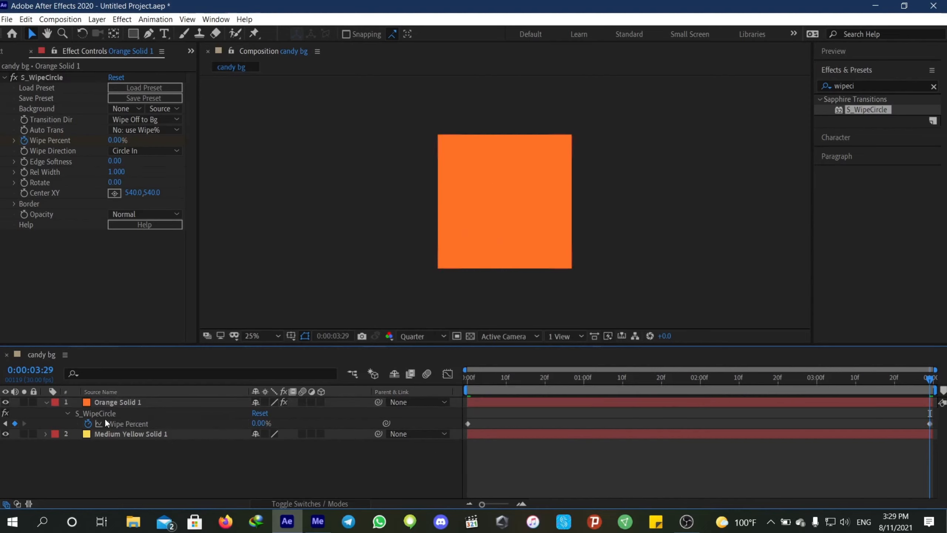
- Apply Easy Ease to both Wipe Percent keyframes of the orange solid
{"action": "left_click", "coordinate": [114, 424]}
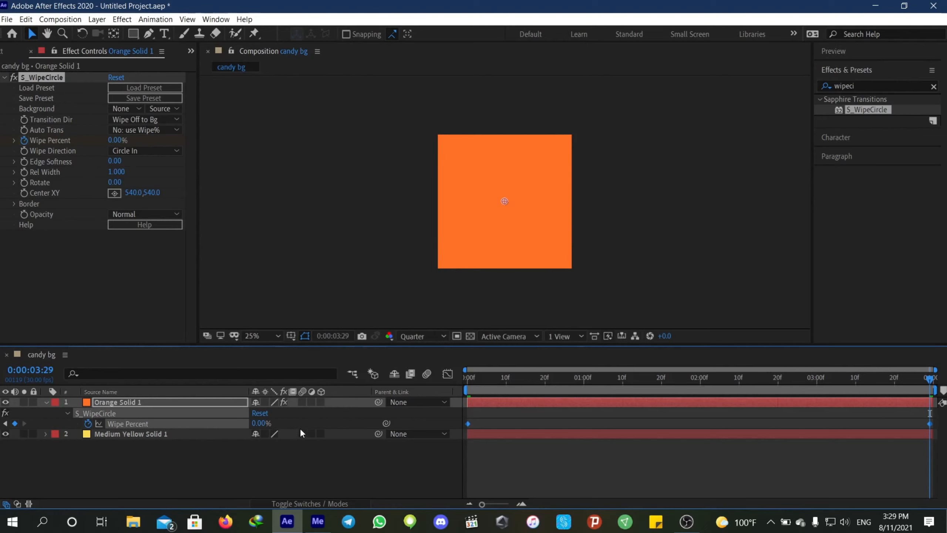
{"action": "right_click", "coordinate": [469, 424]}
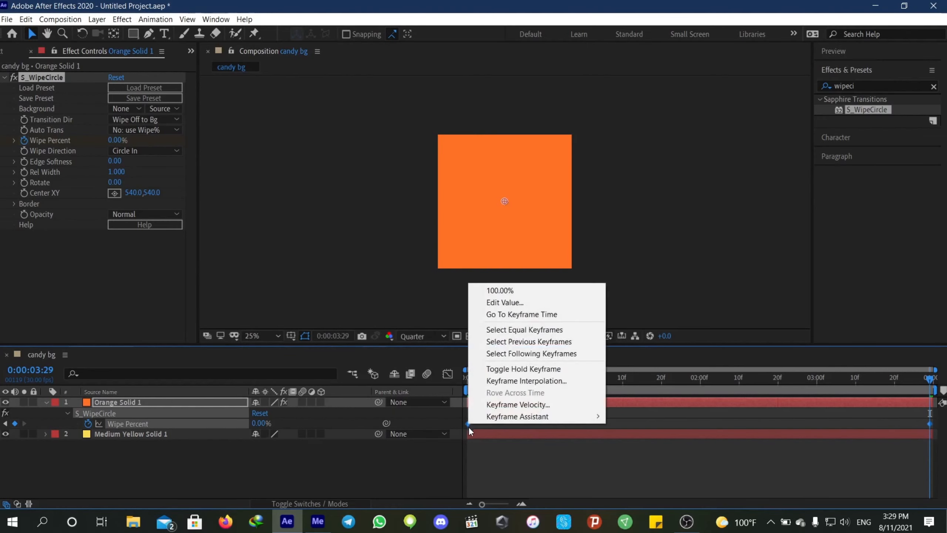
{"action": "mouse_move", "coordinate": [545, 419]}
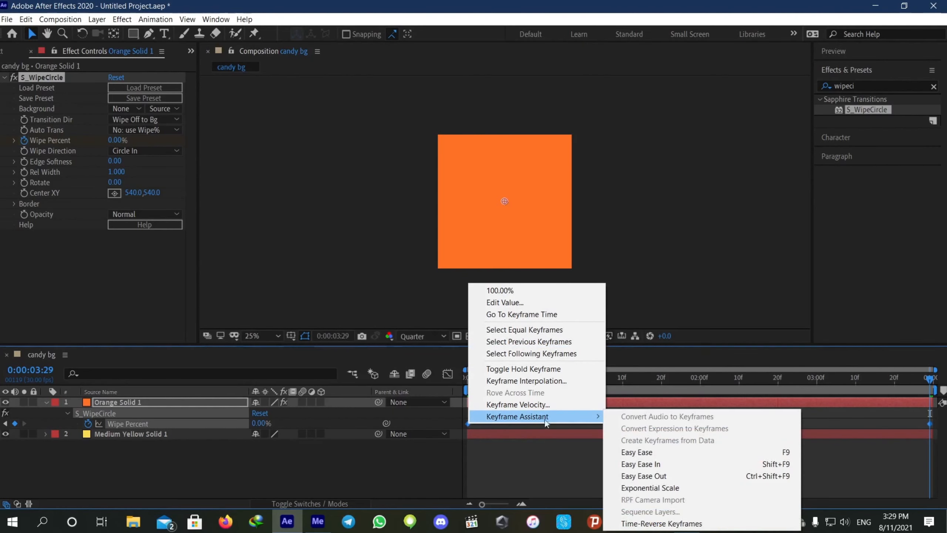
{"action": "left_click", "coordinate": [644, 452]}
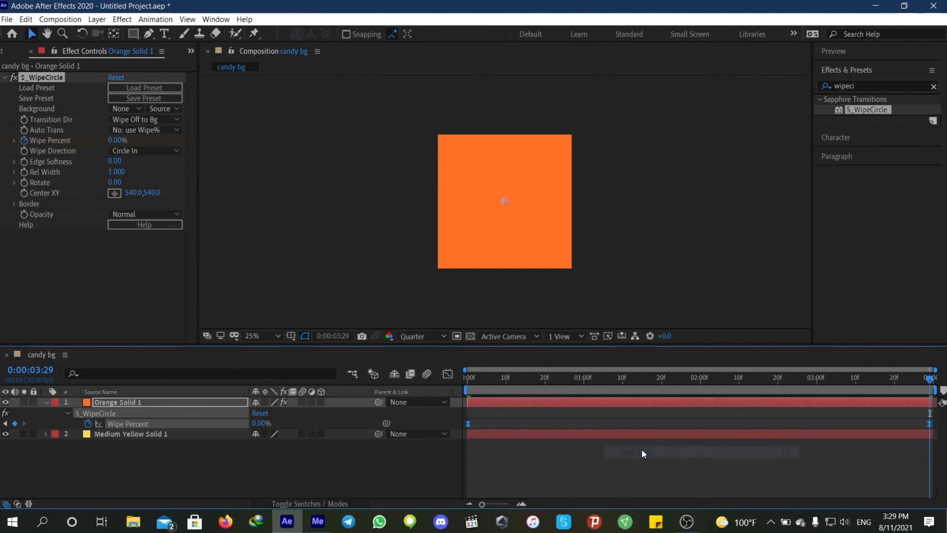
- Reshape the Wipe Percent curve in the Graph Editor with both keyframe handles so it drops steeply at the start, and preview it
{"action": "left_click", "coordinate": [448, 373]}
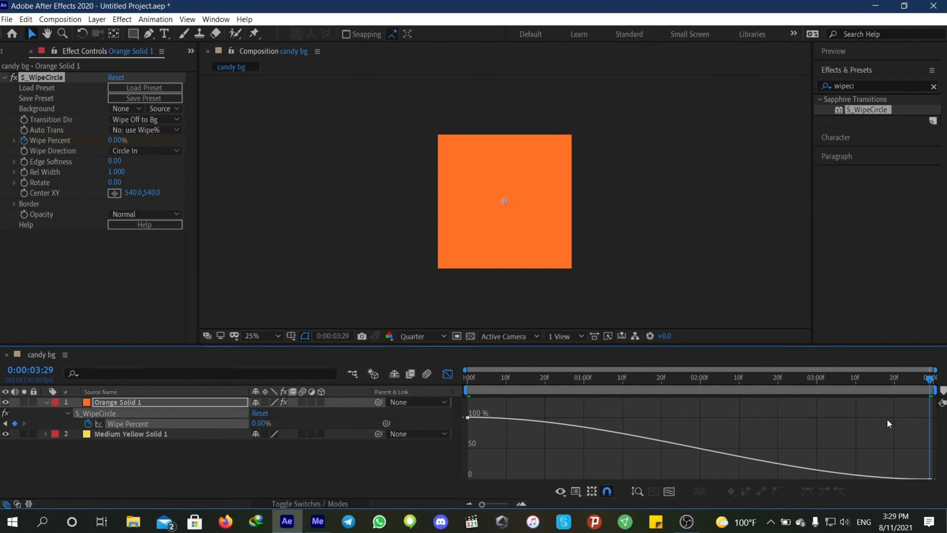
{"action": "left_click_drag", "start_coordinate": [930, 380], "coordinate": [446, 452]}
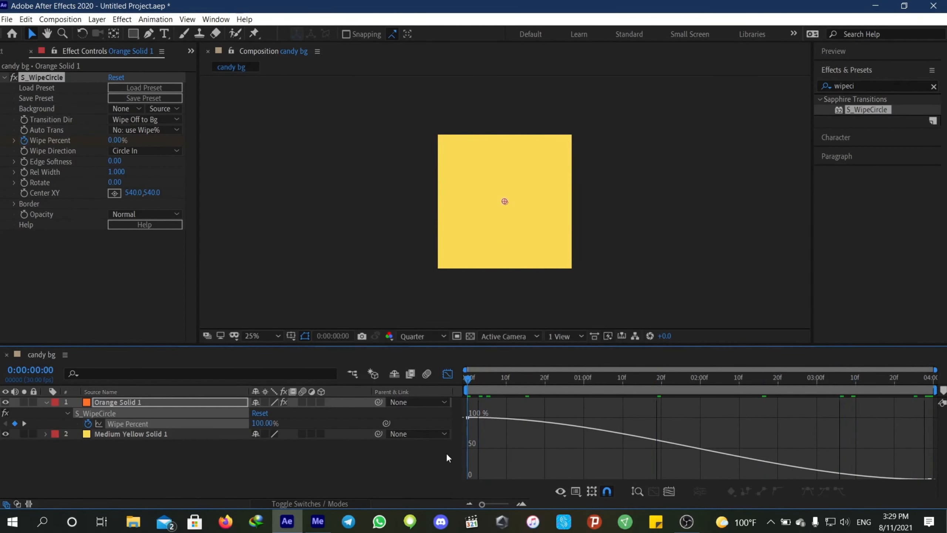
{"action": "left_click", "coordinate": [574, 427]}
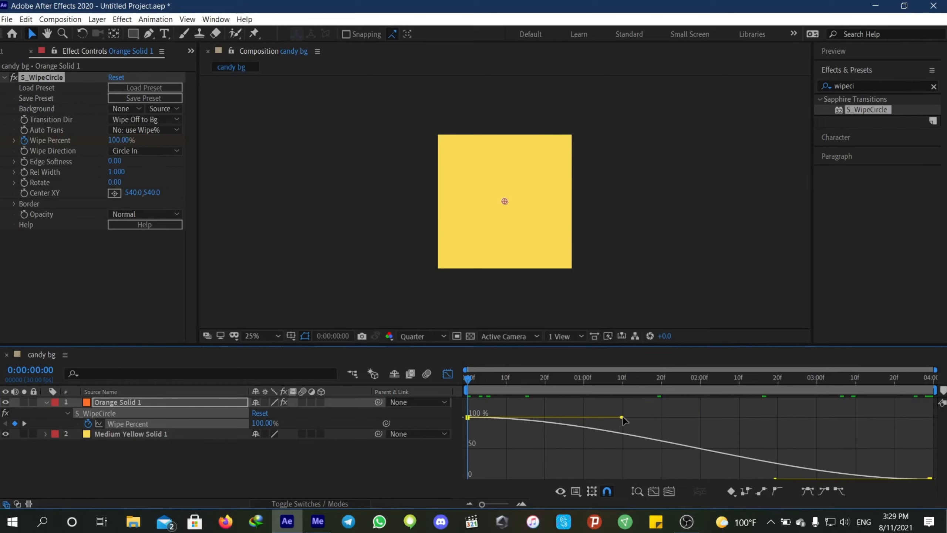
{"action": "left_click_drag", "start_coordinate": [623, 416], "coordinate": [456, 445]}
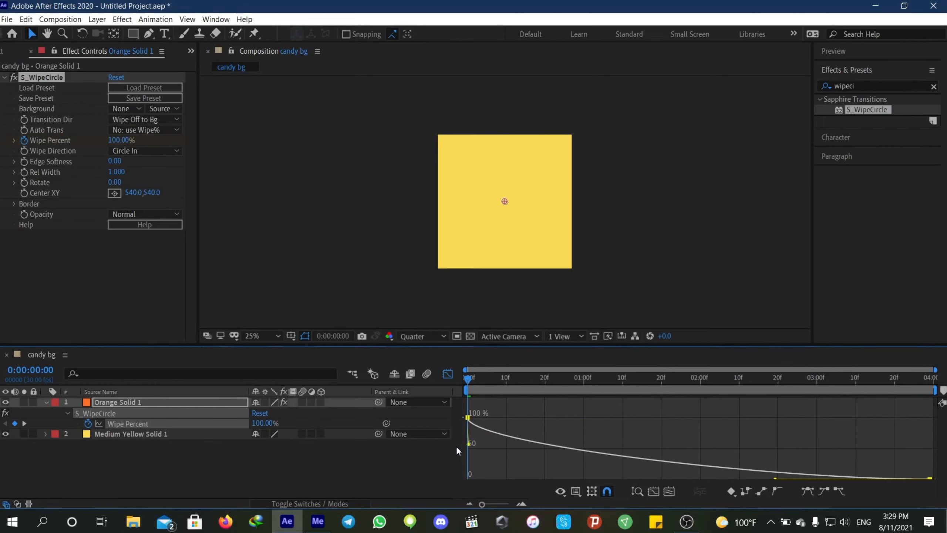
{"action": "scroll", "coordinate": [712, 438], "scroll_direction": "down", "scroll_amount": 3}
{"action": "left_click_drag", "start_coordinate": [774, 428], "coordinate": [550, 428]}
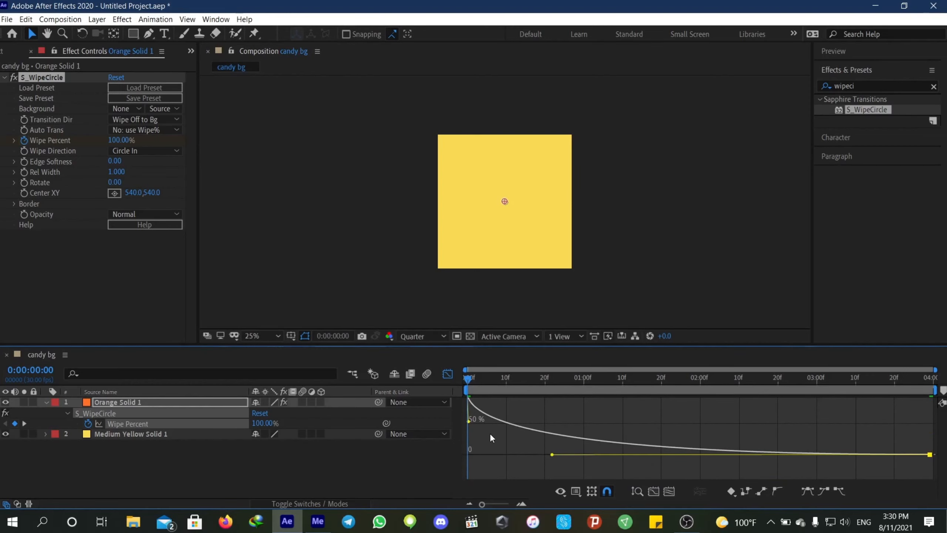
{"action": "key", "text": "space"}
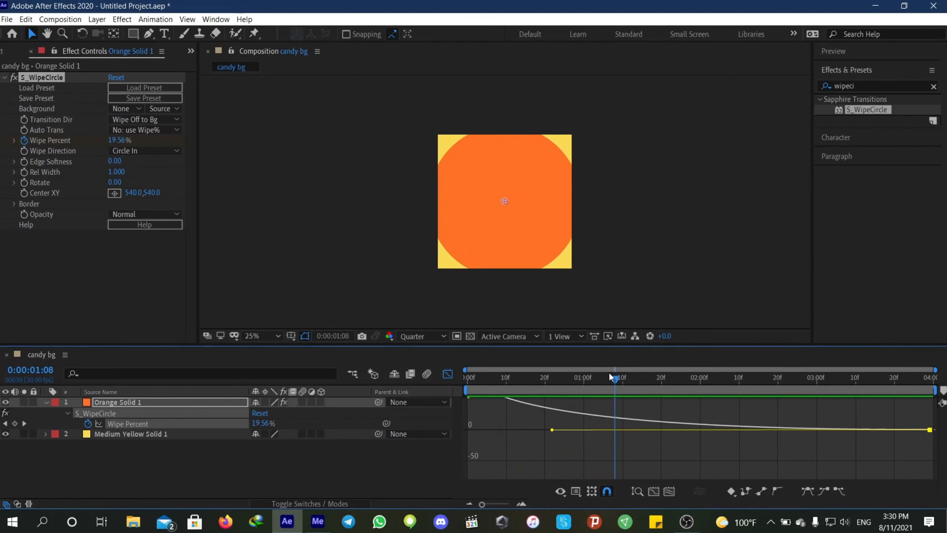
- Extend the end keyframe's curve handle back to about frame 10, preview the wipe, and leave the Graph Editor
{"action": "left_click_drag", "start_coordinate": [609, 377], "coordinate": [467, 390]}
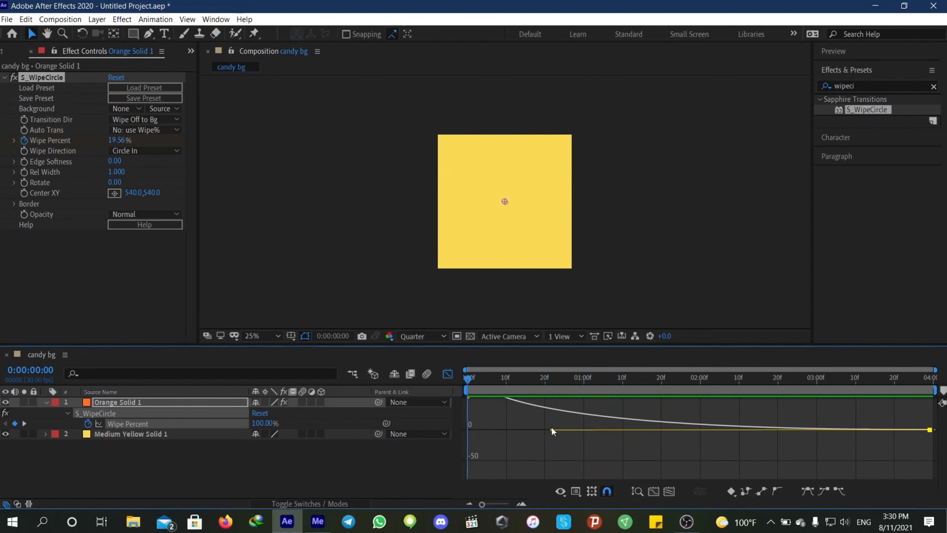
{"action": "left_click_drag", "start_coordinate": [551, 428], "coordinate": [465, 460]}
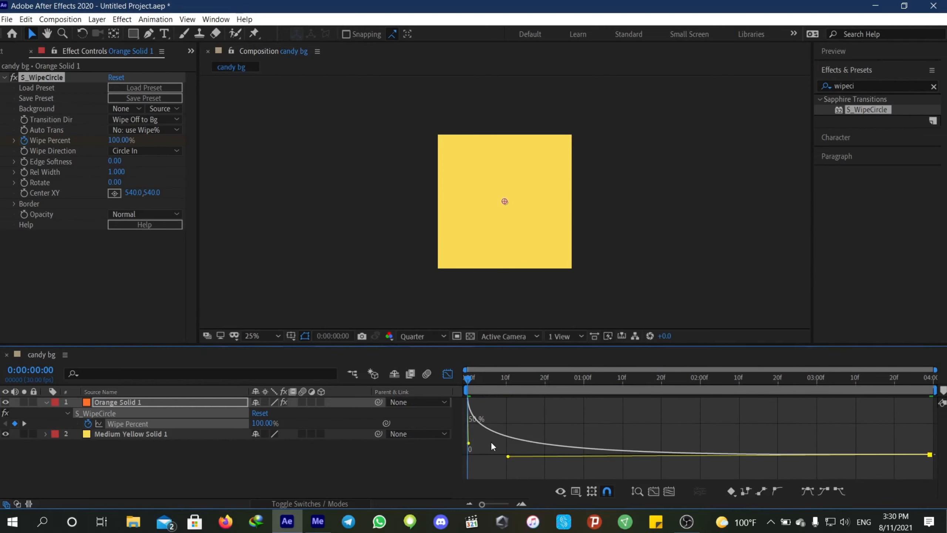
{"action": "key", "text": "space"}
{"action": "left_click", "coordinate": [447, 373]}
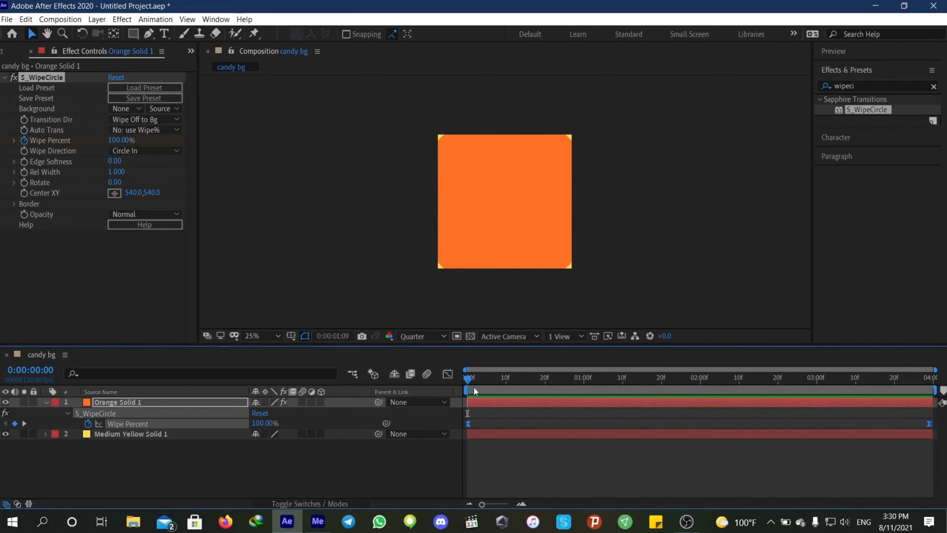
- Move the last Wipe Percent keyframe to about 0:00:02:01, preview the faster wipe, and collapse the orange layer
{"action": "left_click_drag", "start_coordinate": [930, 424], "coordinate": [708, 427]}
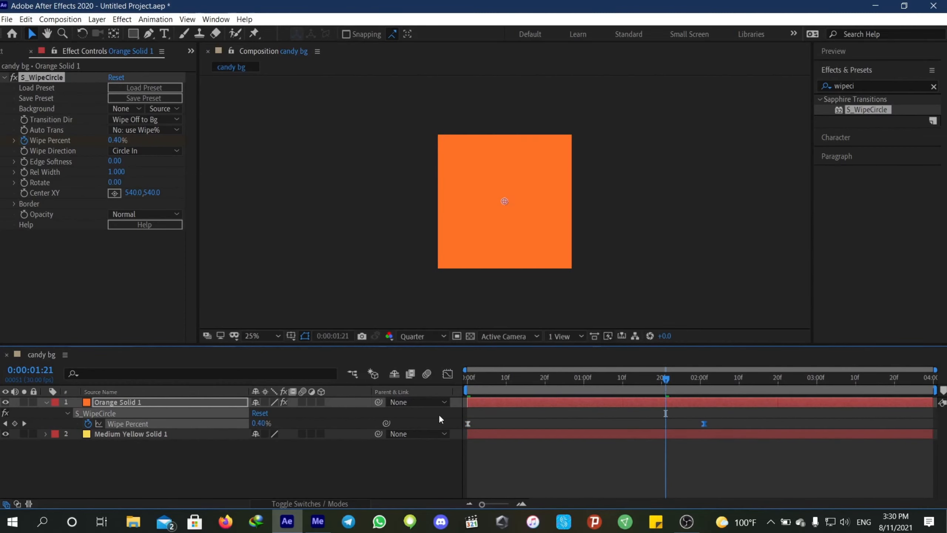
{"action": "key", "text": "space"}
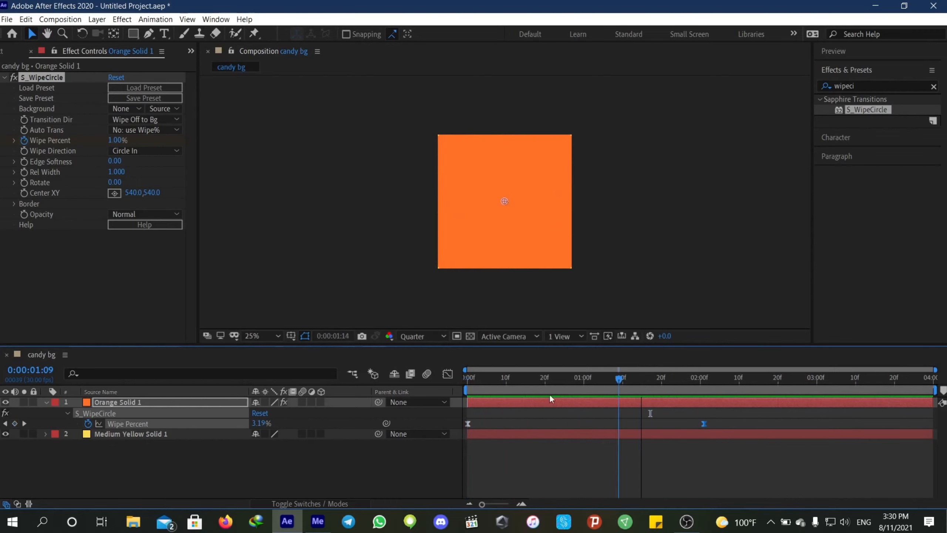
{"action": "key", "text": "space"}
{"action": "left_click", "coordinate": [46, 402]}
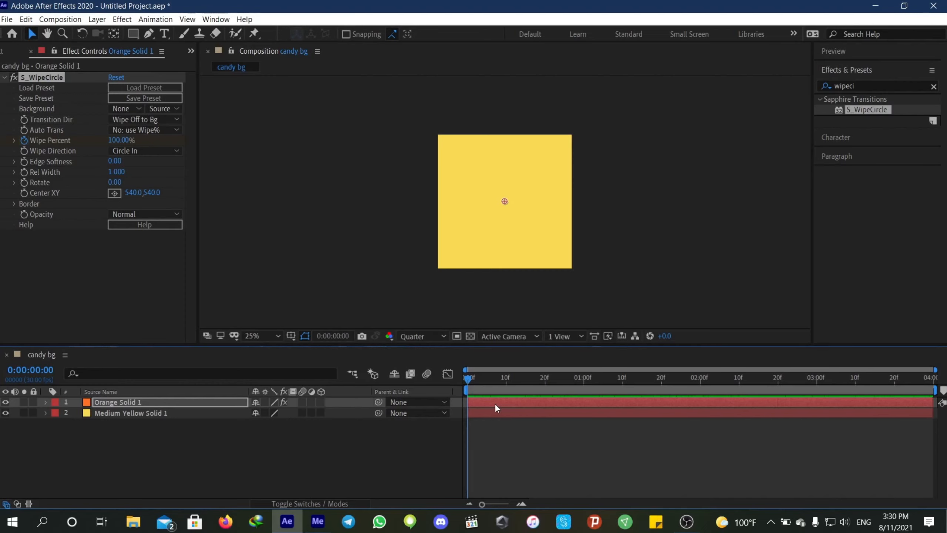
- Duplicate the orange solid layer and delete the extra S_WipeCircle 2 effect from the upper copy
{"action": "left_click_drag", "start_coordinate": [483, 402], "coordinate": [481, 405]}
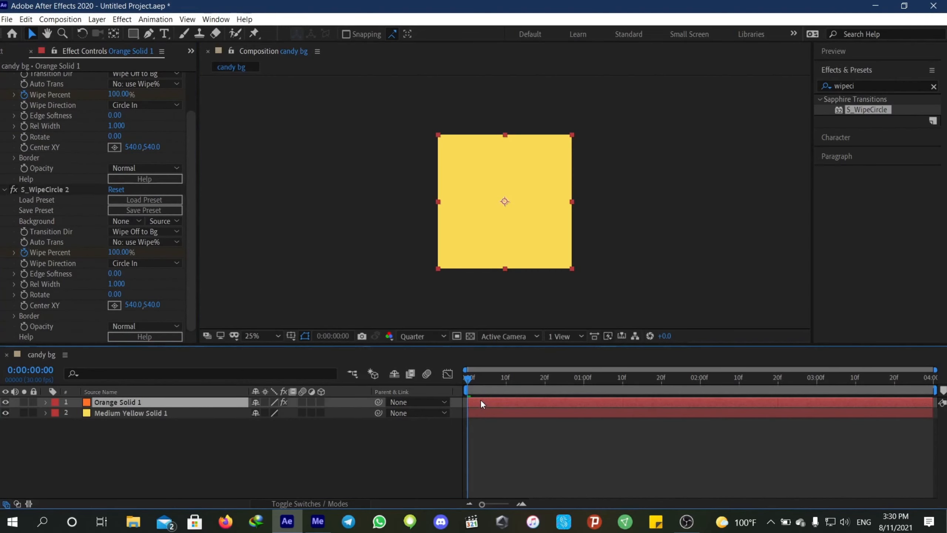
{"action": "key", "text": "ctrl+d"}
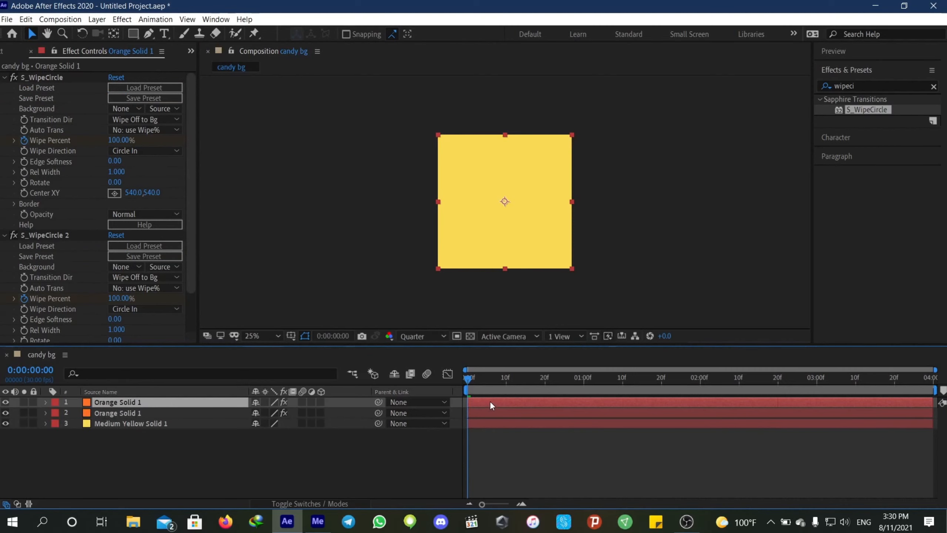
{"action": "left_click", "coordinate": [25, 235]}
{"action": "key", "text": "Delete"}
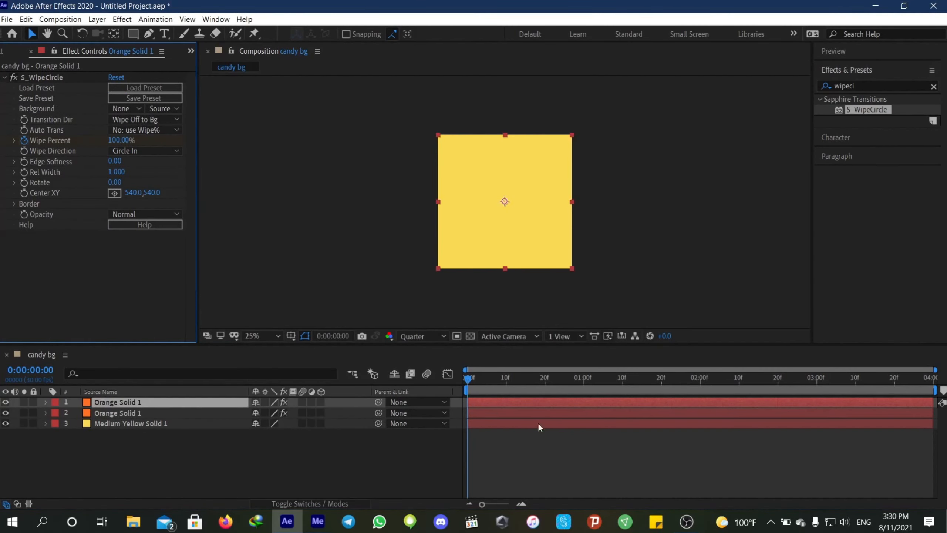
- Recolour the lower orange solid layer to dark orange-brown 853810, creating it as a new solid
{"action": "left_click", "coordinate": [497, 412]}
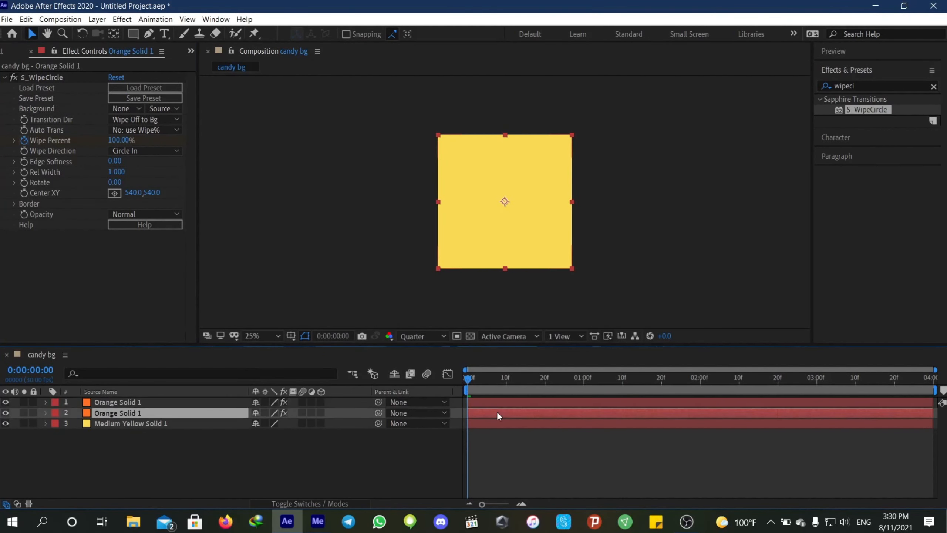
{"action": "left_click_drag", "start_coordinate": [475, 383], "coordinate": [472, 387]}
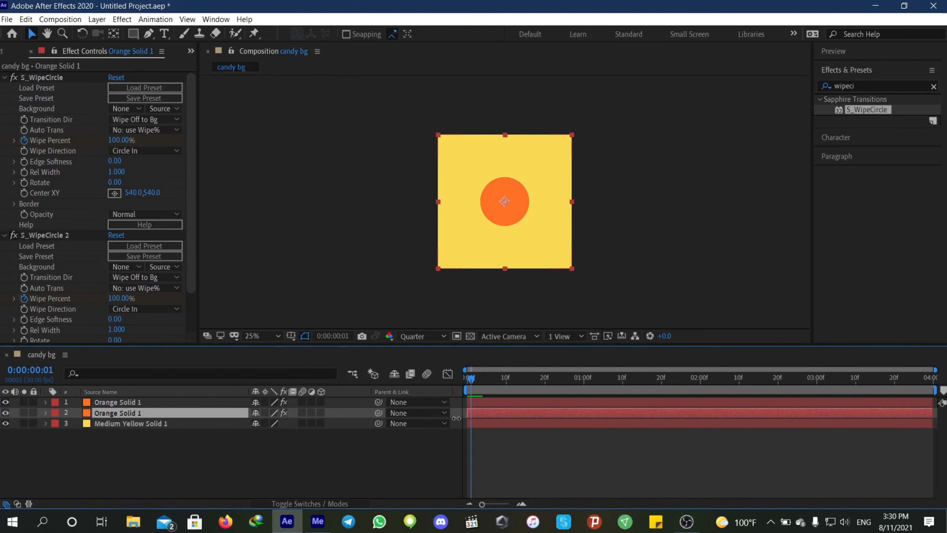
{"action": "left_click", "coordinate": [97, 19]}
{"action": "left_click", "coordinate": [112, 45]}
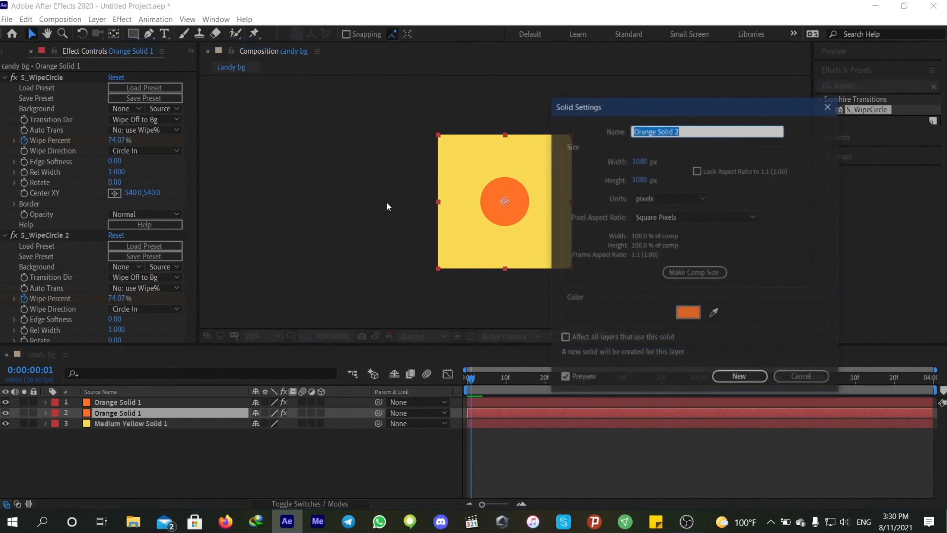
{"action": "left_click", "coordinate": [694, 317]}
{"action": "left_click", "coordinate": [705, 233]}
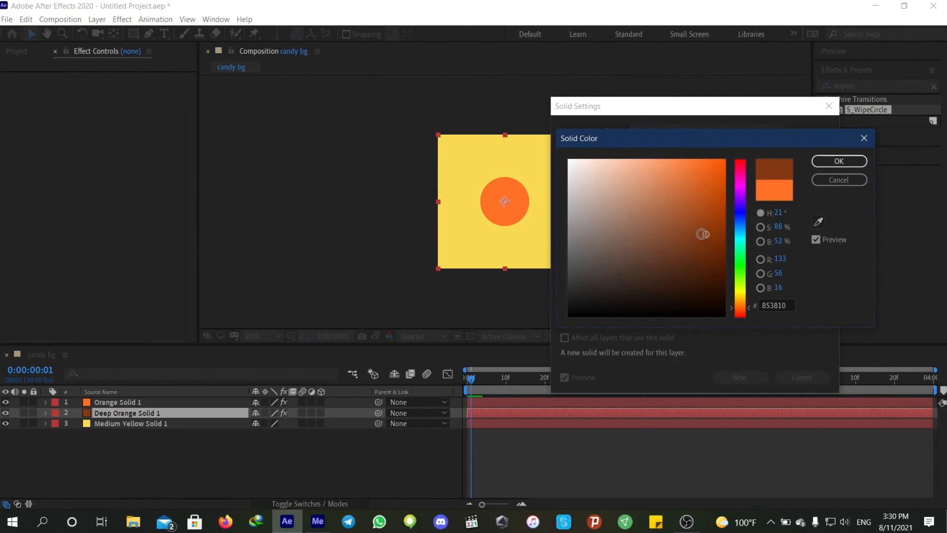
{"action": "left_click", "coordinate": [821, 164]}
{"action": "left_click", "coordinate": [734, 378]}
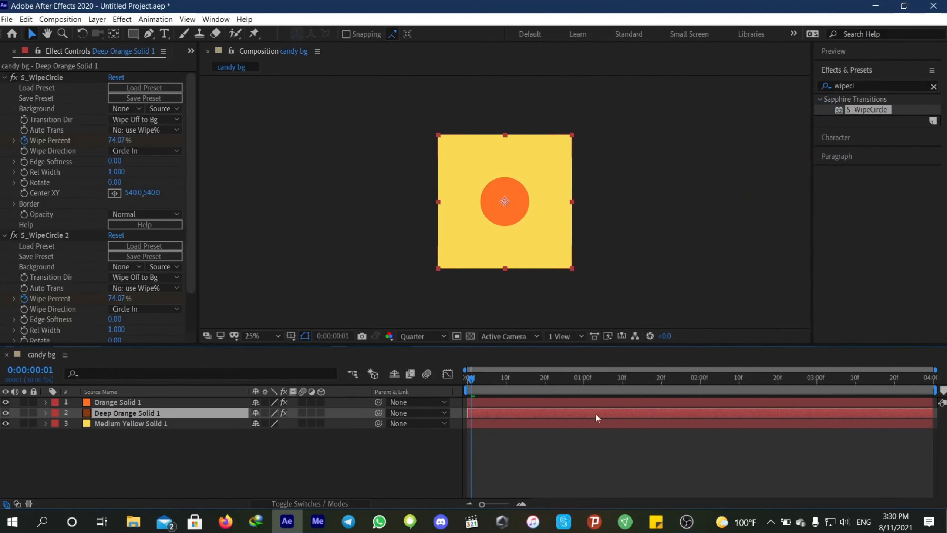
- Shift the Deep Orange layer to start about two frames into the composition and preview the offset wipe
{"action": "left_click_drag", "start_coordinate": [483, 411], "coordinate": [488, 410]}
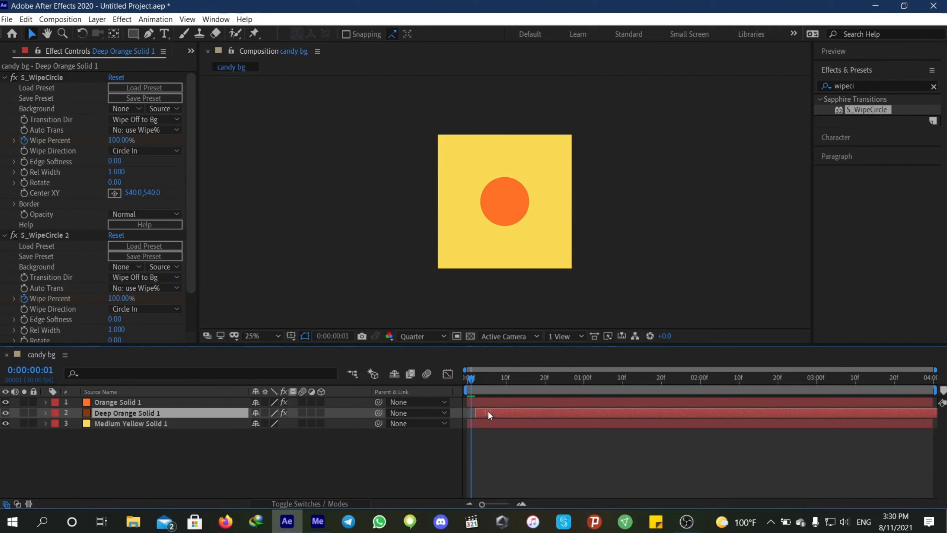
{"action": "key", "text": "space"}
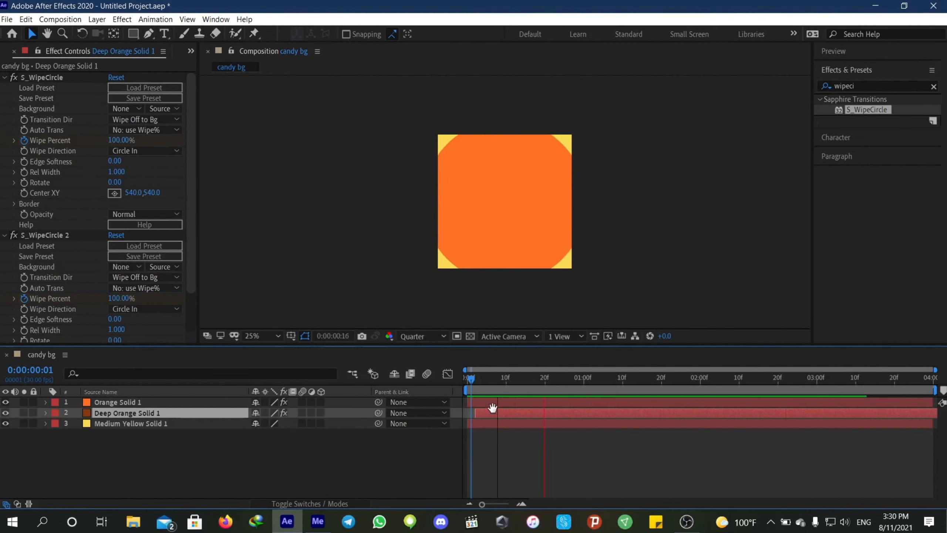
{"action": "key", "text": "space"}
{"action": "left_click_drag", "start_coordinate": [461, 404], "coordinate": [473, 403]}
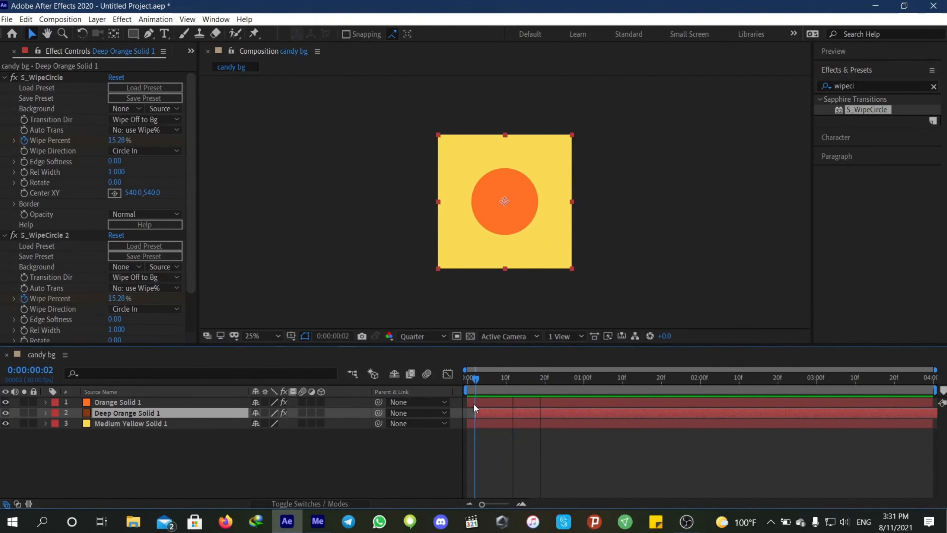
- Delete the S_WipeCircle 2 effect from the Deep Orange layer, shift the layer to start about four frames before the composition, and preview
{"action": "left_click", "coordinate": [37, 234]}
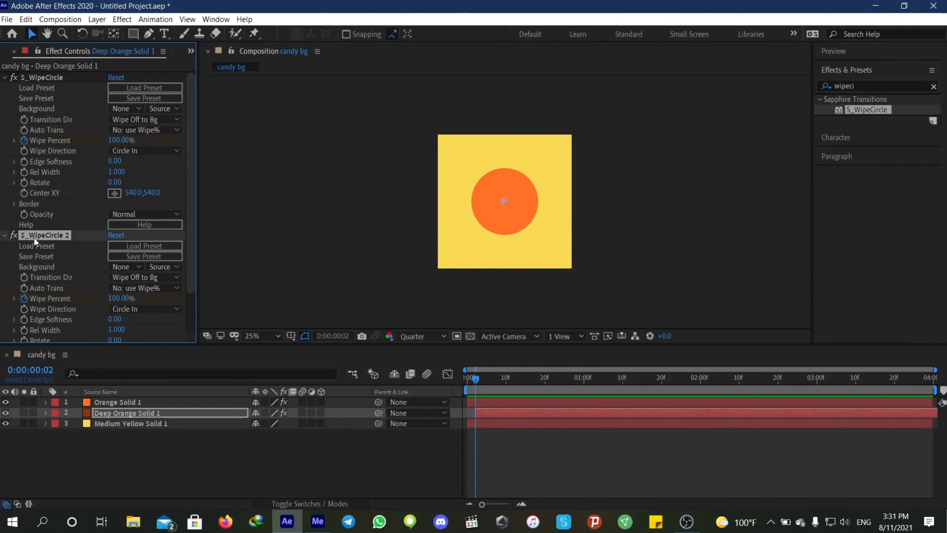
{"action": "key", "text": "Delete"}
{"action": "mouse_move", "coordinate": [485, 394]}
{"action": "left_mouse_down"}
{"action": "mouse_move", "coordinate": [467, 384]}
{"action": "mouse_move", "coordinate": [506, 388]}
{"action": "mouse_move", "coordinate": [467, 396]}
{"action": "mouse_move", "coordinate": [442, 414]}
{"action": "mouse_move", "coordinate": [483, 413]}
{"action": "mouse_move", "coordinate": [473, 416]}
{"action": "mouse_move", "coordinate": [493, 400]}
{"action": "left_mouse_up"}
{"action": "left_click_drag", "start_coordinate": [628, 381], "coordinate": [377, 391]}
{"action": "key", "text": "space"}
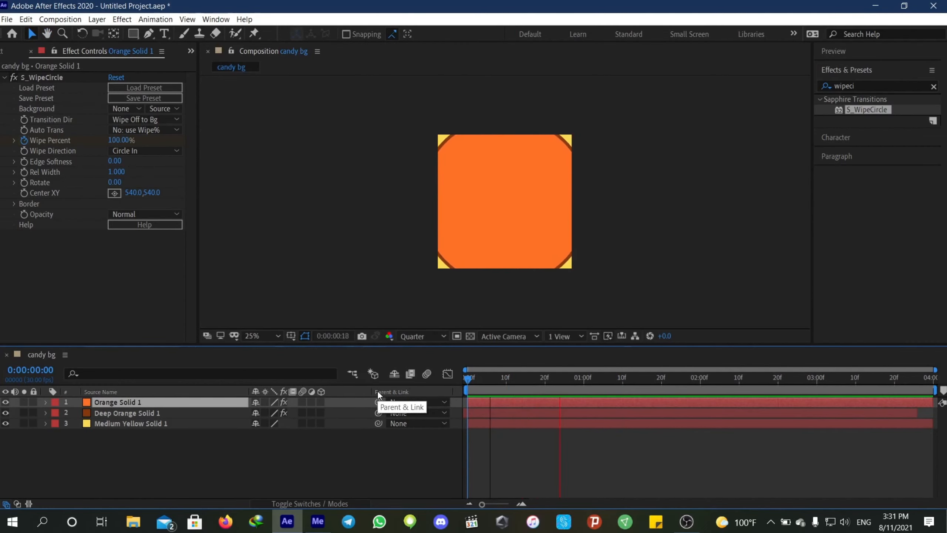
{"action": "key", "text": "space"}
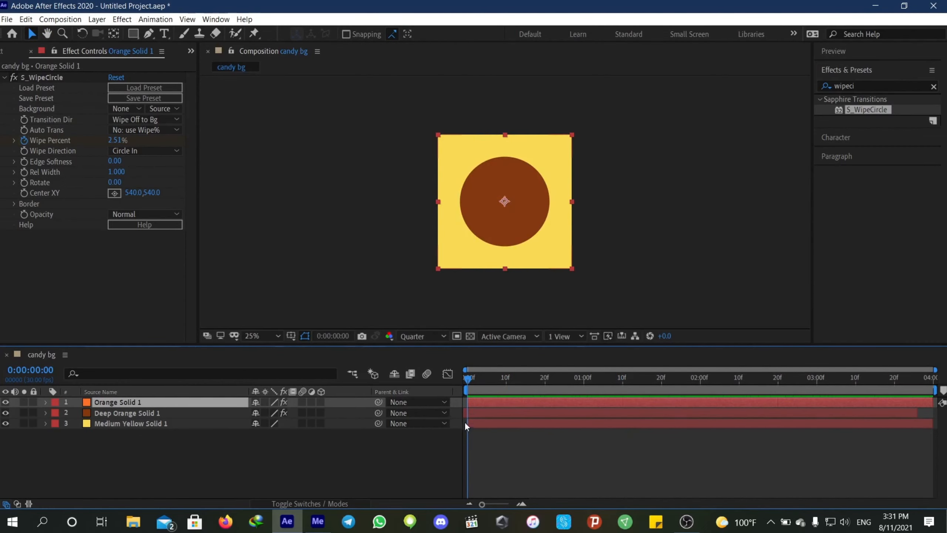
- Shift the Deep Orange layer to start at frame 3, reveal its Wipe Percent keyframes, step through them, and preview
{"action": "left_click", "coordinate": [473, 414]}
{"action": "left_click_drag", "start_coordinate": [486, 419], "coordinate": [506, 421]}
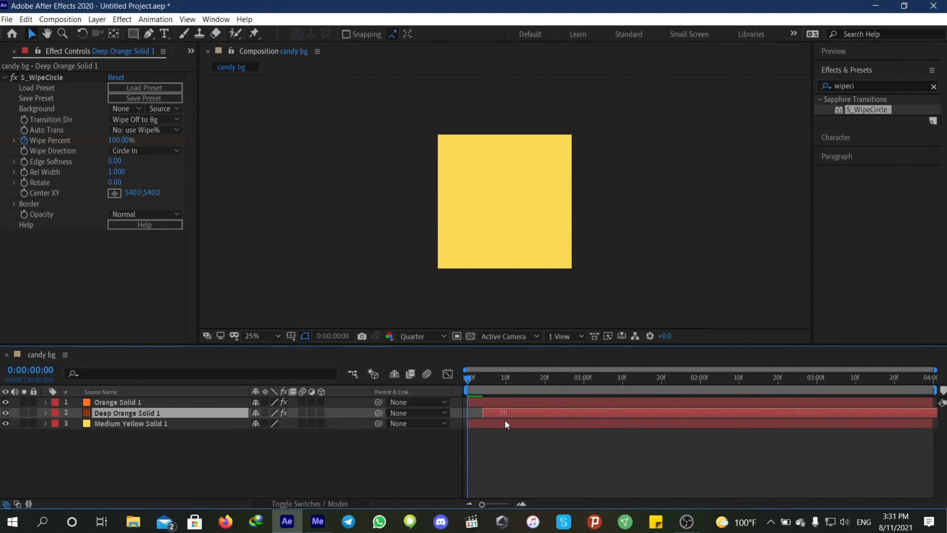
{"action": "key", "text": "u"}
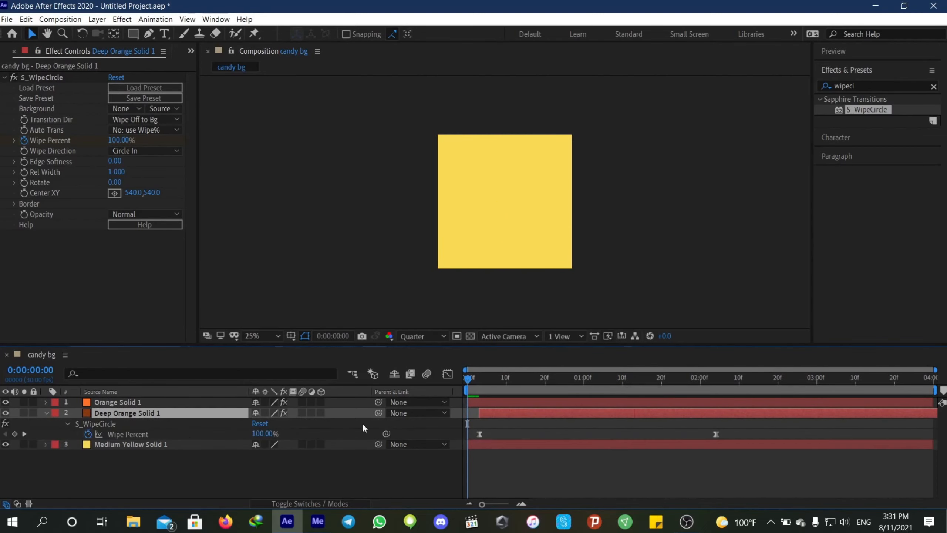
{"action": "left_click", "coordinate": [24, 434]}
{"action": "left_click", "coordinate": [24, 434]}
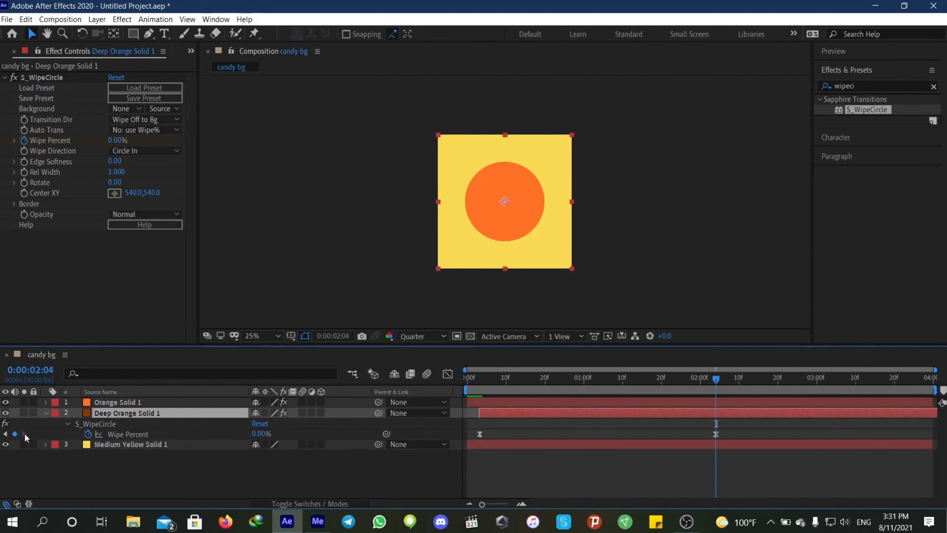
{"action": "left_click", "coordinate": [6, 434]}
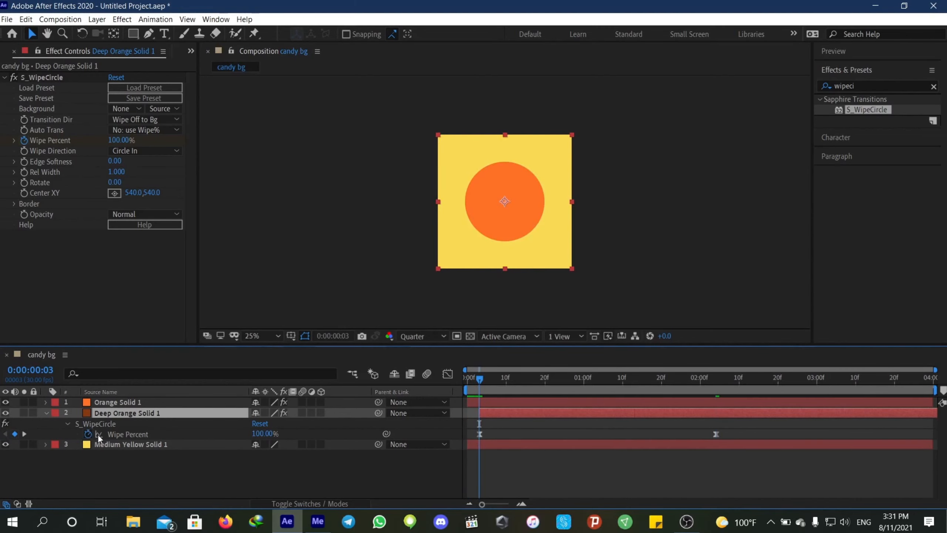
{"action": "key", "text": "space"}
{"action": "key", "text": "space"}
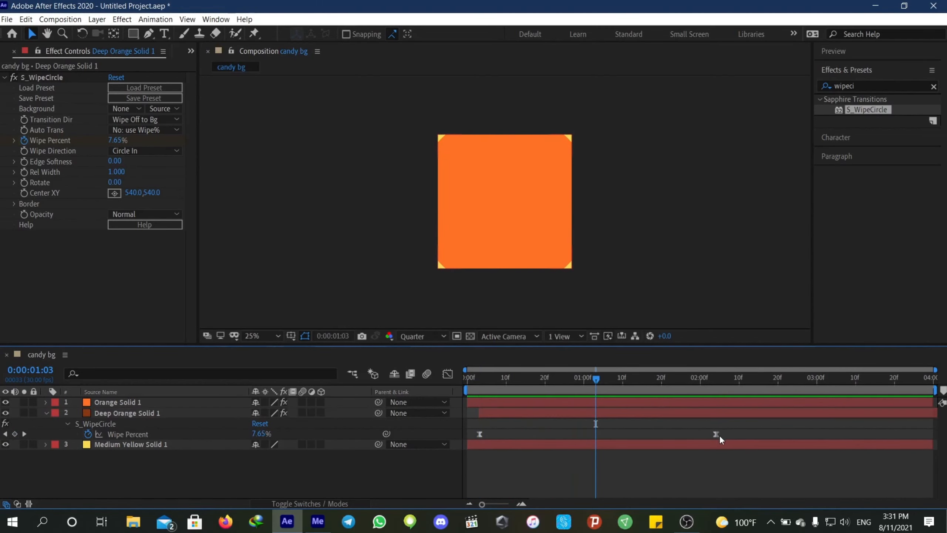
- Try the Deep Orange layer's last Wipe Percent keyframe at about 0:00:01:08, preview the wipe, and undo the move
{"action": "left_click_drag", "start_coordinate": [715, 434], "coordinate": [614, 437]}
{"action": "left_click_drag", "start_coordinate": [594, 388], "coordinate": [388, 420]}
{"action": "key", "text": "space"}
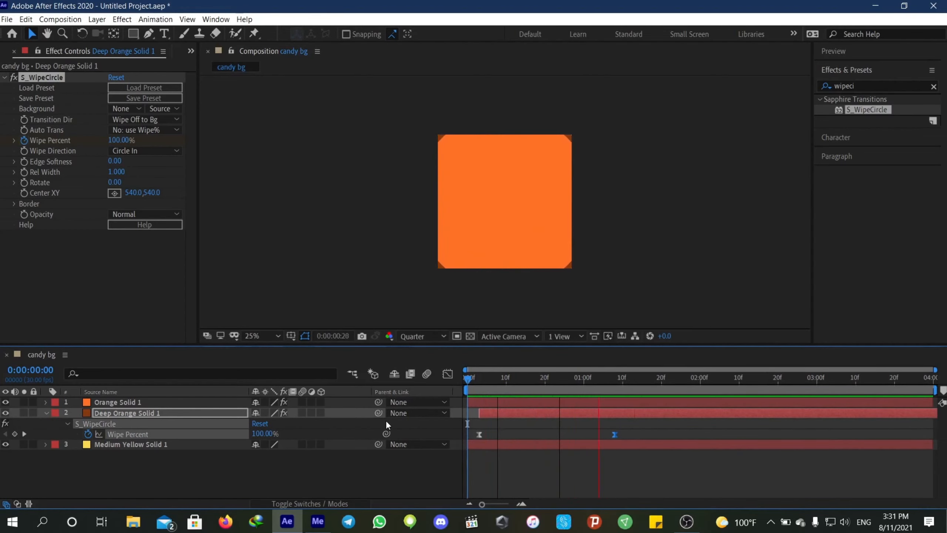
{"action": "left_click", "coordinate": [640, 378]}
{"action": "left_click_drag", "start_coordinate": [641, 379], "coordinate": [481, 417]}
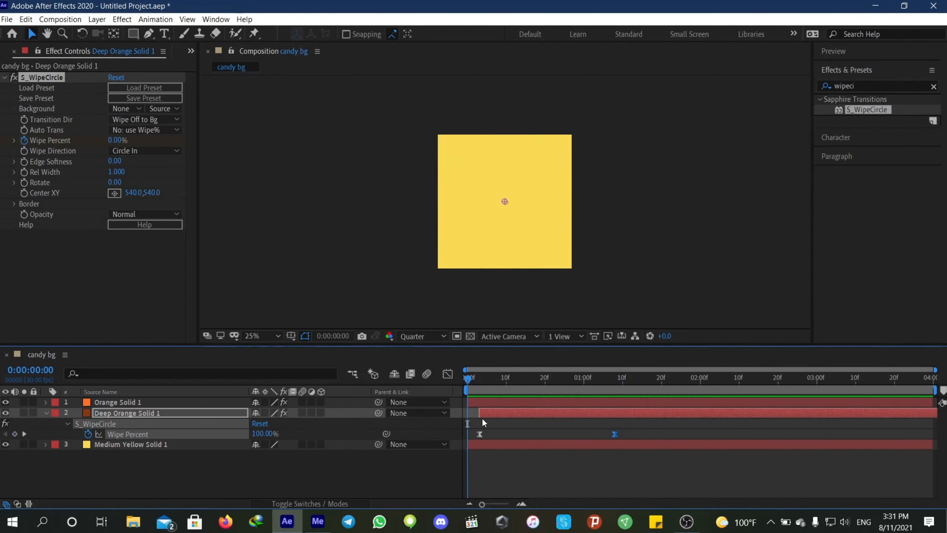
{"action": "key", "text": "ctrl+z"}
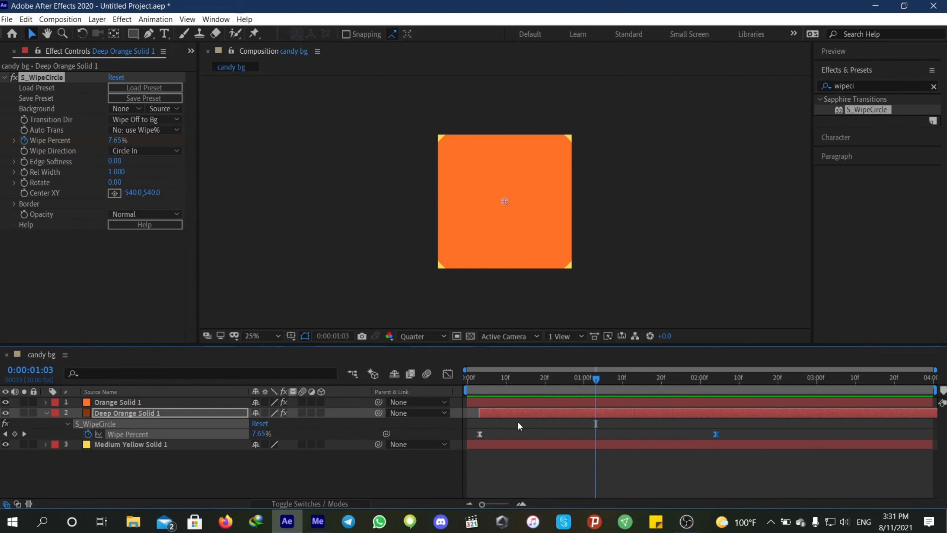
- Shift the Deep Orange layer to start about three frames before the composition, preview the brown rim, and collapse the layer
{"action": "left_click_drag", "start_coordinate": [517, 414], "coordinate": [496, 416]}
{"action": "left_click_drag", "start_coordinate": [591, 381], "coordinate": [389, 410]}
{"action": "key", "text": "space"}
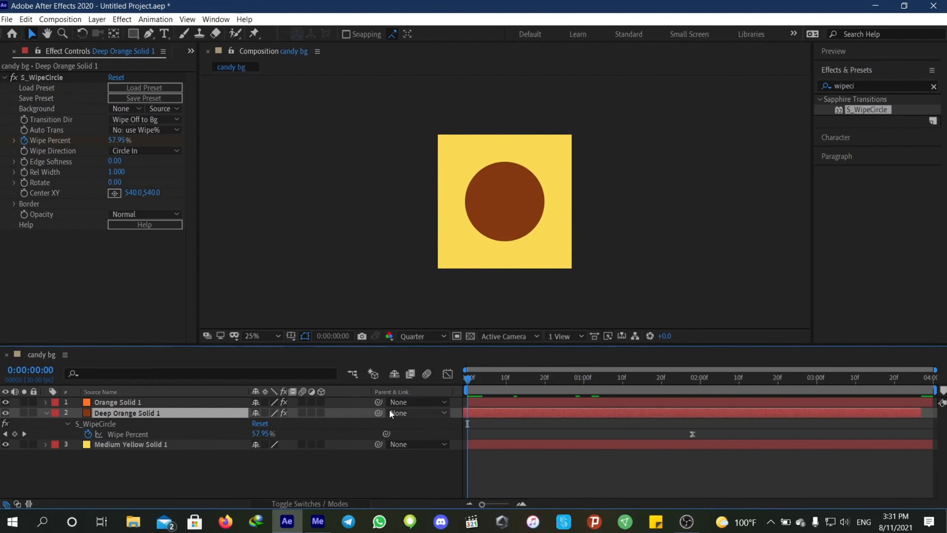
{"action": "key", "text": "space"}
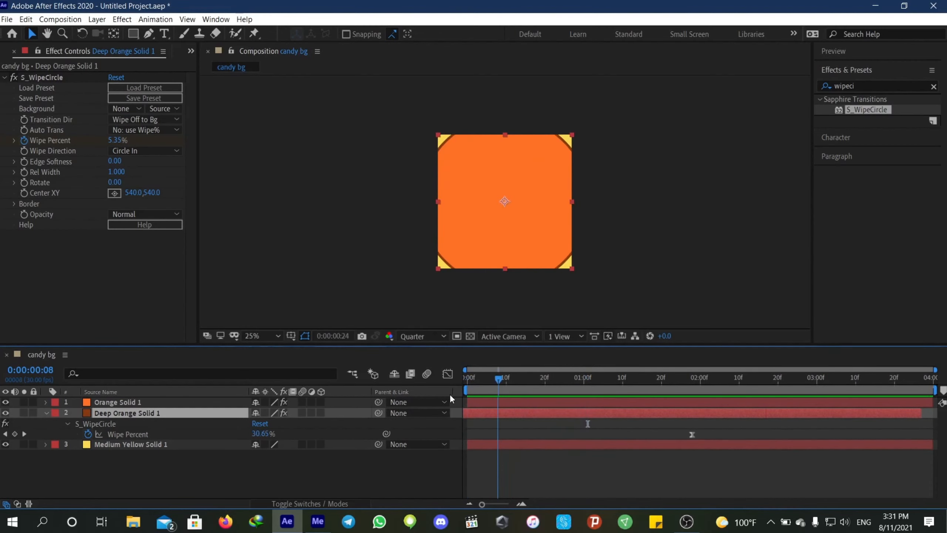
{"action": "left_click", "coordinate": [46, 413]}
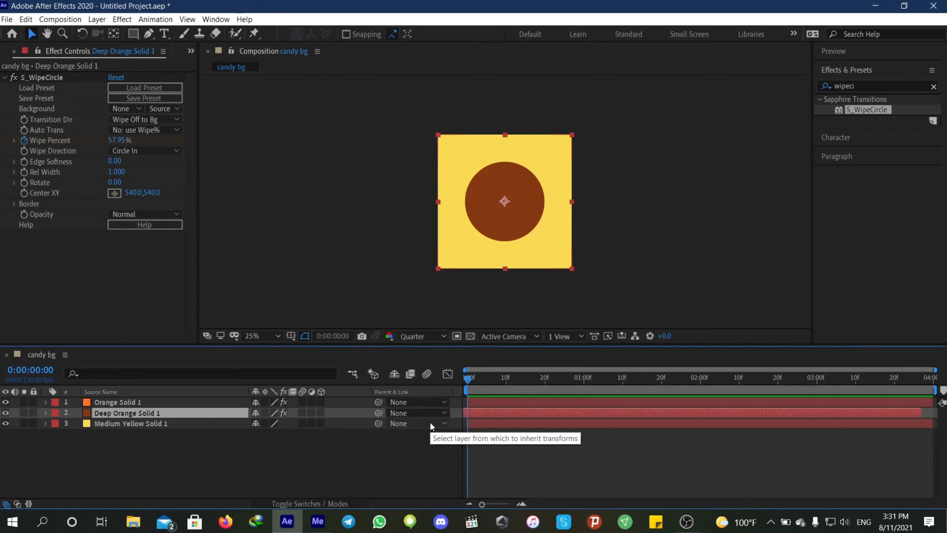
- Duplicate the Deep Orange layer and recolour the lower copy to bright orange FF8037 as a new solid
{"action": "key", "text": "ctrl+d"}
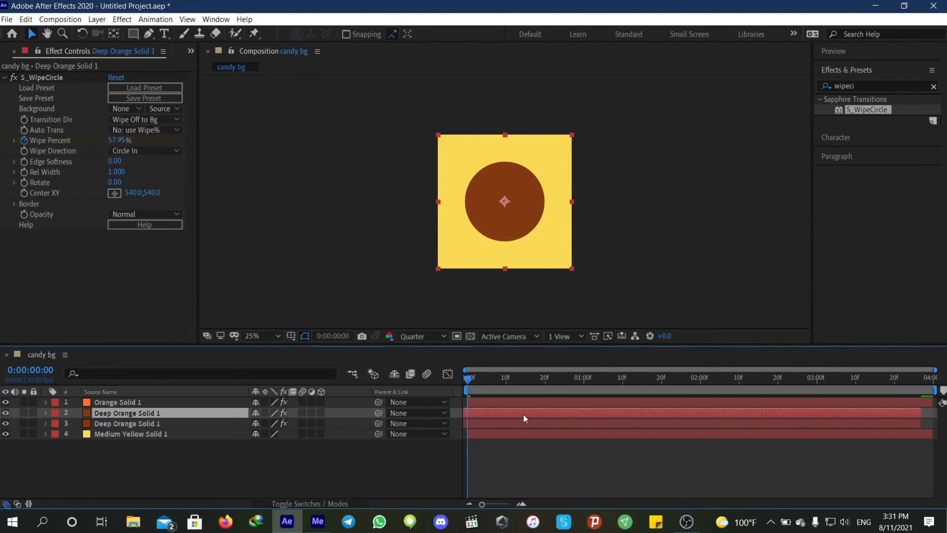
{"action": "left_click", "coordinate": [515, 421]}
{"action": "left_click", "coordinate": [95, 19]}
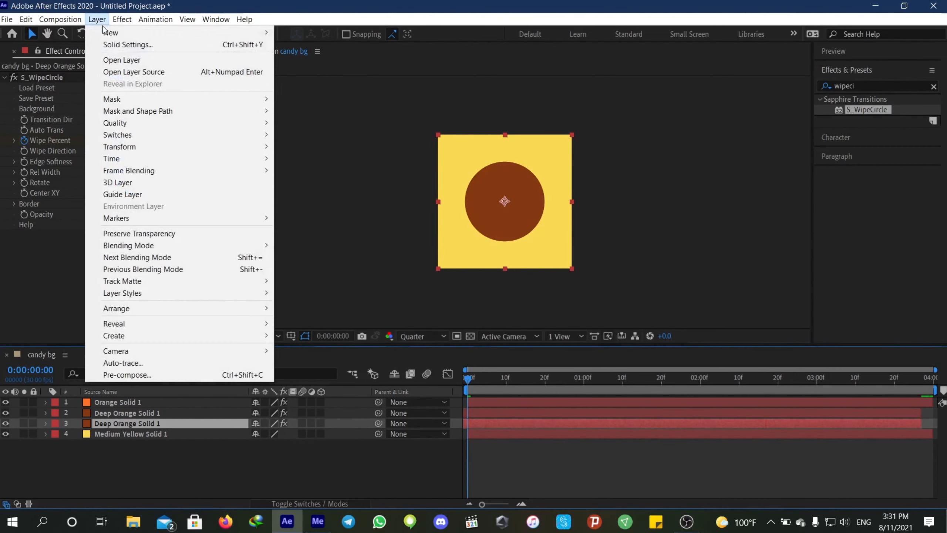
{"action": "left_click", "coordinate": [112, 42]}
{"action": "left_click", "coordinate": [685, 313]}
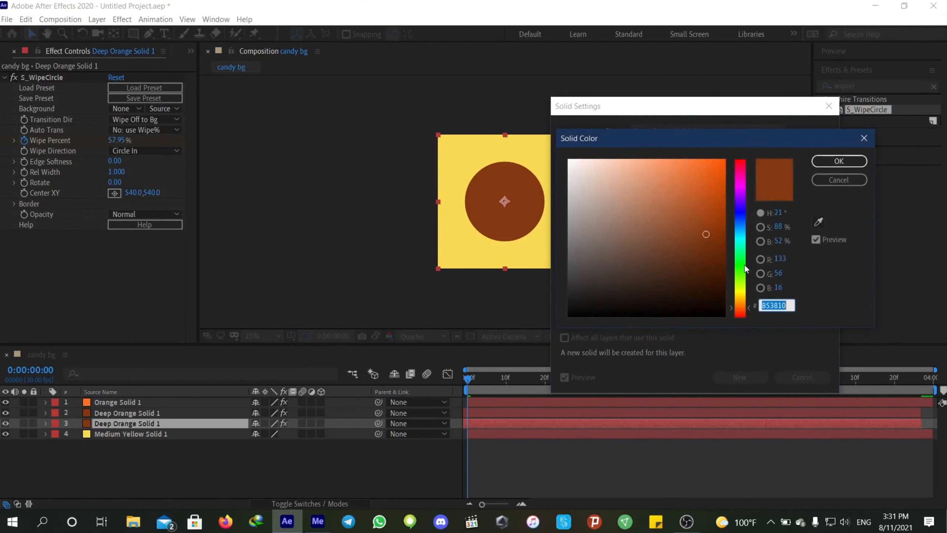
{"action": "left_click", "coordinate": [741, 264]}
{"action": "left_click_drag", "start_coordinate": [741, 275], "coordinate": [740, 299]}
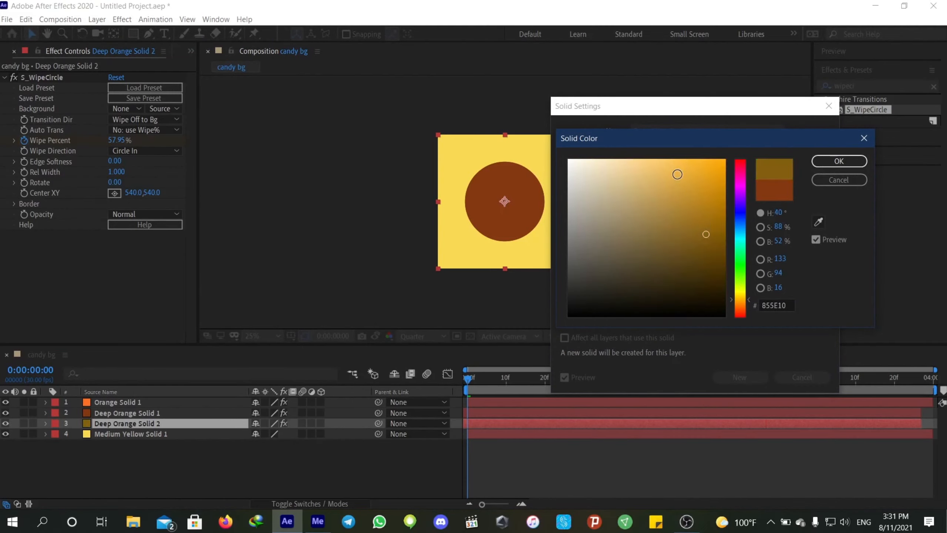
{"action": "left_click", "coordinate": [678, 174]}
{"action": "left_click", "coordinate": [742, 307]}
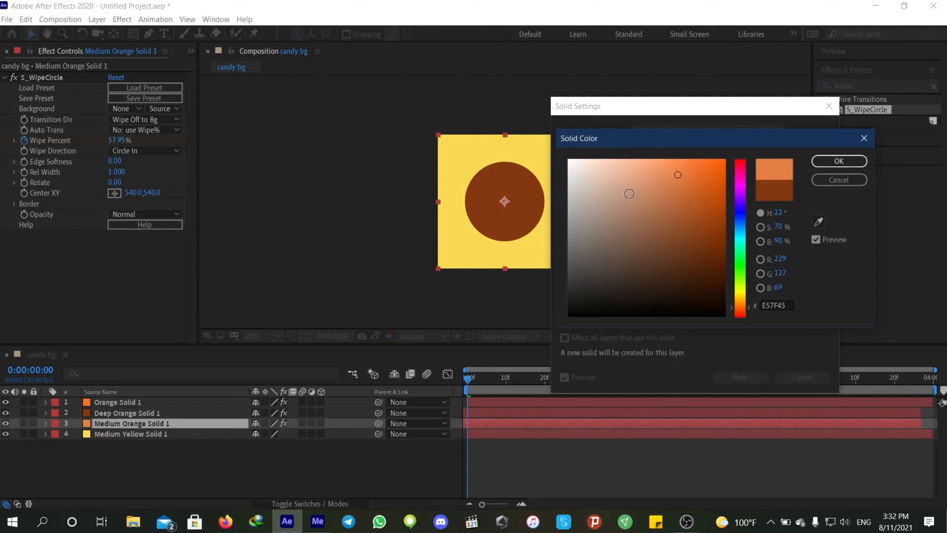
{"action": "left_click", "coordinate": [649, 154]}
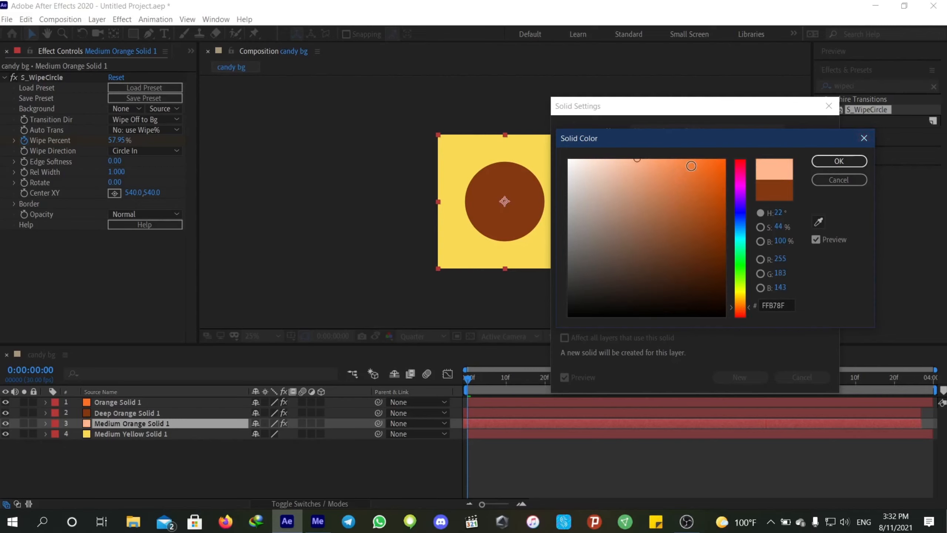
{"action": "left_click", "coordinate": [691, 159]}
{"action": "left_click", "coordinate": [839, 160]}
{"action": "left_click", "coordinate": [740, 377]}
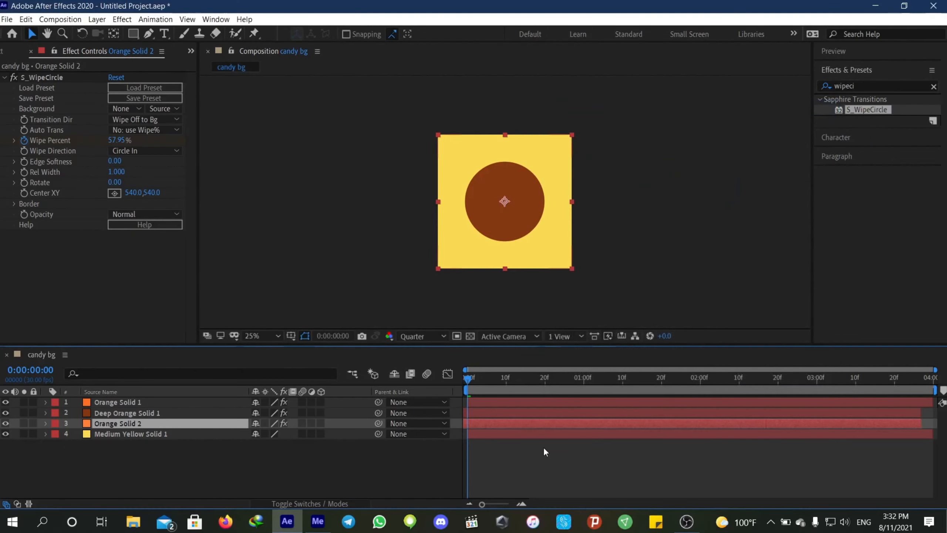
- Offset the bright orange copy about one frame earlier than the Deep Orange layer, preview the wipe, and return to the first frame
{"action": "key", "text": "space"}
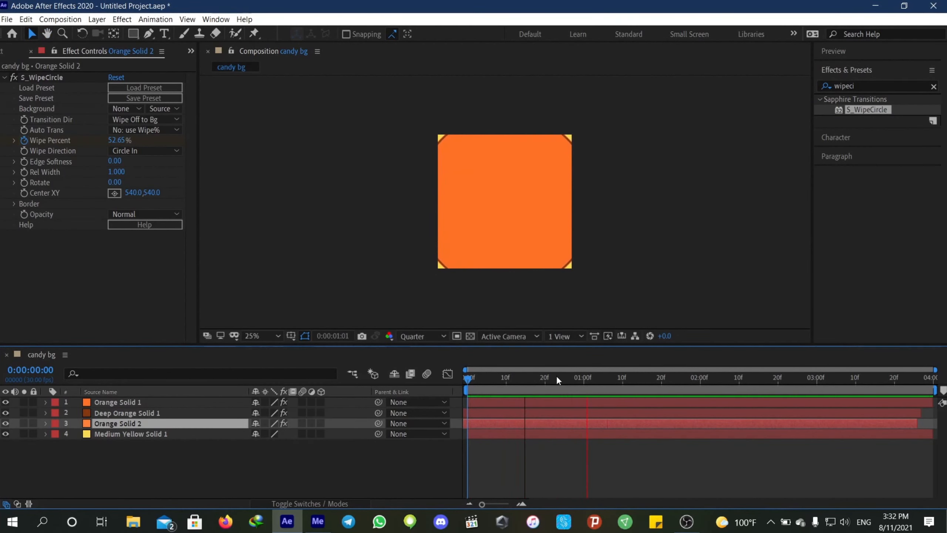
{"action": "left_click", "coordinate": [583, 377]}
{"action": "key", "text": "Home"}
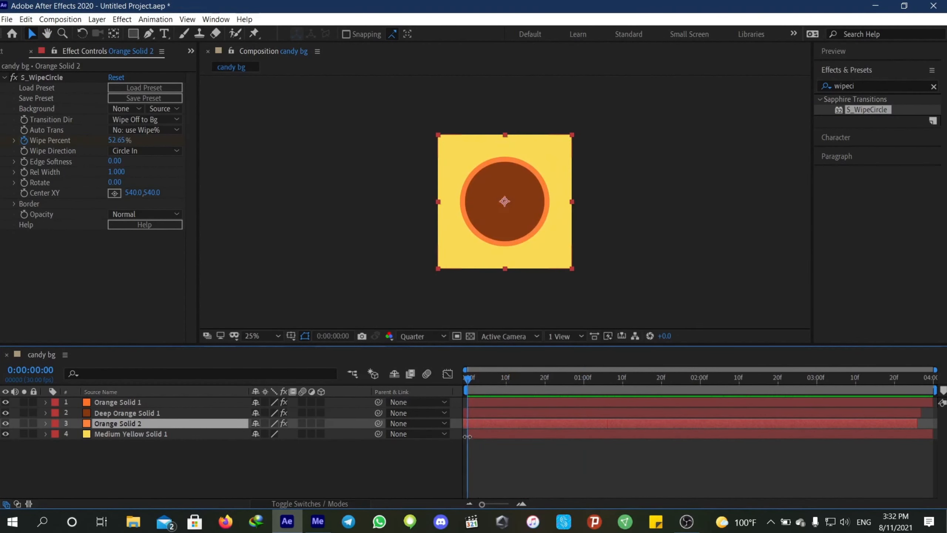
- Recolour the lower orange copy, the third layer, to a dark grey-orange as a new solid and preview the wipe
{"action": "left_click", "coordinate": [97, 19]}
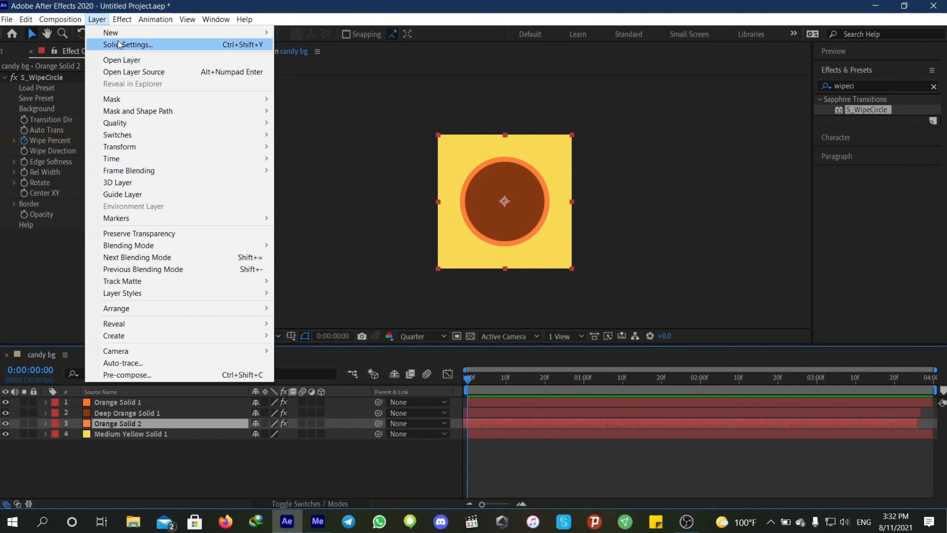
{"action": "left_click", "coordinate": [119, 45]}
{"action": "left_click", "coordinate": [688, 313]}
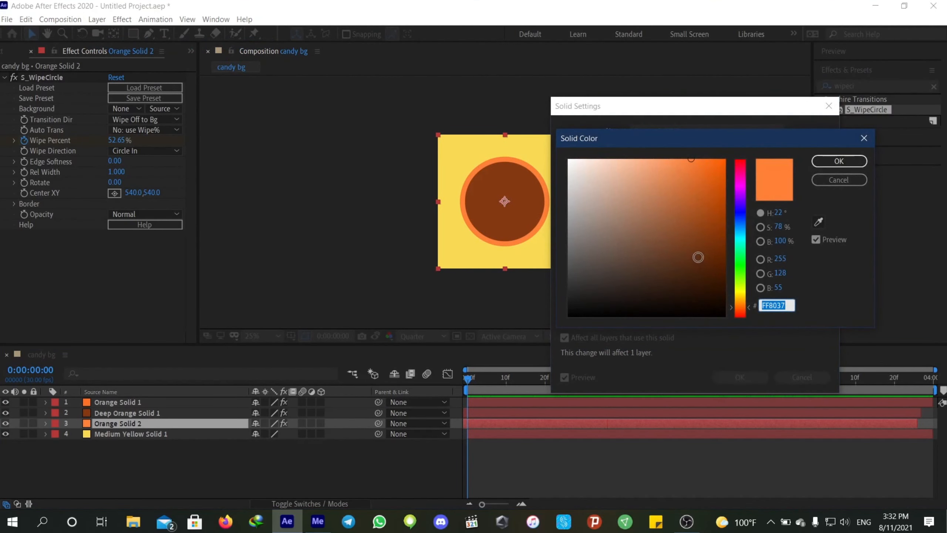
{"action": "left_click", "coordinate": [738, 301]}
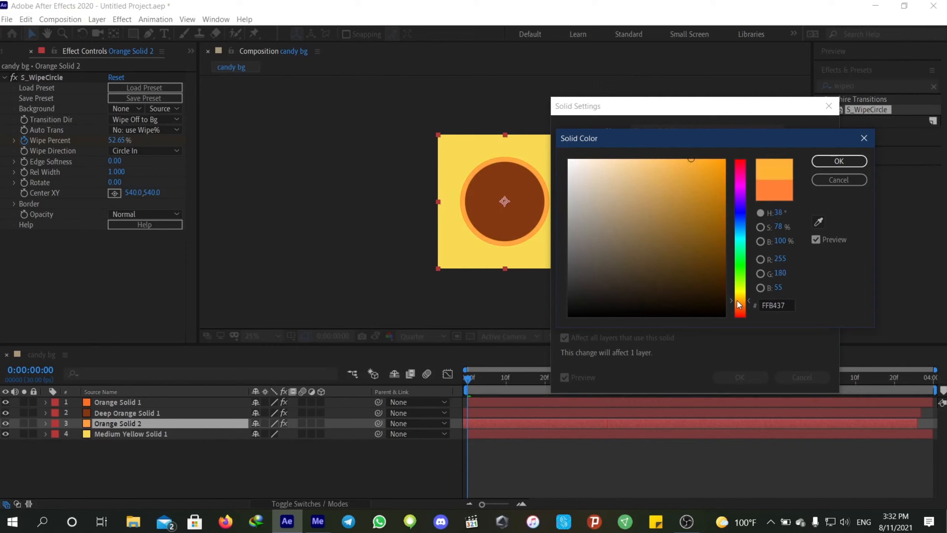
{"action": "left_click", "coordinate": [637, 255]}
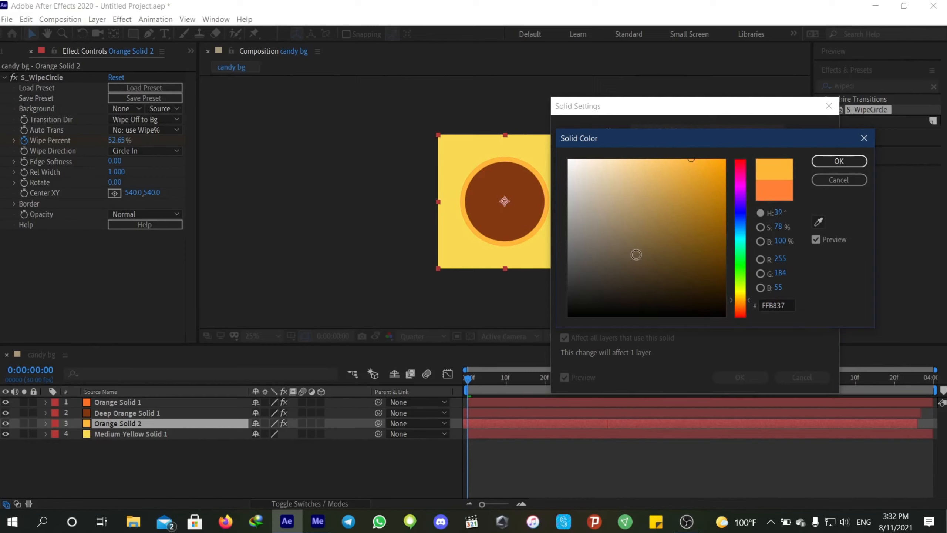
{"action": "left_click", "coordinate": [843, 162]}
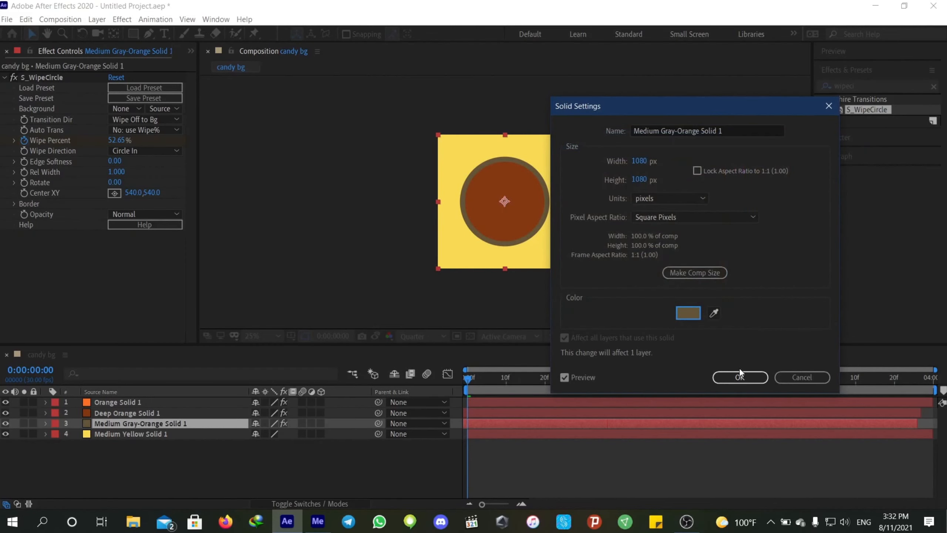
{"action": "left_click", "coordinate": [728, 383]}
{"action": "key", "text": "space"}
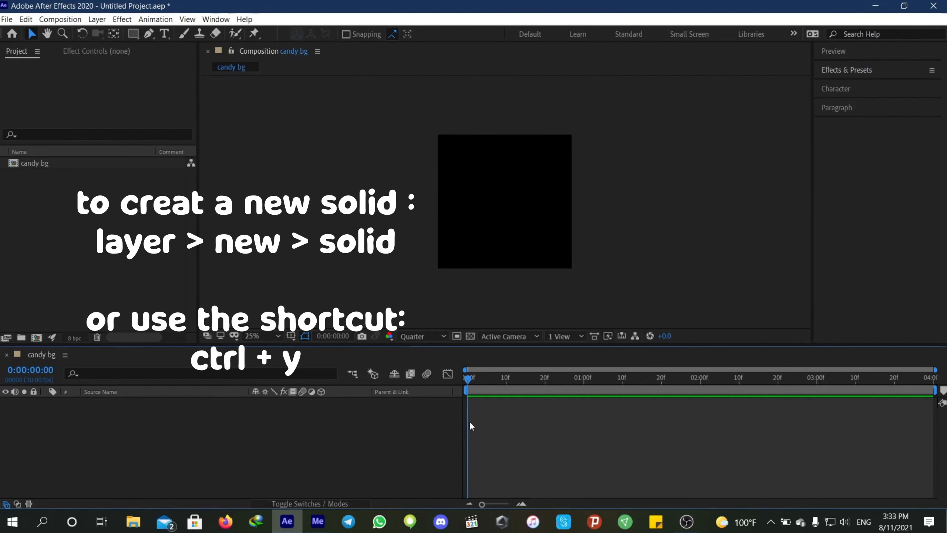
{"action": "right_click", "coordinate": [481, 293]}
{"action": "mouse_move", "coordinate": [522, 301]}
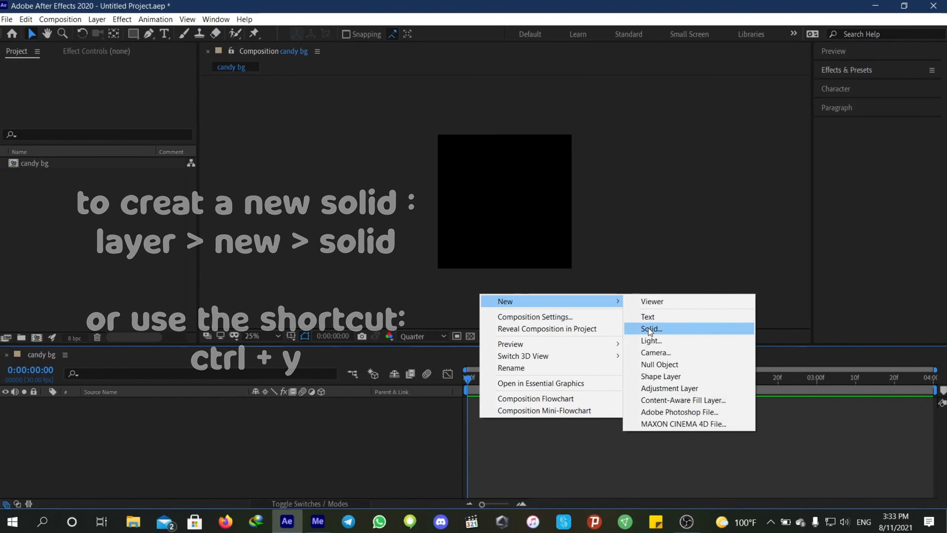
{"action": "left_click", "coordinate": [582, 444]}
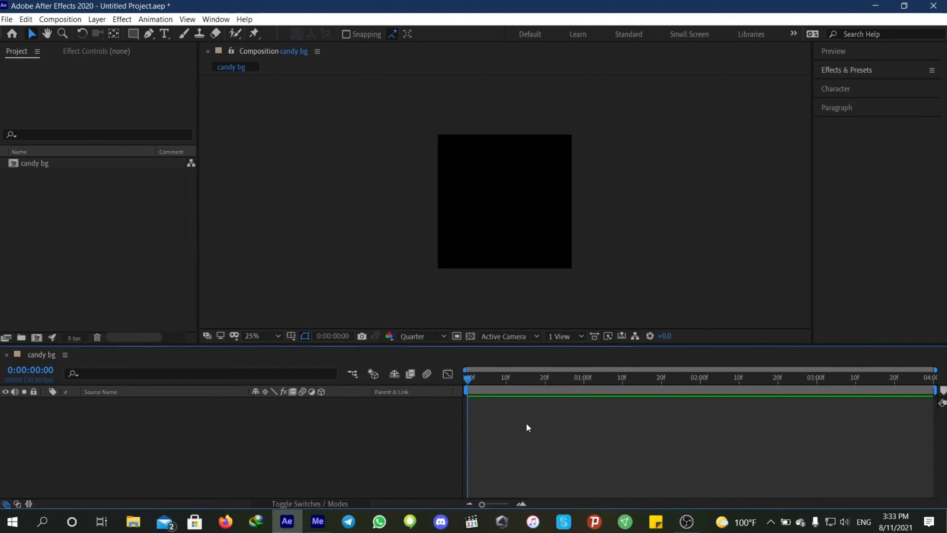
- Create a 1080 x 1080 px solid layer in magenta C800FF in the empty candy bg composition
{"action": "right_click", "coordinate": [503, 425]}
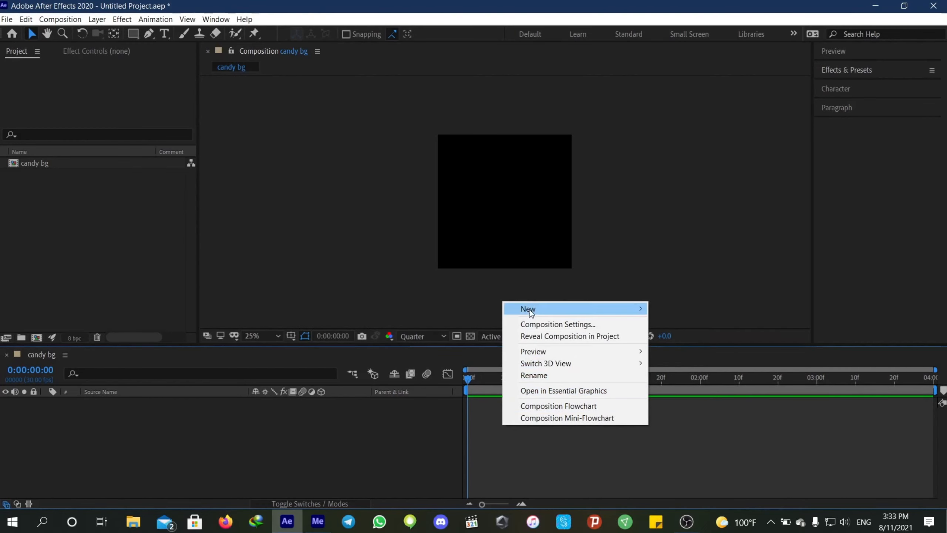
{"action": "mouse_move", "coordinate": [531, 311]}
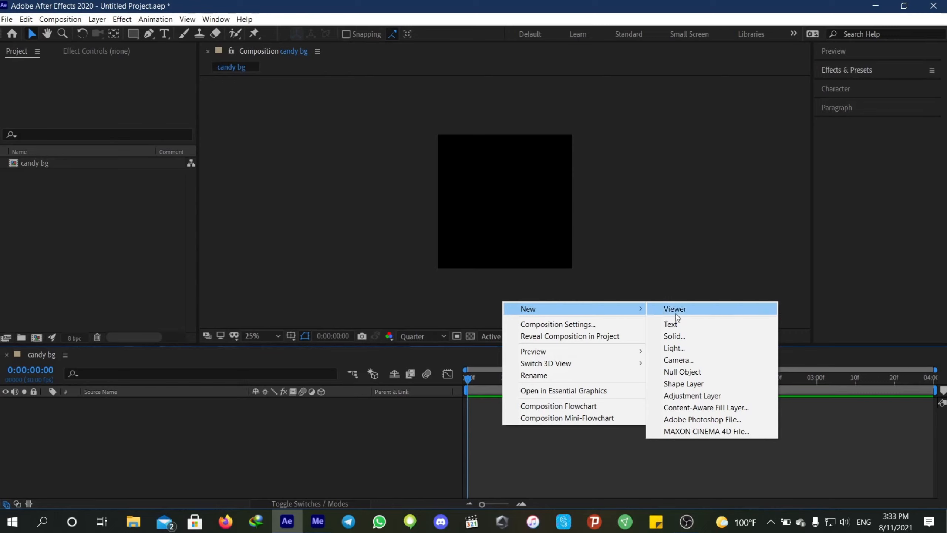
{"action": "left_click", "coordinate": [707, 337]}
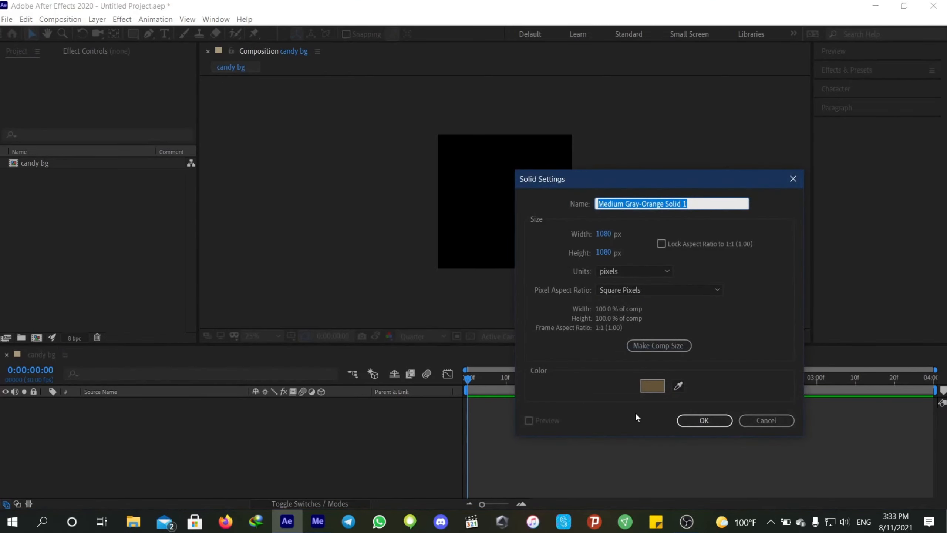
{"action": "left_click", "coordinate": [654, 387]}
{"action": "mouse_move", "coordinate": [752, 288]}
{"action": "left_mouse_down"}
{"action": "mouse_move", "coordinate": [722, 251]}
{"action": "mouse_move", "coordinate": [704, 257]}
{"action": "mouse_move", "coordinate": [672, 183]}
{"action": "mouse_move", "coordinate": [725, 159]}
{"action": "mouse_move", "coordinate": [742, 191]}
{"action": "left_mouse_up"}
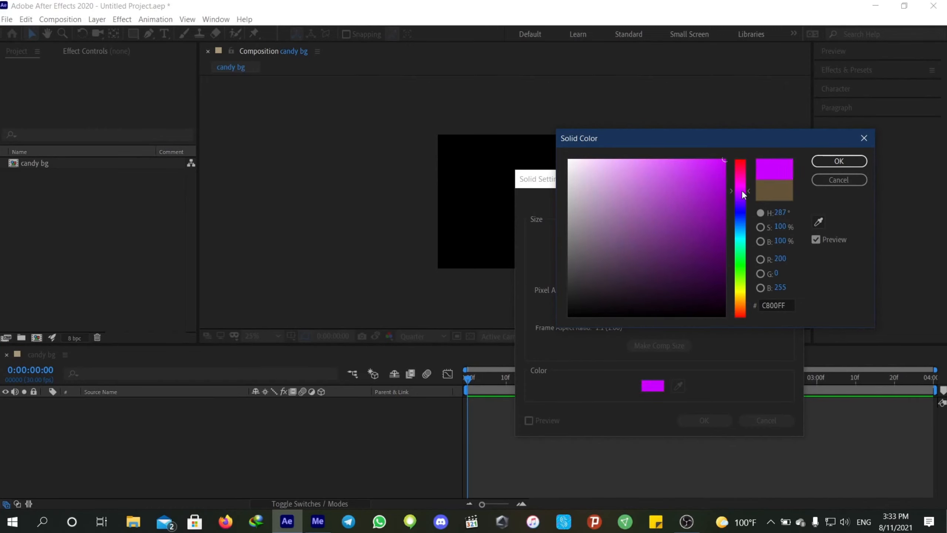
{"action": "left_click", "coordinate": [839, 162]}
{"action": "left_click", "coordinate": [702, 421]}
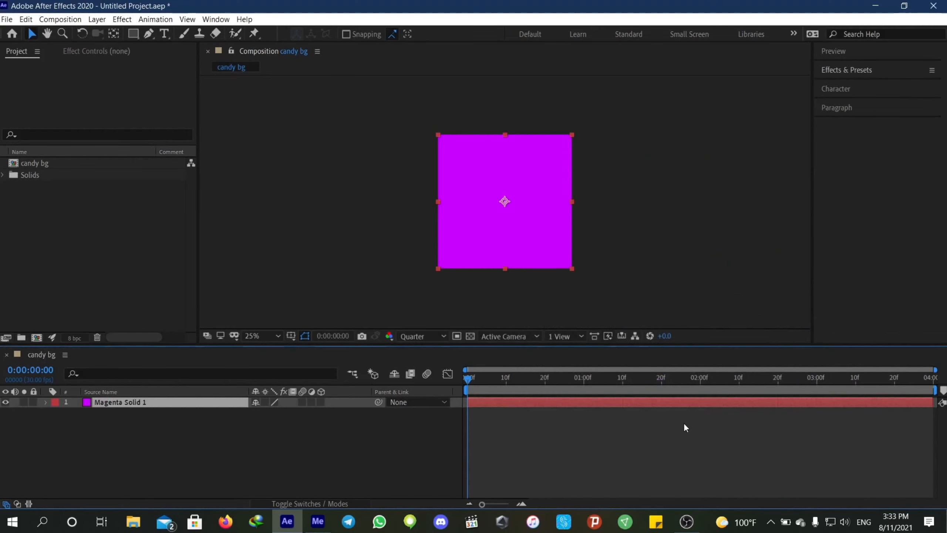
{"action": "left_click", "coordinate": [499, 428]}
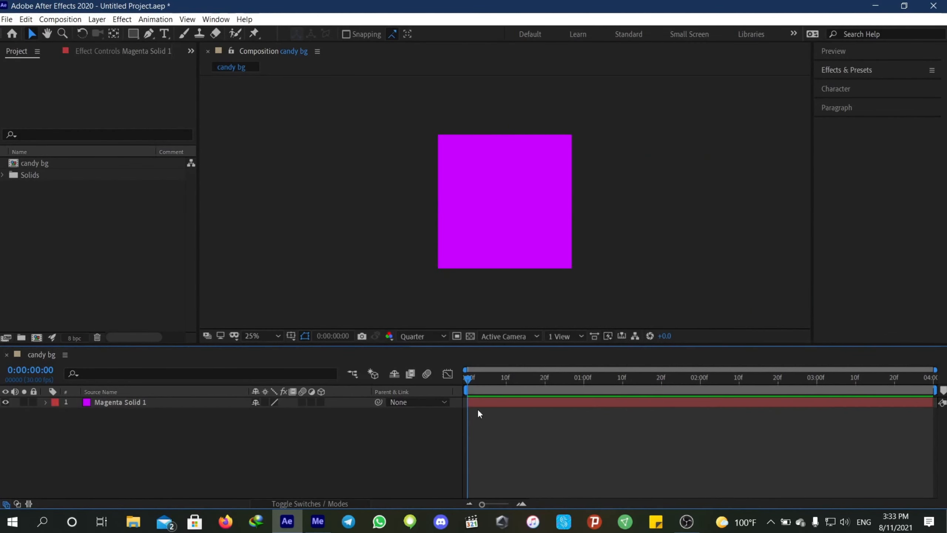
- Add a second 1080 x 1080 px solid layer in pink FF009C above the magenta one
{"action": "left_click", "coordinate": [101, 24]}
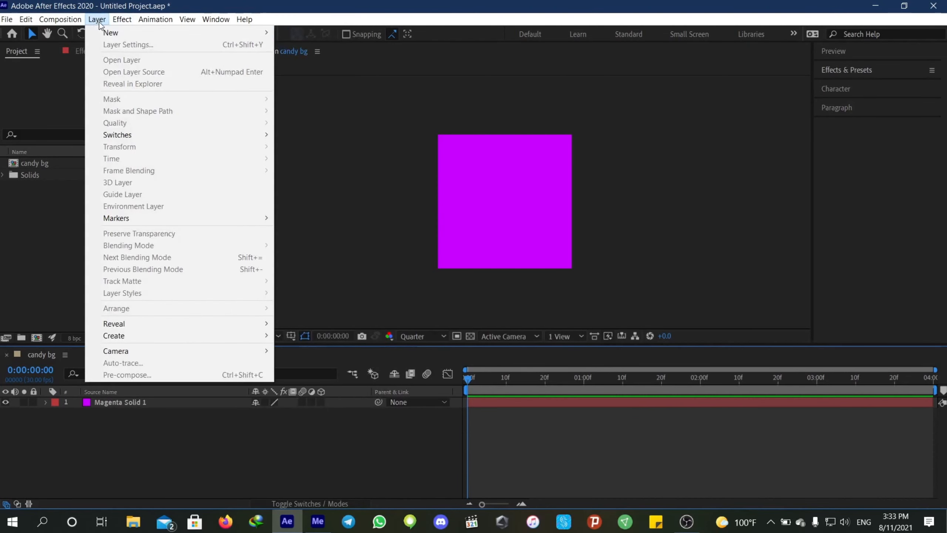
{"action": "mouse_move", "coordinate": [186, 32]}
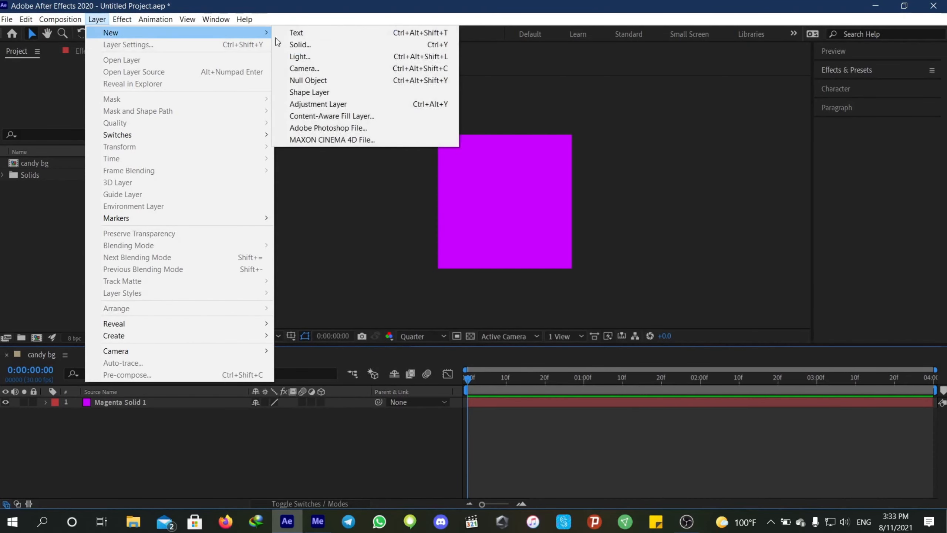
{"action": "left_click", "coordinate": [327, 48]}
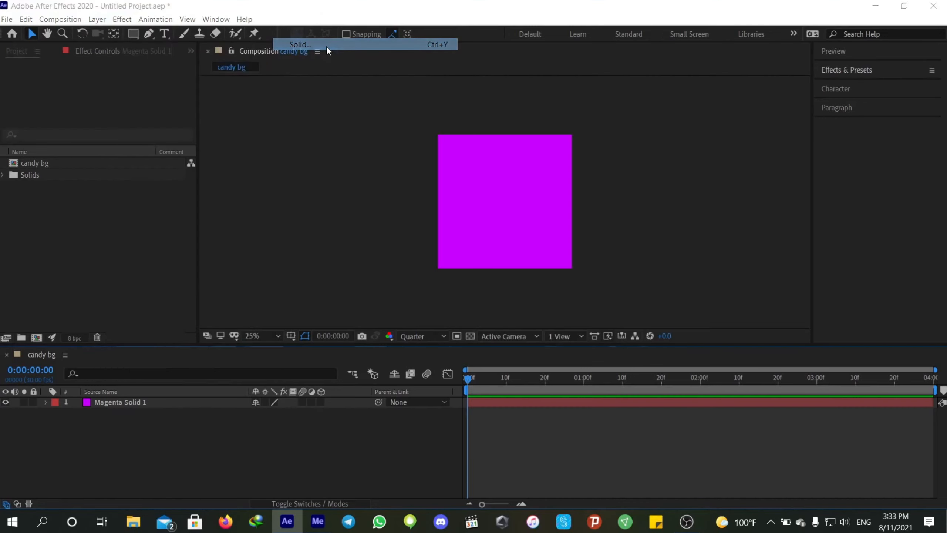
{"action": "left_click", "coordinate": [653, 386]}
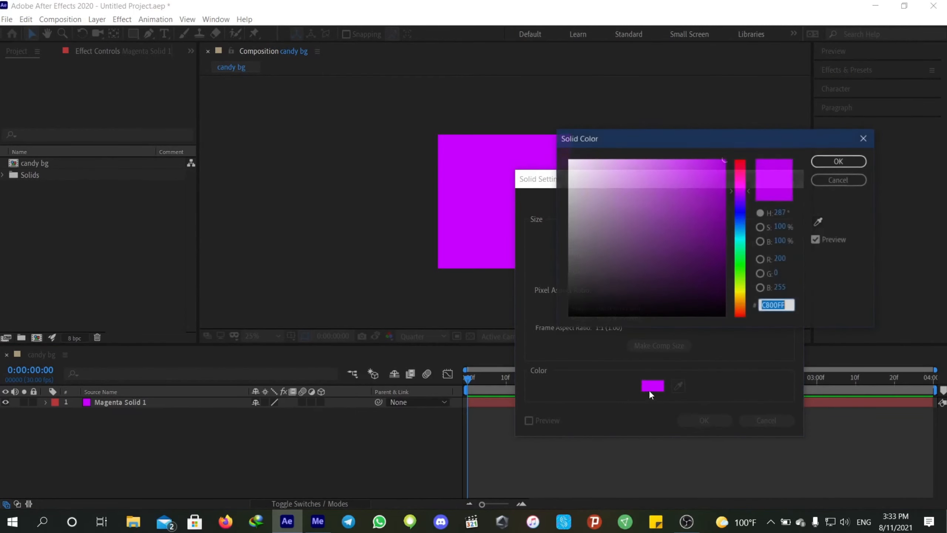
{"action": "mouse_move", "coordinate": [697, 300]}
{"action": "left_mouse_down"}
{"action": "mouse_move", "coordinate": [740, 223]}
{"action": "mouse_move", "coordinate": [742, 175]}
{"action": "mouse_move", "coordinate": [714, 184]}
{"action": "mouse_move", "coordinate": [725, 159]}
{"action": "left_mouse_up"}
{"action": "left_click", "coordinate": [838, 160]}
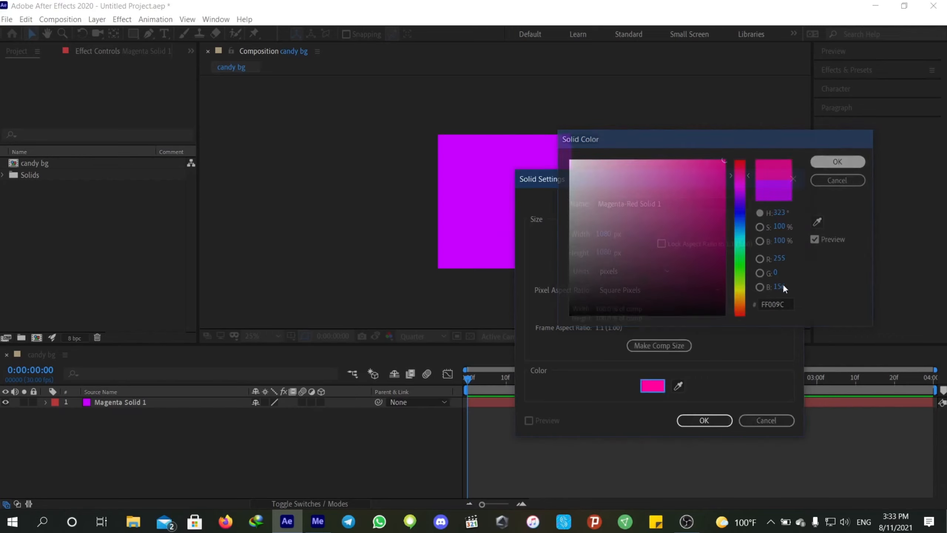
{"action": "left_click", "coordinate": [706, 425]}
{"action": "left_click", "coordinate": [488, 438]}
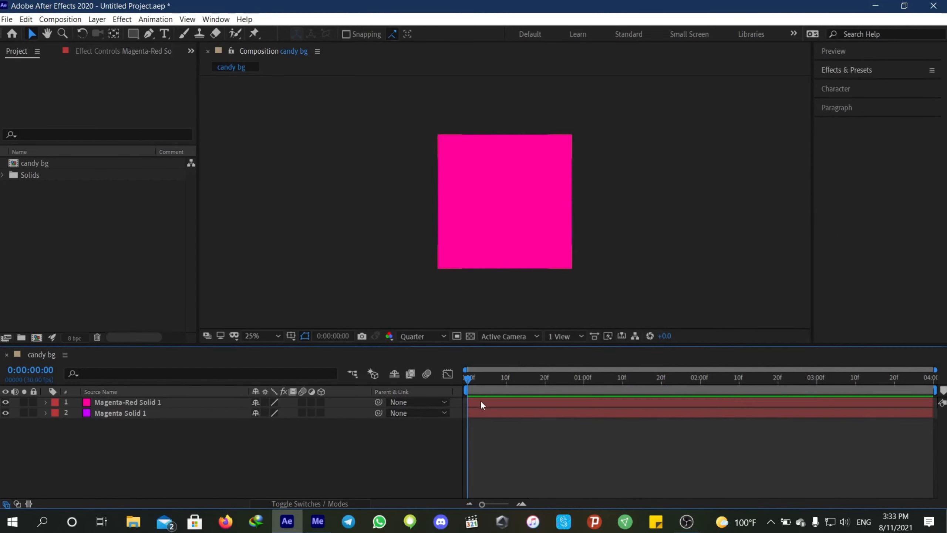
- Find the Sapphire S_WipeStripes transition and apply it to the pink Magenta-Red solid layer
{"action": "left_click", "coordinate": [480, 399]}
{"action": "left_click", "coordinate": [839, 71]}
{"action": "left_click", "coordinate": [839, 85]}
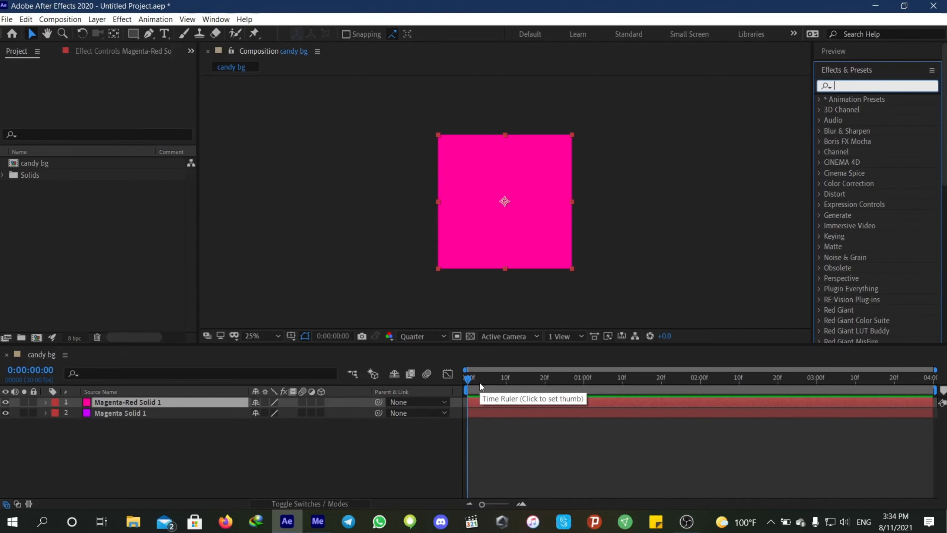
{"action": "type", "text": "wip"}
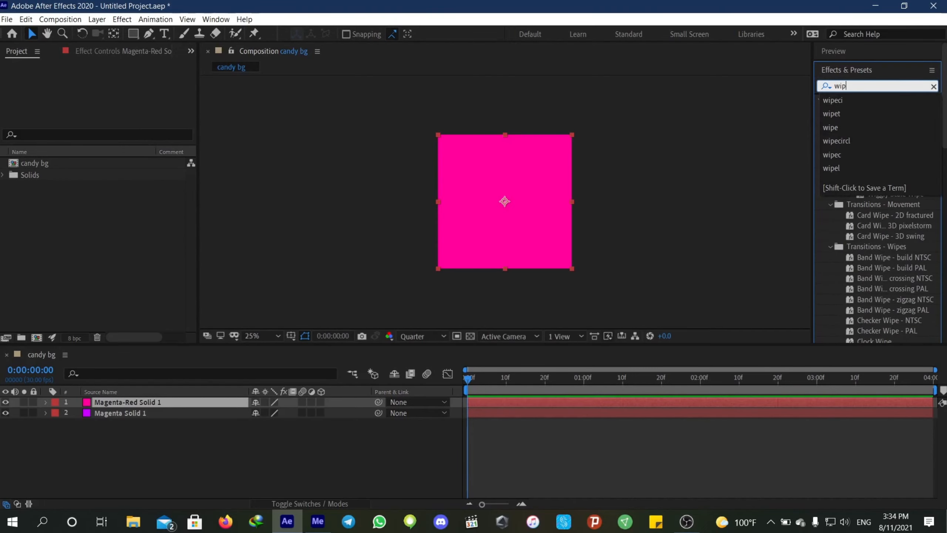
{"action": "type", "text": "estrip"}
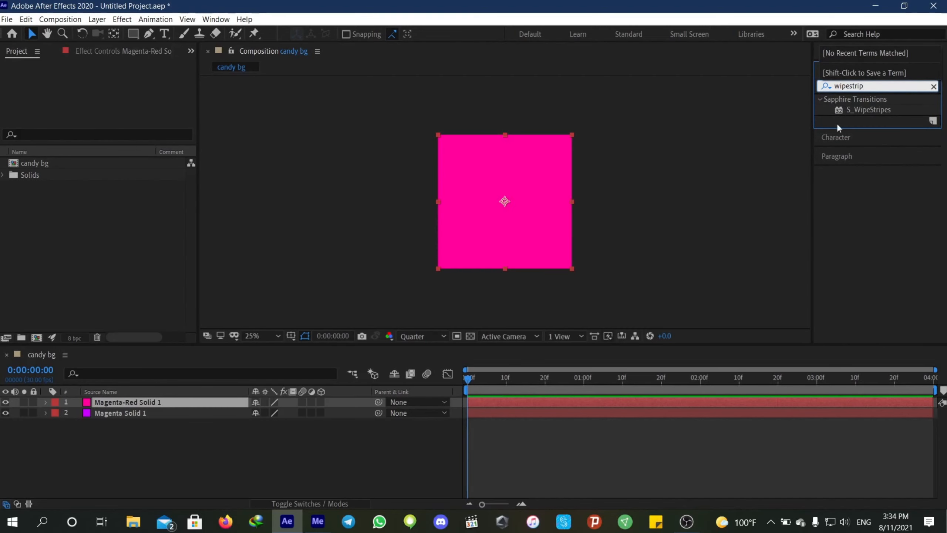
{"action": "double_click", "coordinate": [859, 111]}
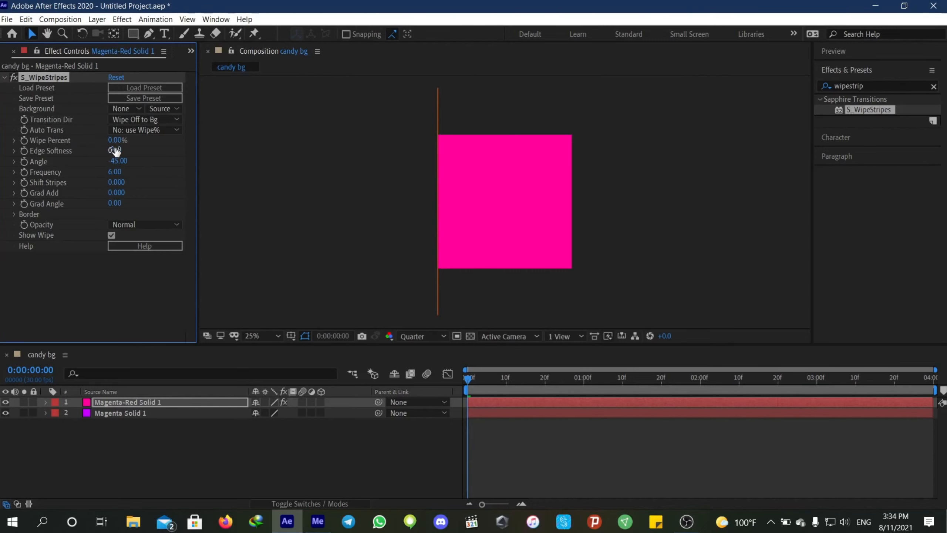
- Keyframe the stripe wipe's Wipe Percent from 100% at the first frame to 0% at 0:00:02:01
{"action": "left_click_drag", "start_coordinate": [112, 141], "coordinate": [170, 139]}
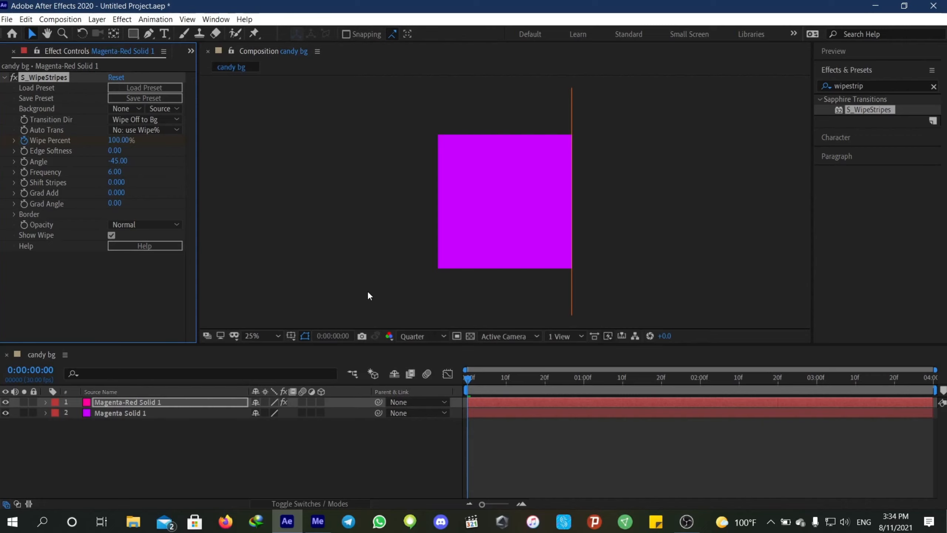
{"action": "key", "text": "u"}
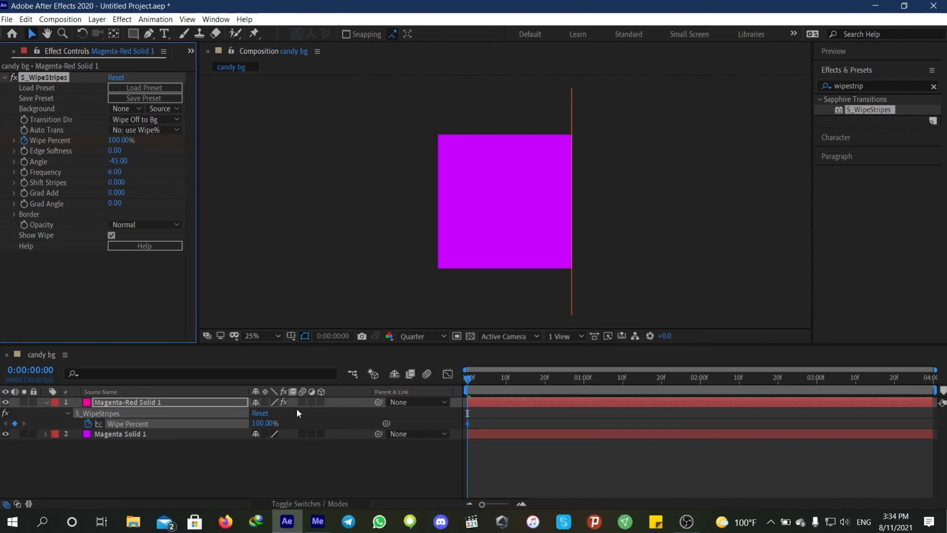
{"action": "left_click", "coordinate": [471, 379]}
{"action": "key", "text": "space"}
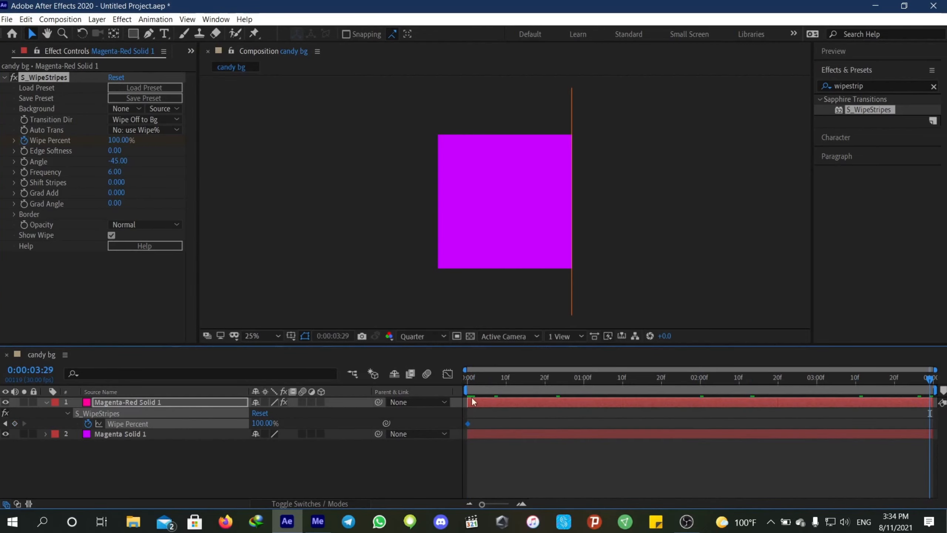
{"action": "left_click_drag", "start_coordinate": [268, 425], "coordinate": [275, 425]}
{"action": "key", "text": "Delete"}
{"action": "left_click_drag", "start_coordinate": [930, 380], "coordinate": [704, 407]}
{"action": "left_click_drag", "start_coordinate": [266, 424], "coordinate": [147, 435]}
{"action": "left_click_drag", "start_coordinate": [703, 384], "coordinate": [433, 402]}
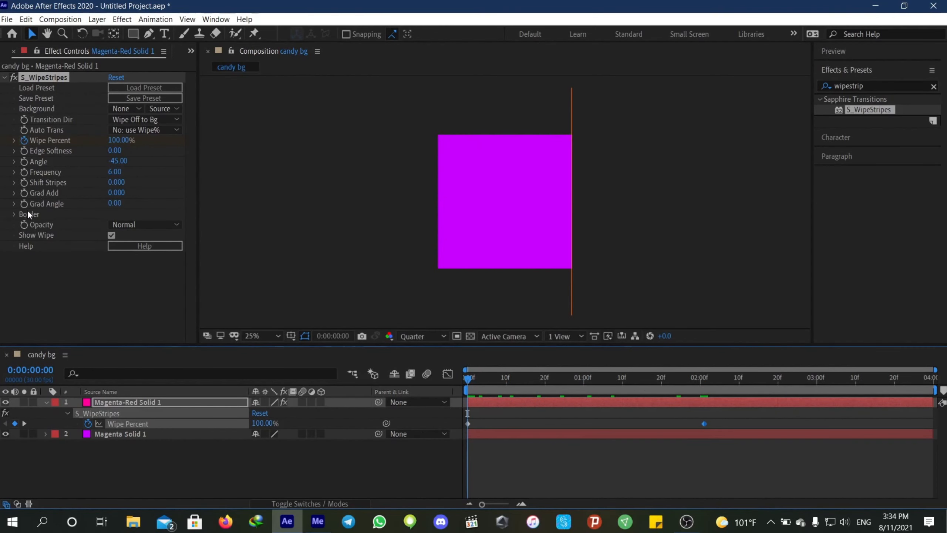
- Keyframe the stripe wipe's Angle at -45 on the first frame and a higher angle at 0:00:02:01, and preview the animation
{"action": "left_click", "coordinate": [24, 164]}
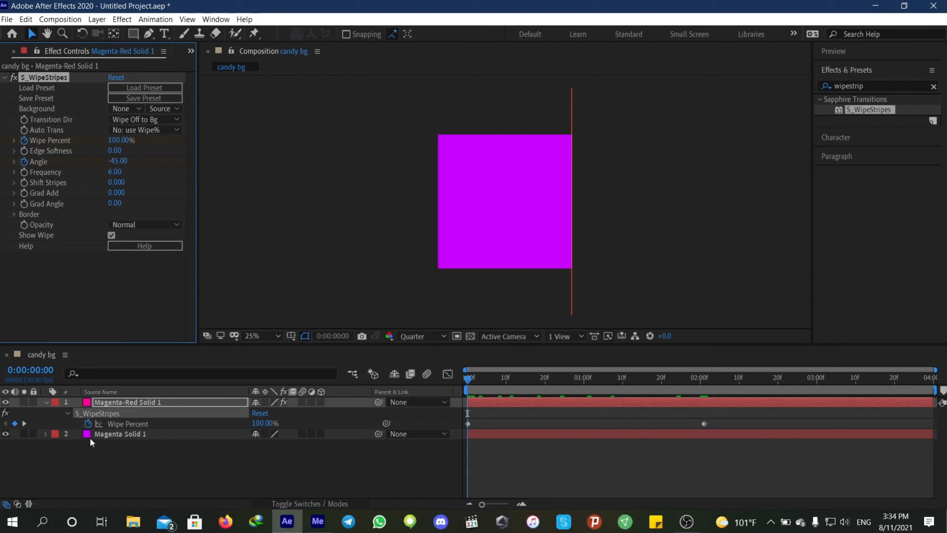
{"action": "left_click", "coordinate": [67, 414]}
{"action": "left_click", "coordinate": [67, 413]}
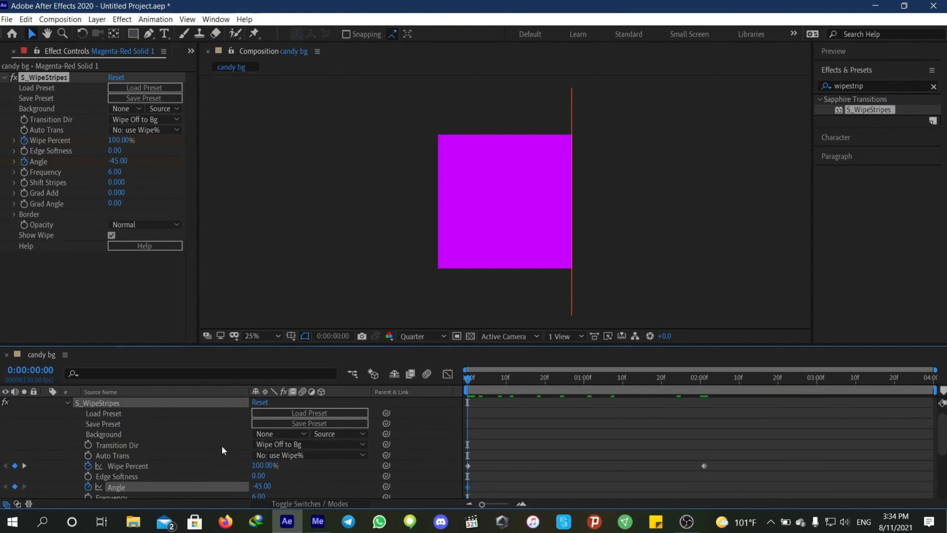
{"action": "left_click_drag", "start_coordinate": [478, 376], "coordinate": [707, 405]}
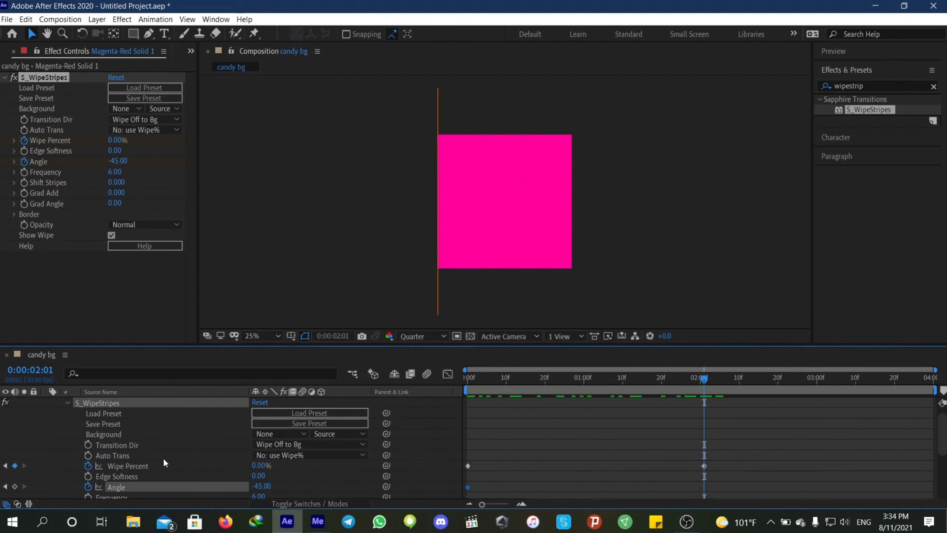
{"action": "scroll", "coordinate": [92, 486], "scroll_direction": "down", "scroll_amount": 3}
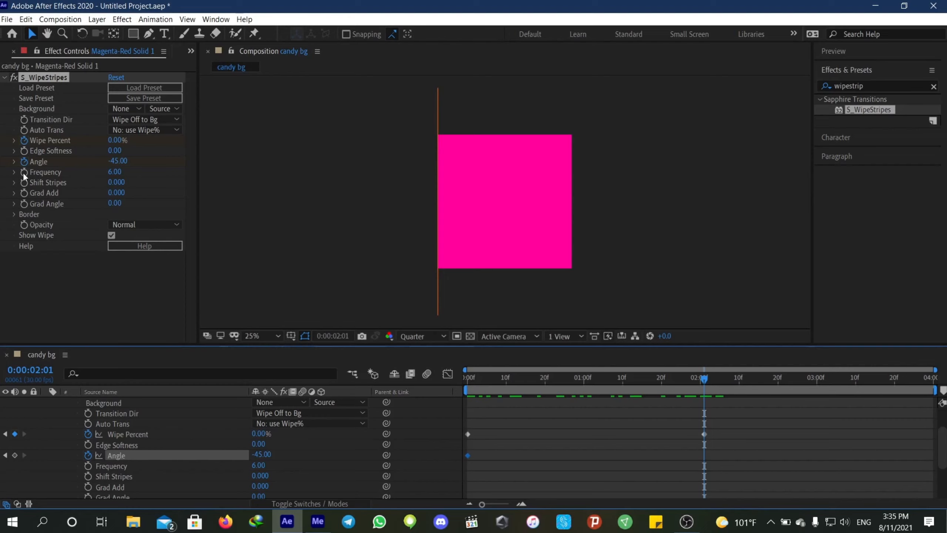
{"action": "left_click_drag", "start_coordinate": [263, 456], "coordinate": [308, 455]}
{"action": "left_click_drag", "start_coordinate": [711, 387], "coordinate": [370, 428]}
{"action": "key", "text": "space"}
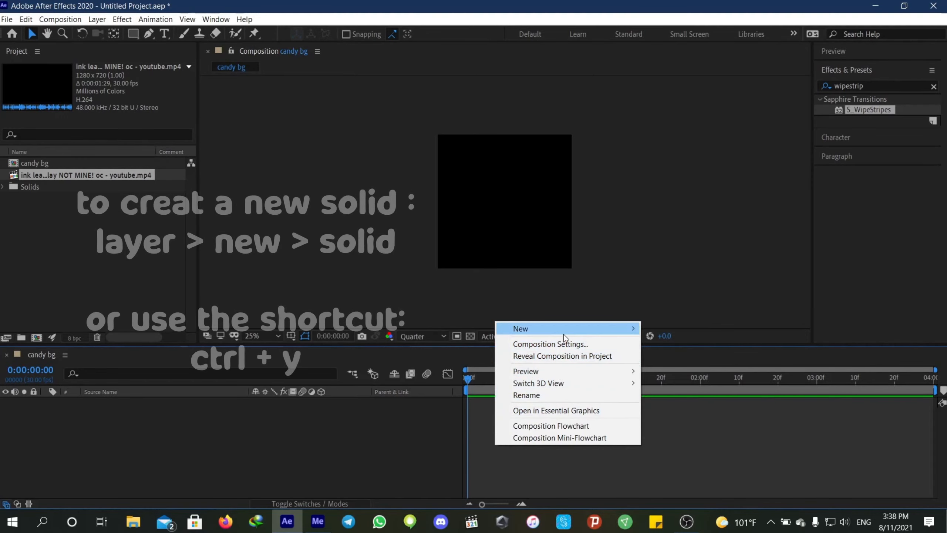
- Add a 1080 x 1080 px solid layer in deep lime green 379300 to the empty candy bg composition
{"action": "mouse_move", "coordinate": [564, 330]}
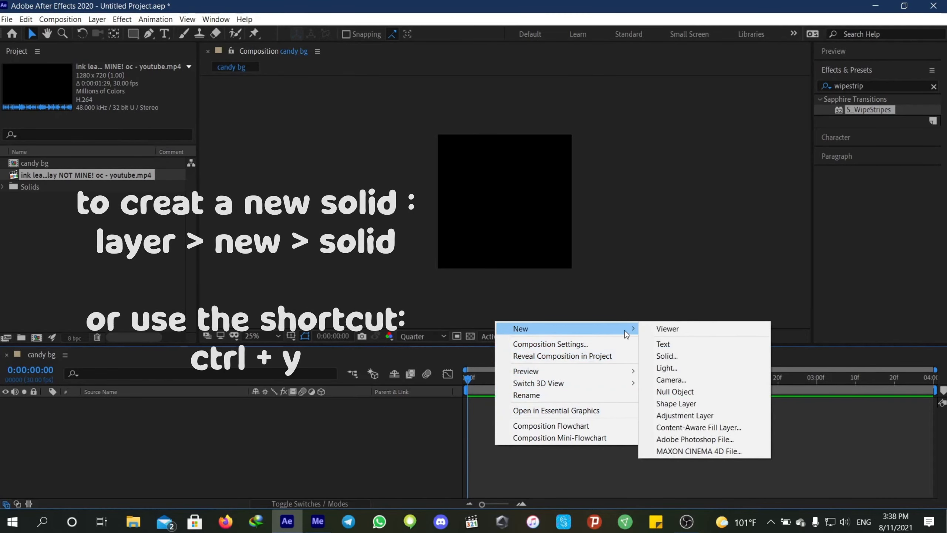
{"action": "left_click", "coordinate": [675, 356]}
{"action": "left_click", "coordinate": [653, 386]}
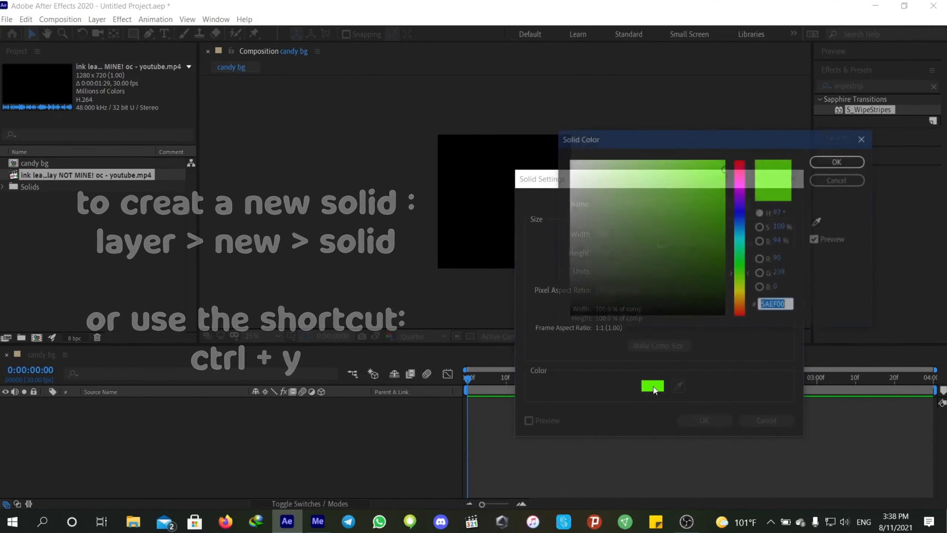
{"action": "left_click_drag", "start_coordinate": [706, 265], "coordinate": [769, 226]}
{"action": "left_click", "coordinate": [839, 161]}
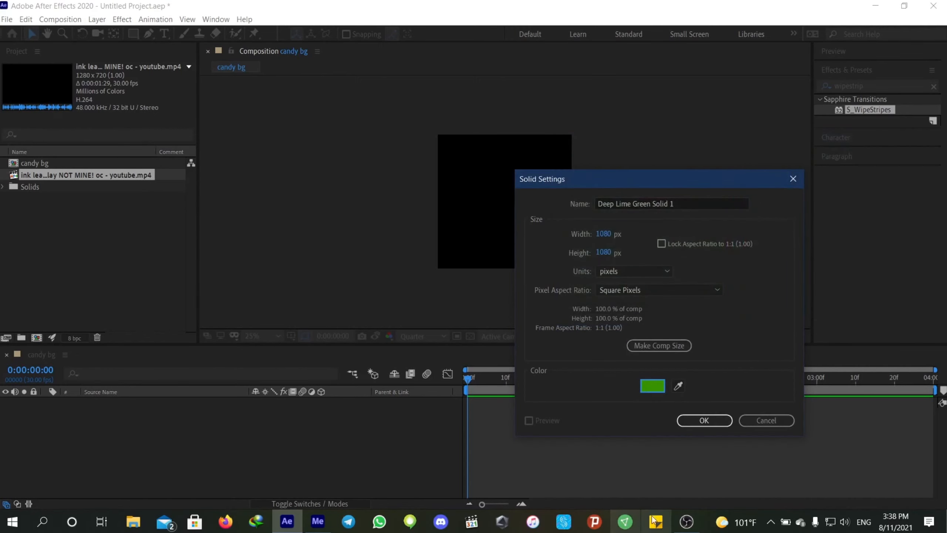
{"action": "left_click", "coordinate": [718, 419]}
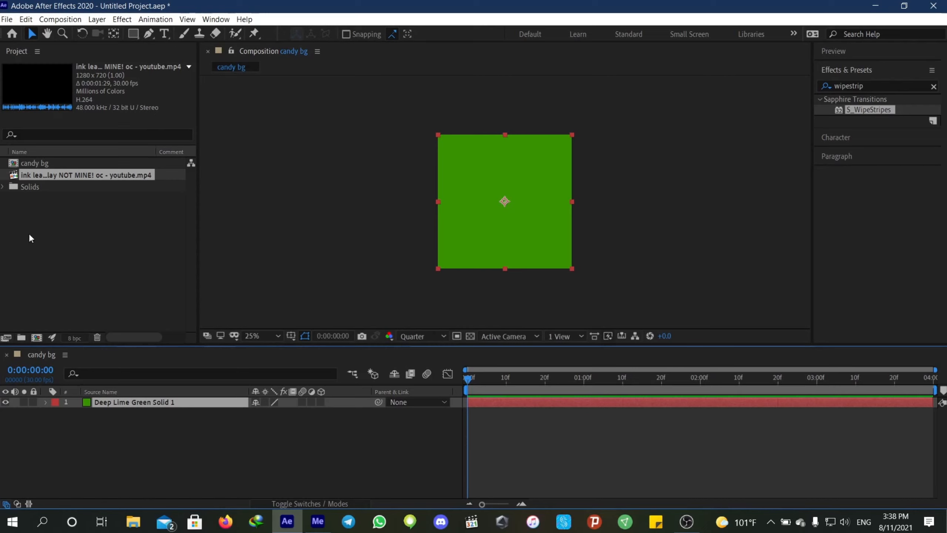
- Place the ink leak overlay video above the green solid and scale it to 160% so it covers the frame
{"action": "mouse_move", "coordinate": [63, 176]}
{"action": "left_mouse_down"}
{"action": "mouse_move", "coordinate": [115, 379]}
{"action": "mouse_move", "coordinate": [98, 404]}
{"action": "left_mouse_up"}
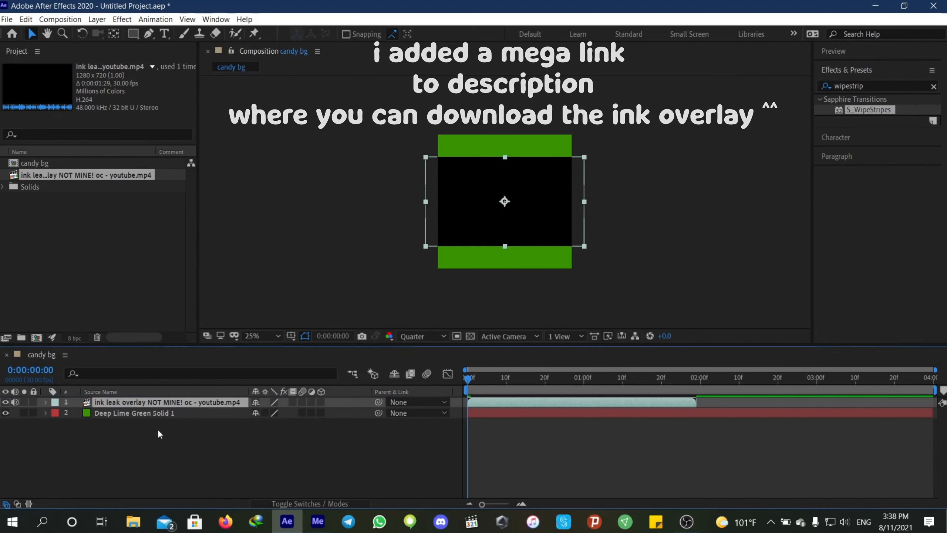
{"action": "key", "text": "s"}
{"action": "left_click_drag", "start_coordinate": [270, 412], "coordinate": [307, 409]}
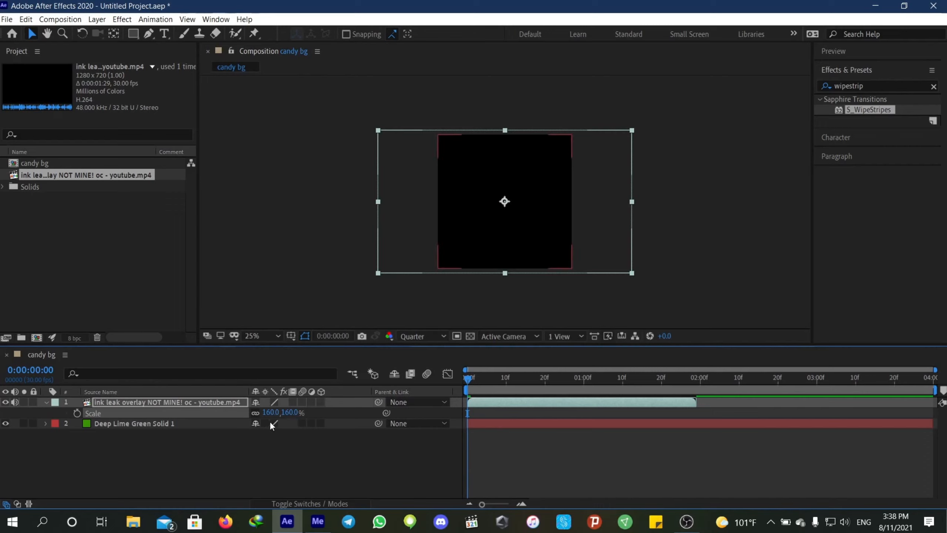
- Set the ink leak overlay's blending mode to Stencil Luma and preview the ink reveal from the first frame
{"action": "left_click", "coordinate": [475, 401]}
{"action": "left_click", "coordinate": [560, 377]}
{"action": "right_click", "coordinate": [547, 403]}
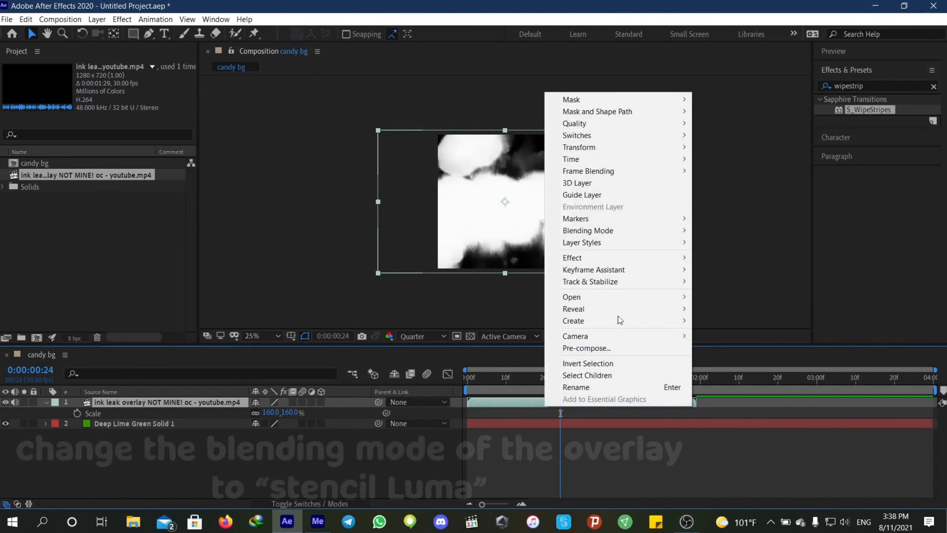
{"action": "mouse_move", "coordinate": [612, 230]}
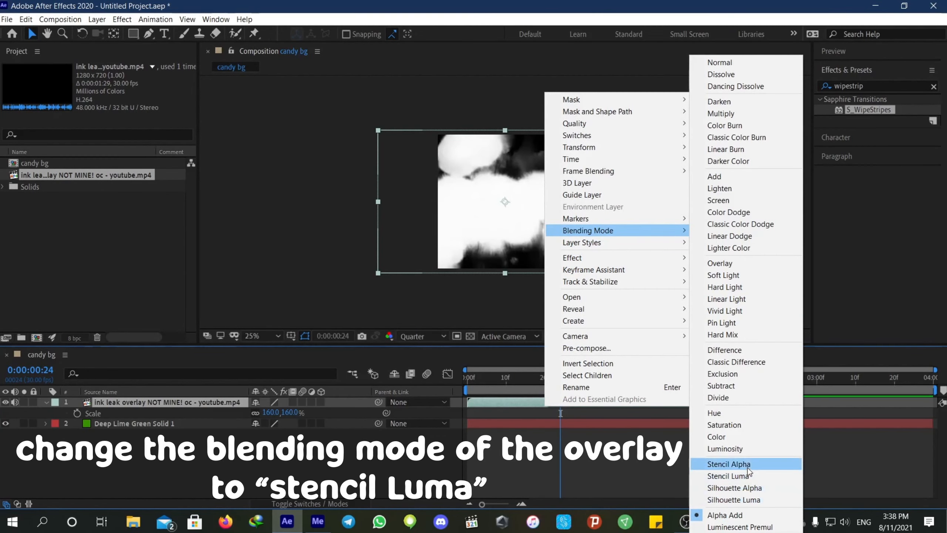
{"action": "left_click", "coordinate": [728, 475]}
{"action": "left_click_drag", "start_coordinate": [558, 384], "coordinate": [403, 394]}
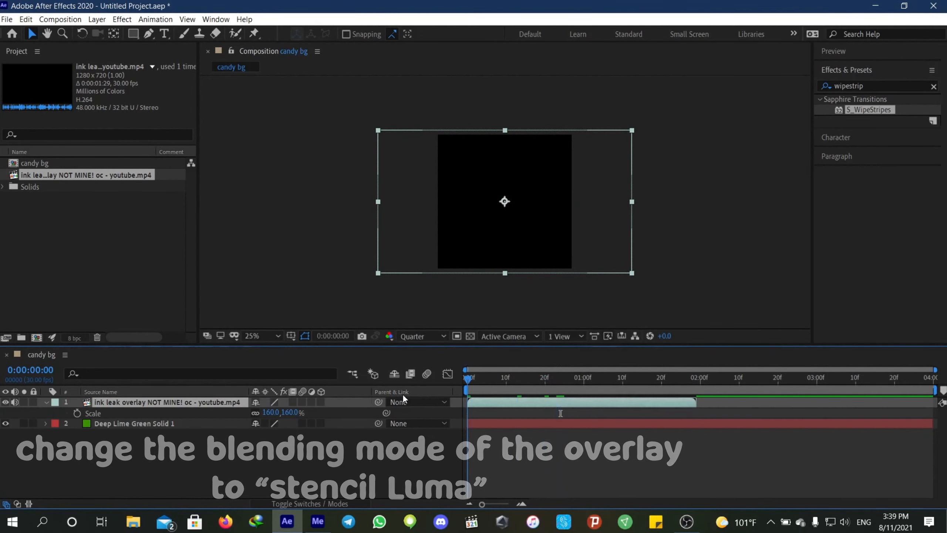
{"action": "key", "text": "space"}
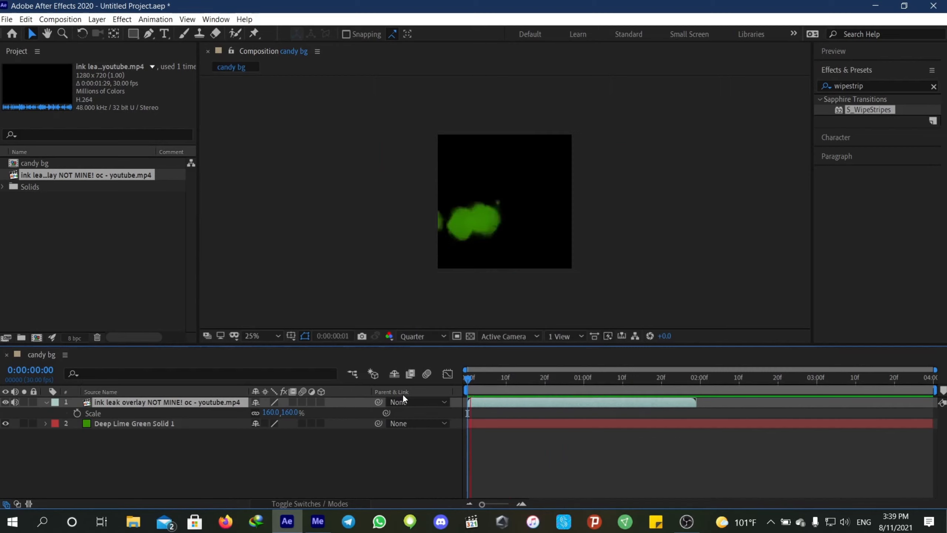
{"action": "key", "text": "space"}
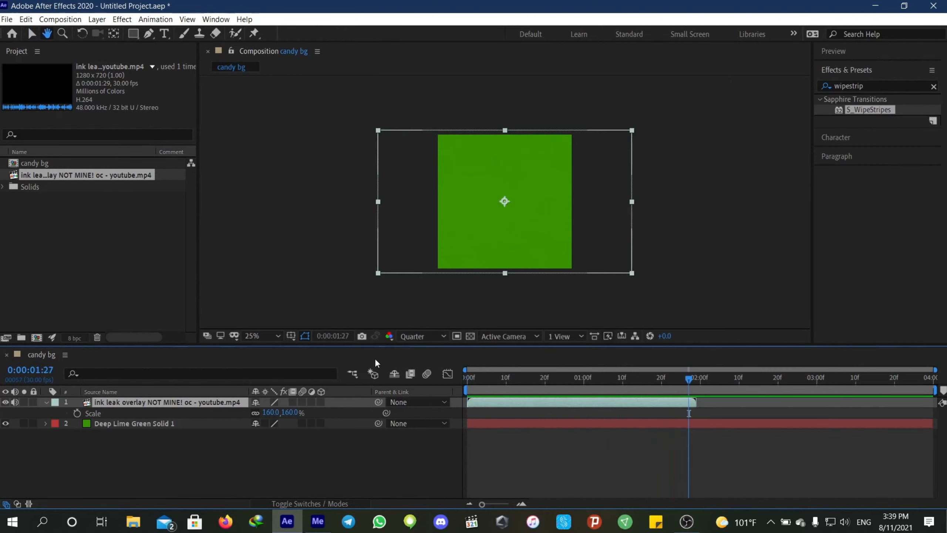
{"action": "left_click_drag", "start_coordinate": [693, 386], "coordinate": [462, 400]}
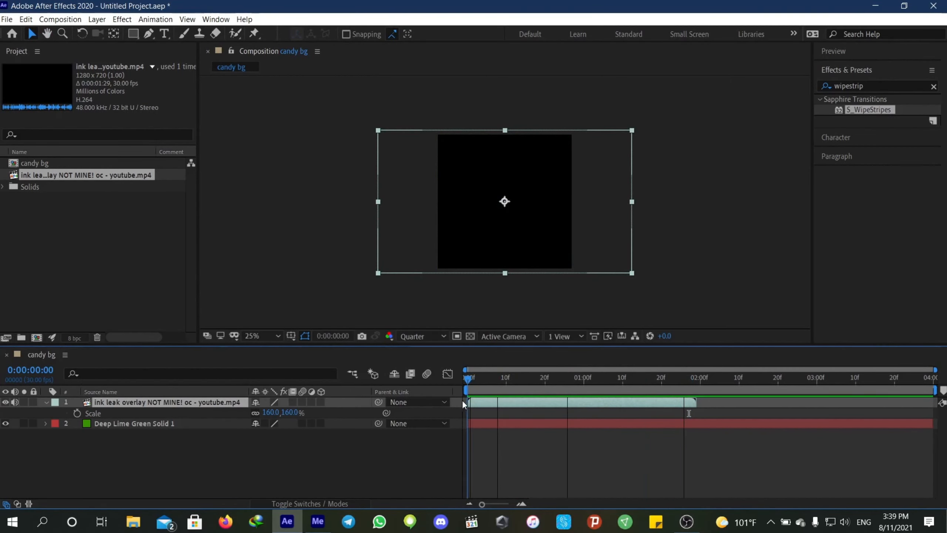
- Add a new solid layer in yellow FFF600 to the candy bg composition
{"action": "right_click", "coordinate": [502, 446]}
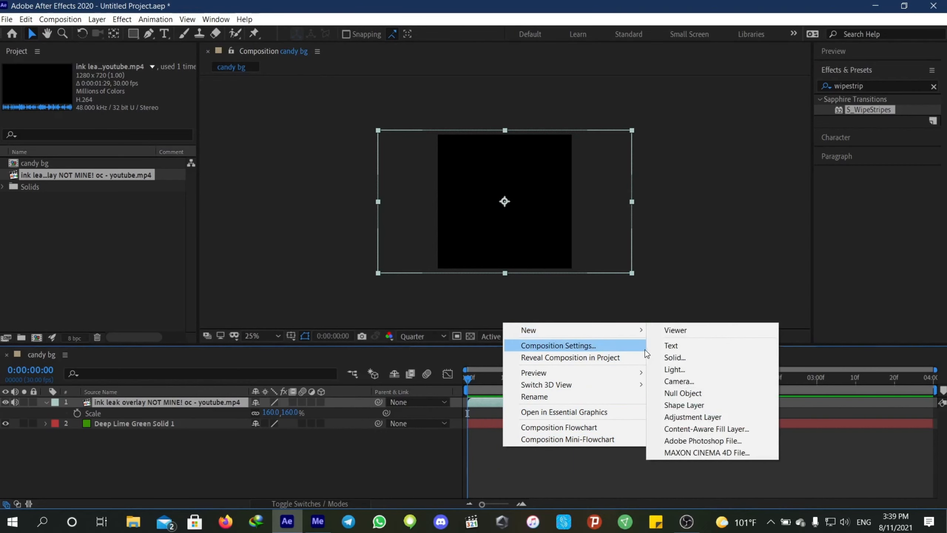
{"action": "mouse_move", "coordinate": [611, 334]}
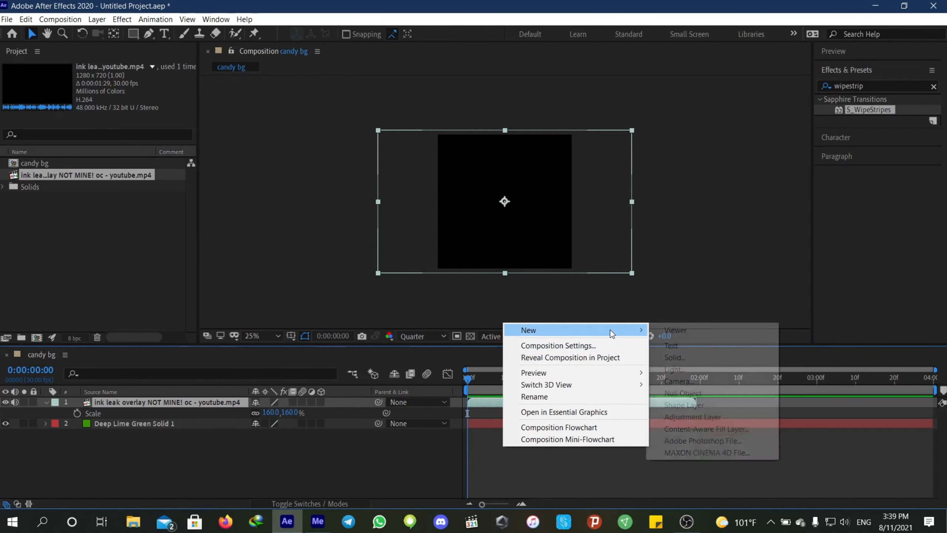
{"action": "left_click", "coordinate": [691, 358]}
{"action": "left_click", "coordinate": [652, 387]}
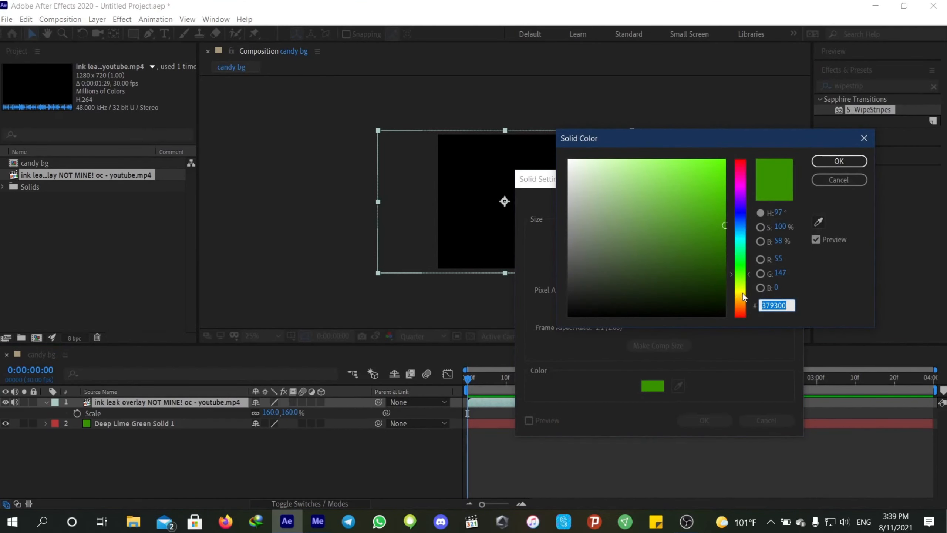
{"action": "type", "text": "FFF600"}
{"action": "key", "text": "Tab"}
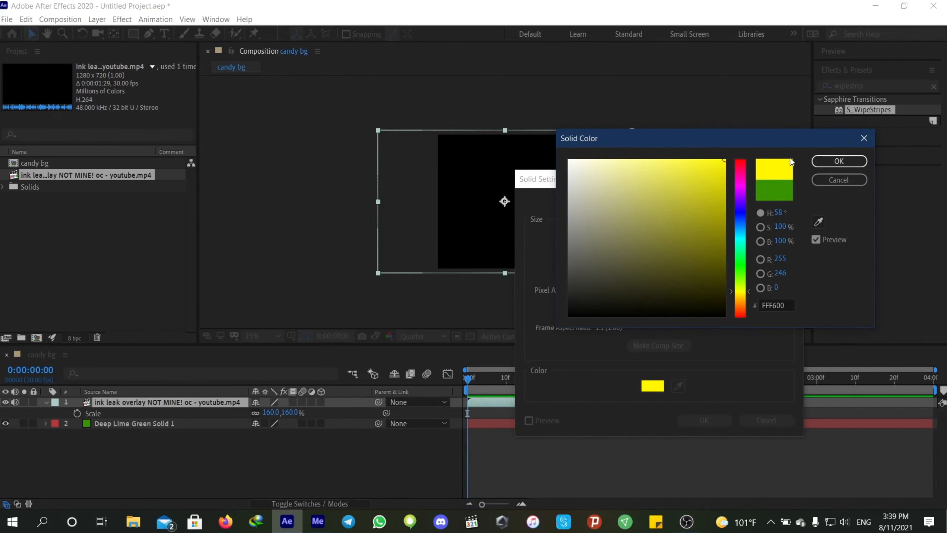
{"action": "left_click", "coordinate": [839, 161]}
{"action": "left_click", "coordinate": [695, 422]}
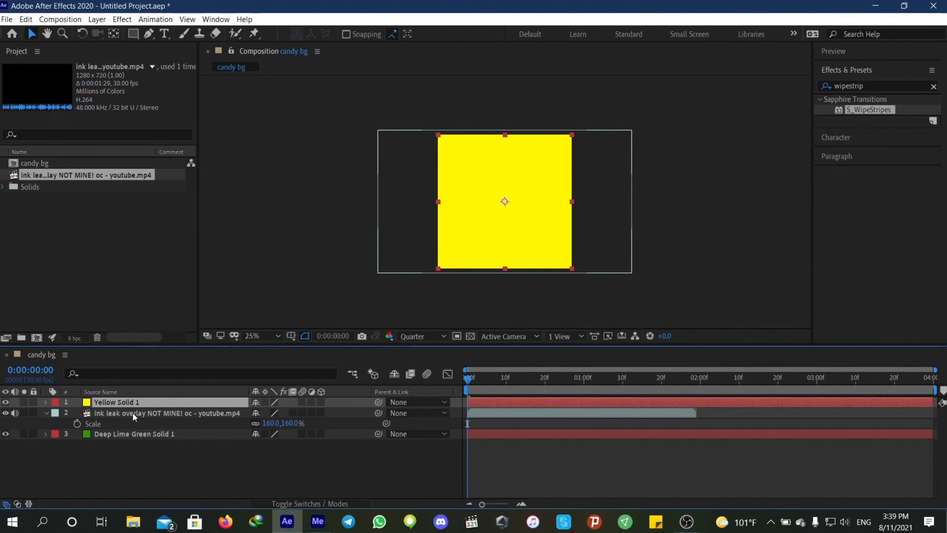
- Reorder the layers so the yellow solid lies beneath the ink overlay and the green solid, and preview the animation
{"action": "left_click_drag", "start_coordinate": [132, 412], "coordinate": [133, 444]}
{"action": "left_click", "coordinate": [469, 450]}
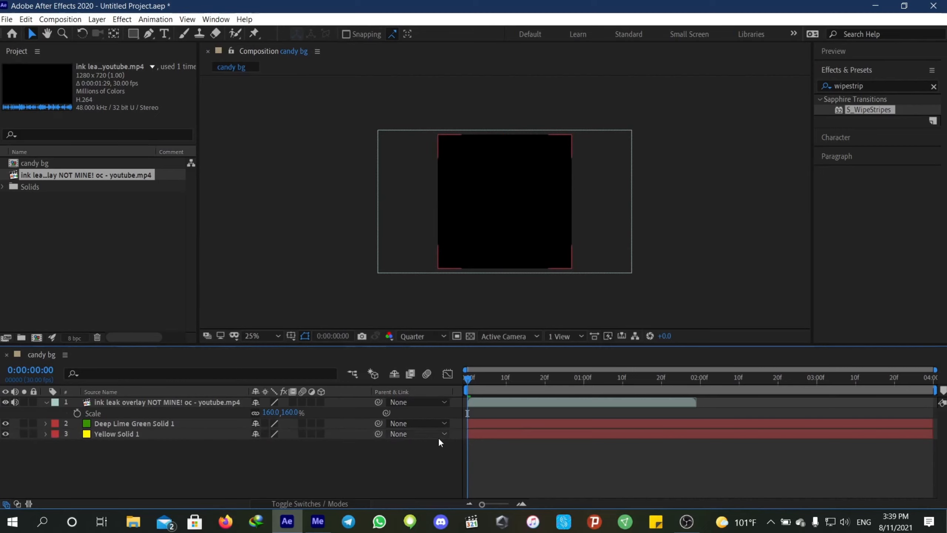
{"action": "key", "text": "space"}
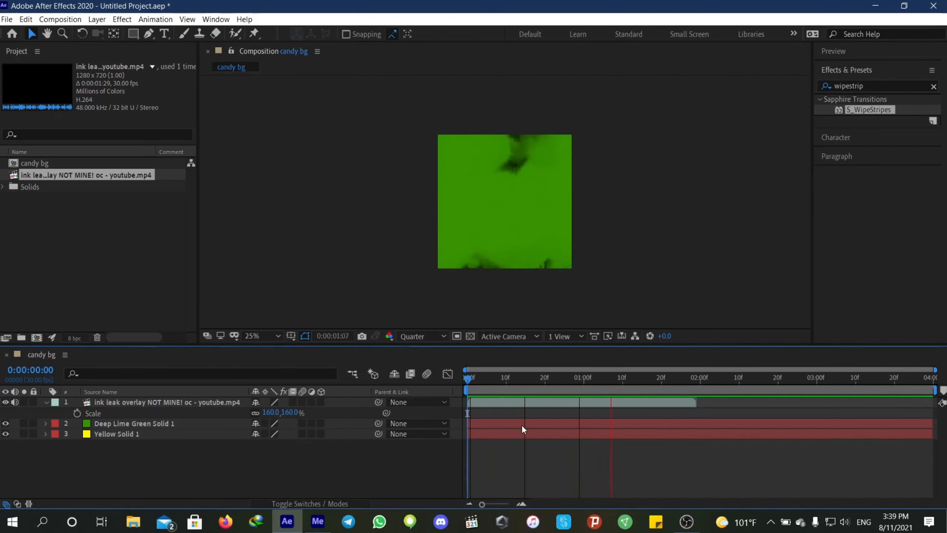
{"action": "key", "text": "space"}
- Pre-compose the ink overlay with the green solid, moving all attributes into the new composition, and preview the reveal over yellow
{"action": "left_click", "coordinate": [480, 421]}
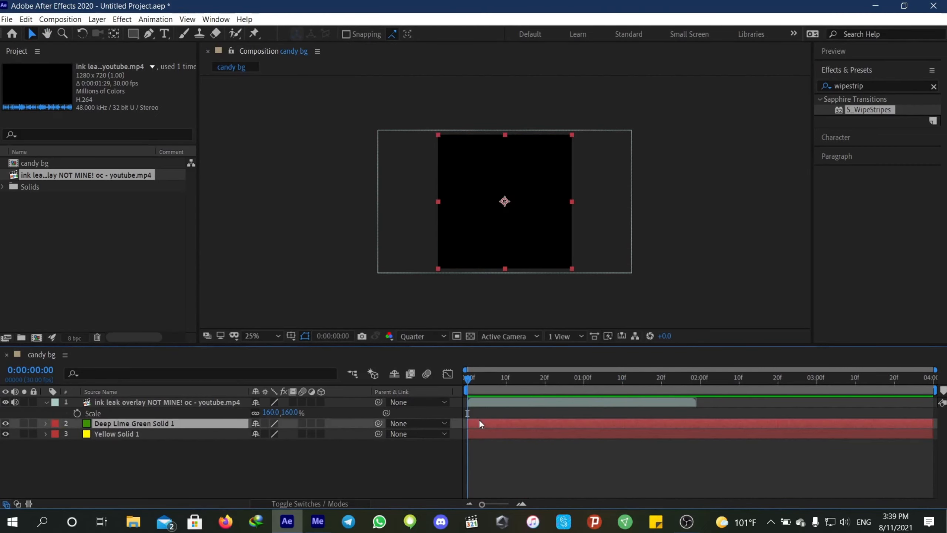
{"action": "left_click", "coordinate": [481, 403], "text": "shift"}
{"action": "key", "text": "ctrl+shift+c"}
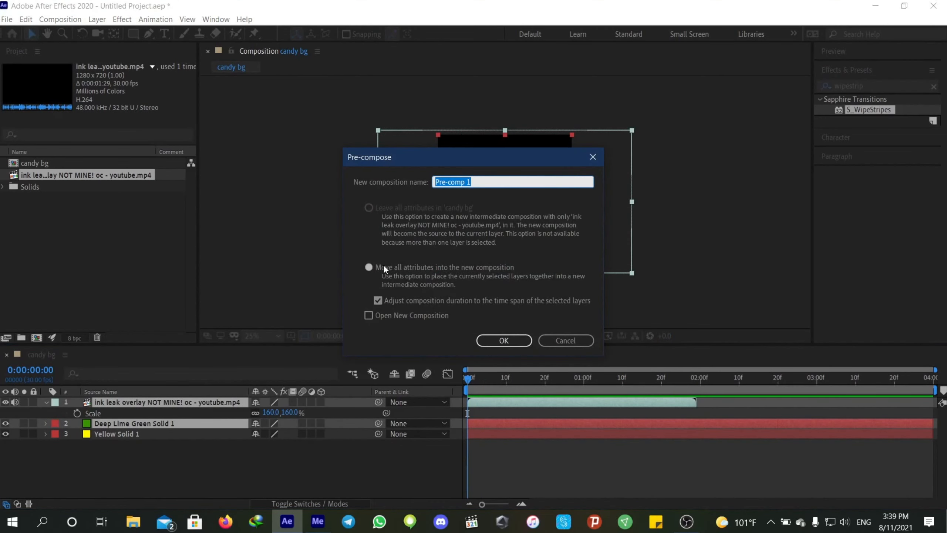
{"action": "left_click", "coordinate": [386, 265]}
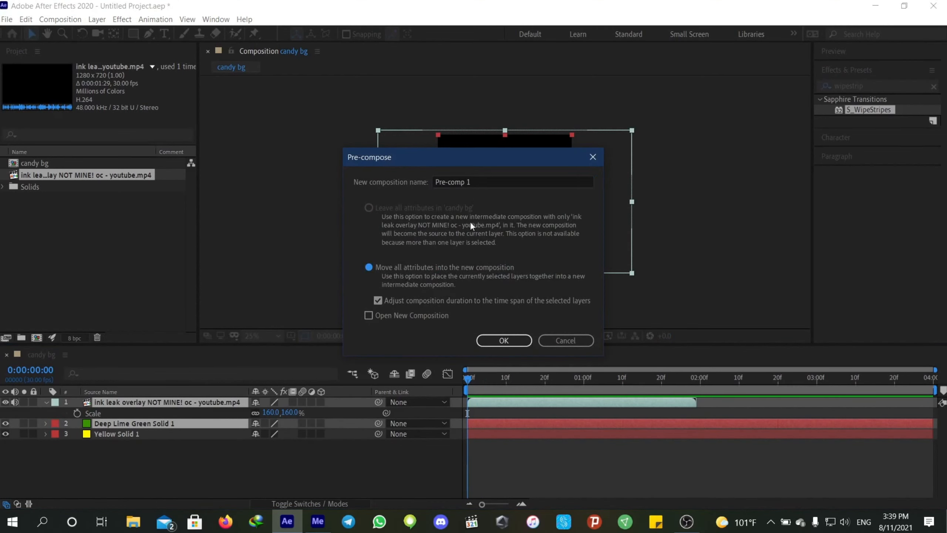
{"action": "left_click", "coordinate": [504, 340]}
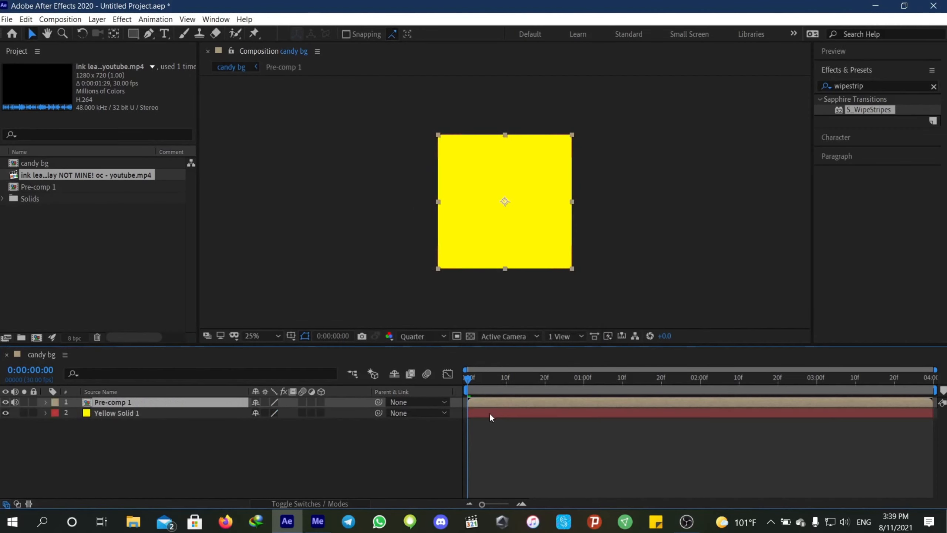
{"action": "key", "text": "space"}
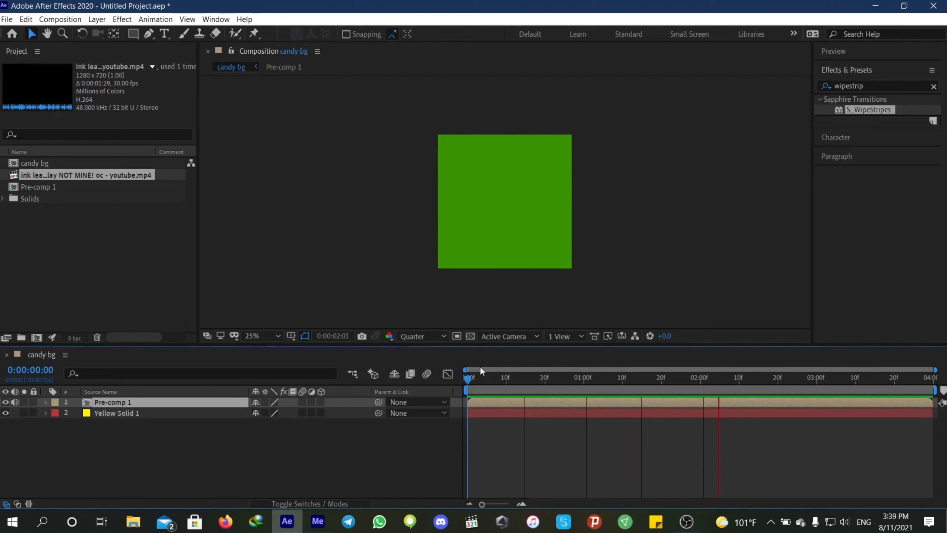
{"action": "key", "text": "space"}
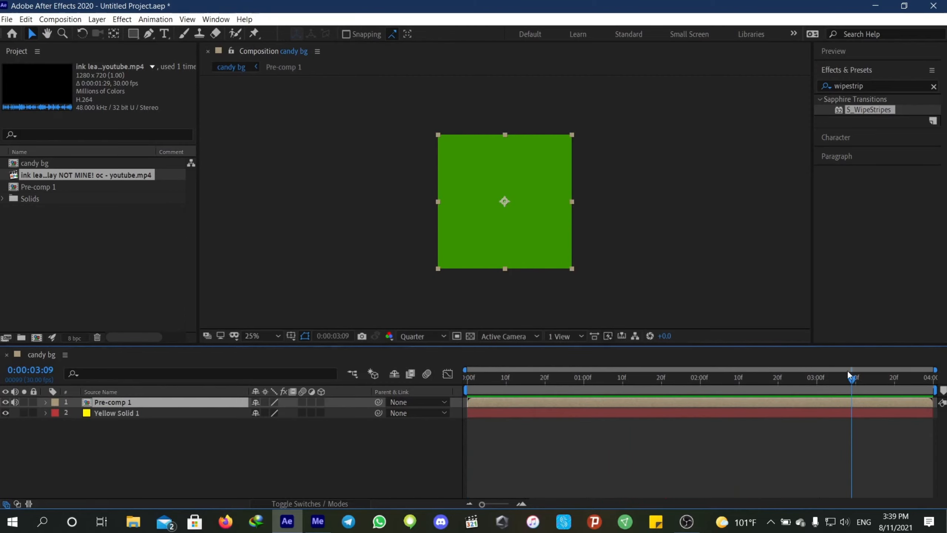
{"action": "key", "text": "Home"}
{"action": "key", "text": "space"}
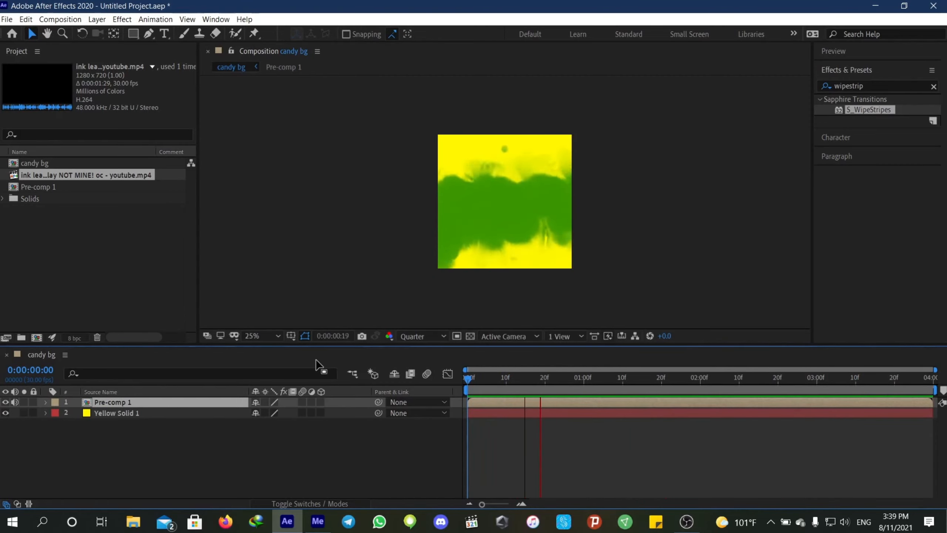
{"action": "key", "text": "space"}
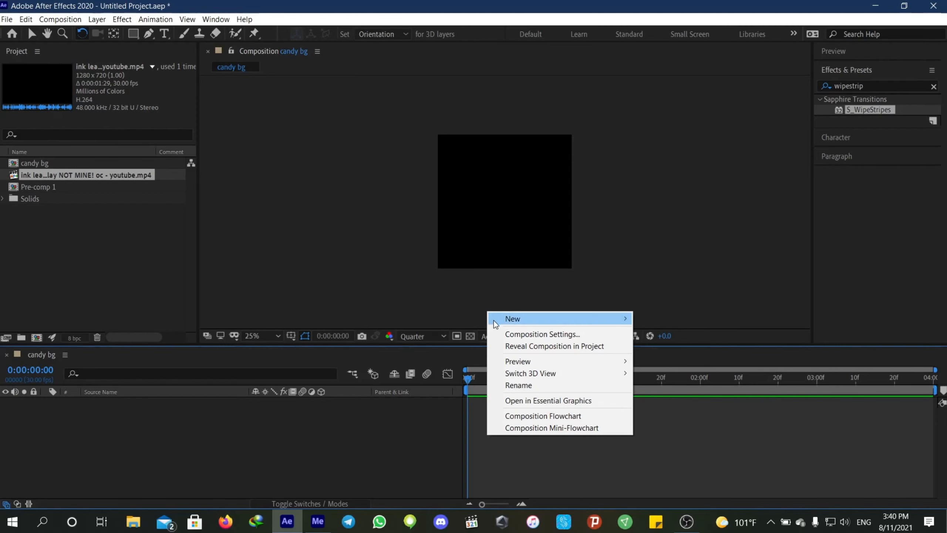
- Add a solid layer in cyan 00C3CA to the emptied candy bg composition and leave it deselected
{"action": "mouse_move", "coordinate": [498, 322]}
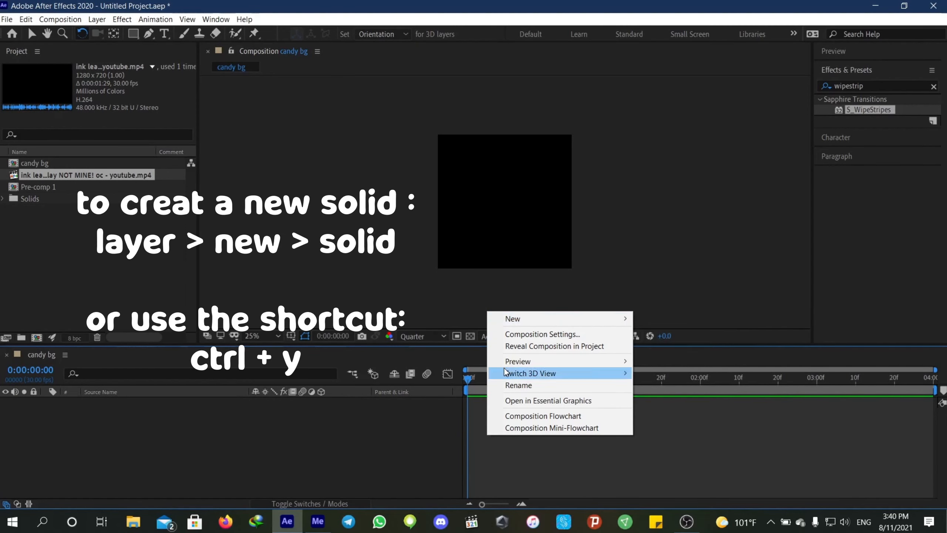
{"action": "mouse_move", "coordinate": [540, 318]}
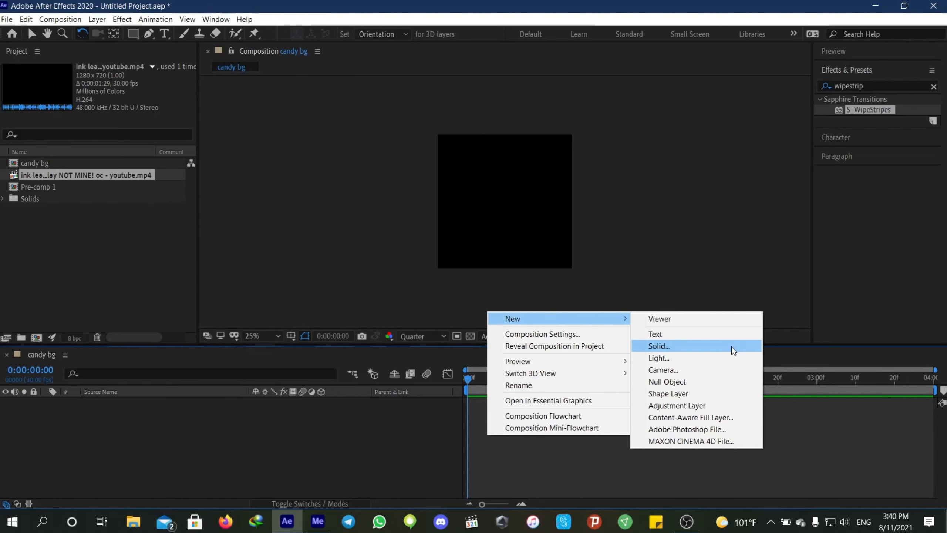
{"action": "left_click", "coordinate": [687, 346]}
{"action": "left_click", "coordinate": [652, 387]}
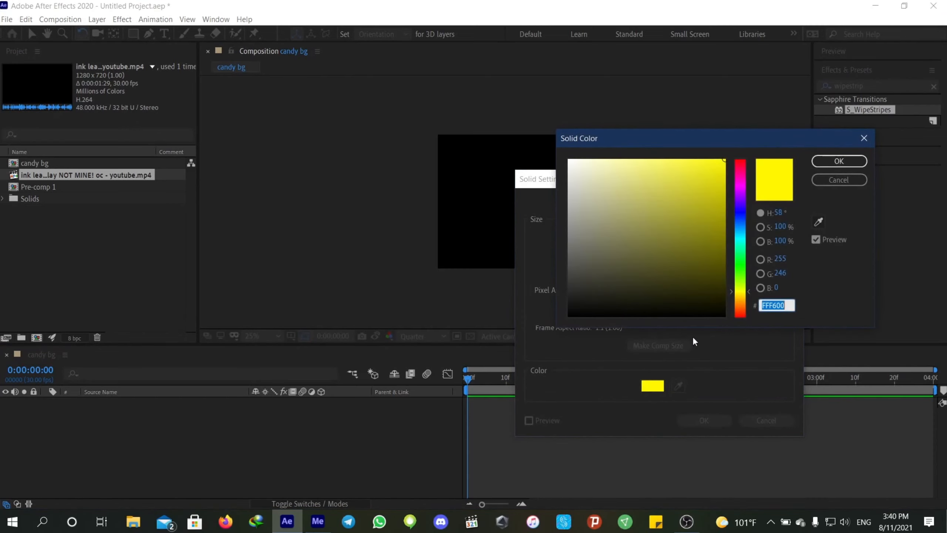
{"action": "left_click", "coordinate": [740, 237]}
{"action": "left_click_drag", "start_coordinate": [718, 190], "coordinate": [743, 191]}
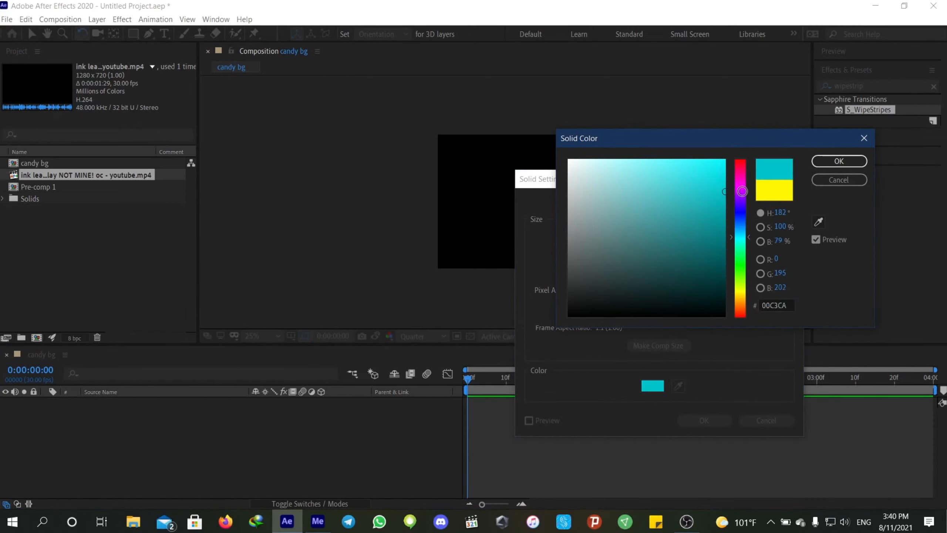
{"action": "left_click", "coordinate": [839, 162]}
{"action": "left_click", "coordinate": [704, 420]}
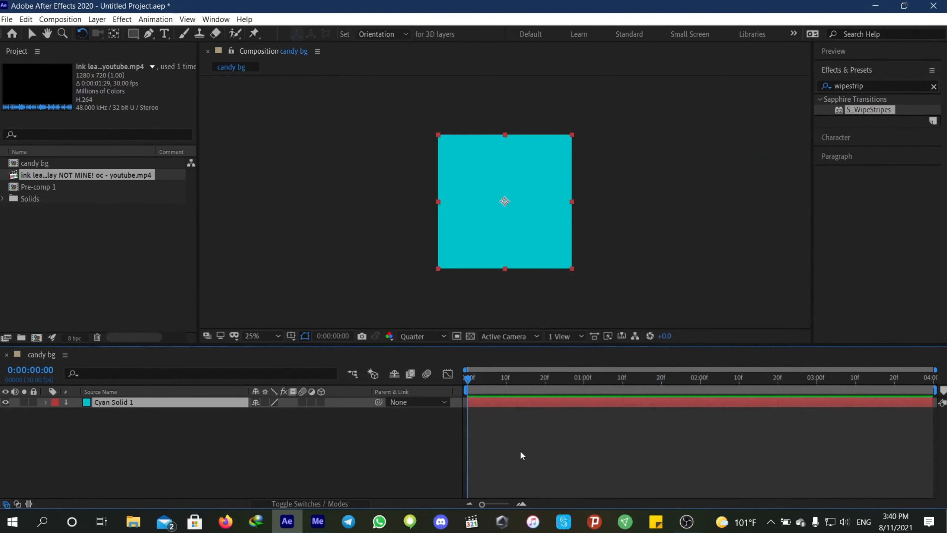
{"action": "left_click", "coordinate": [497, 440]}
{"action": "left_click", "coordinate": [468, 403]}
{"action": "left_click", "coordinate": [492, 427]}
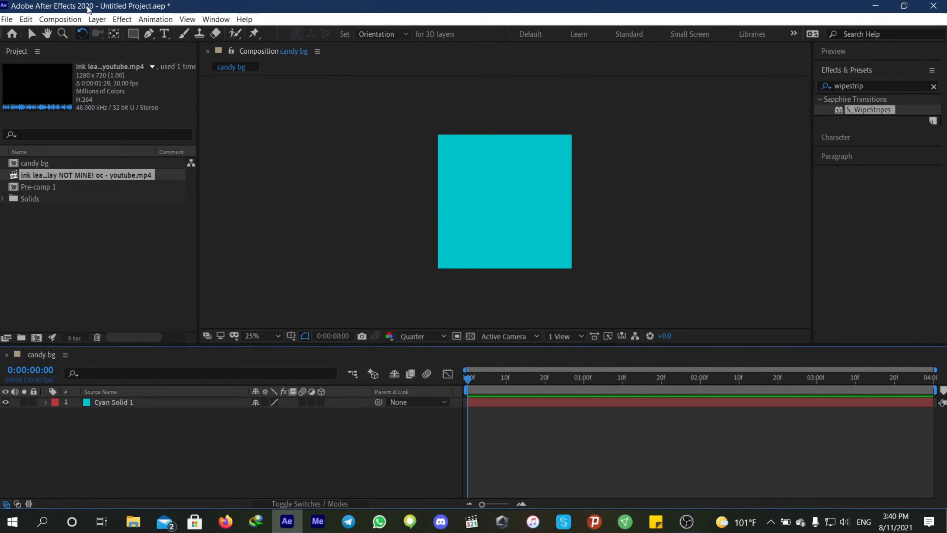
- Add a new solid layer in pure white above the cyan solid in the candy bg composition
{"action": "right_click", "coordinate": [475, 422]}
{"action": "mouse_move", "coordinate": [612, 305]}
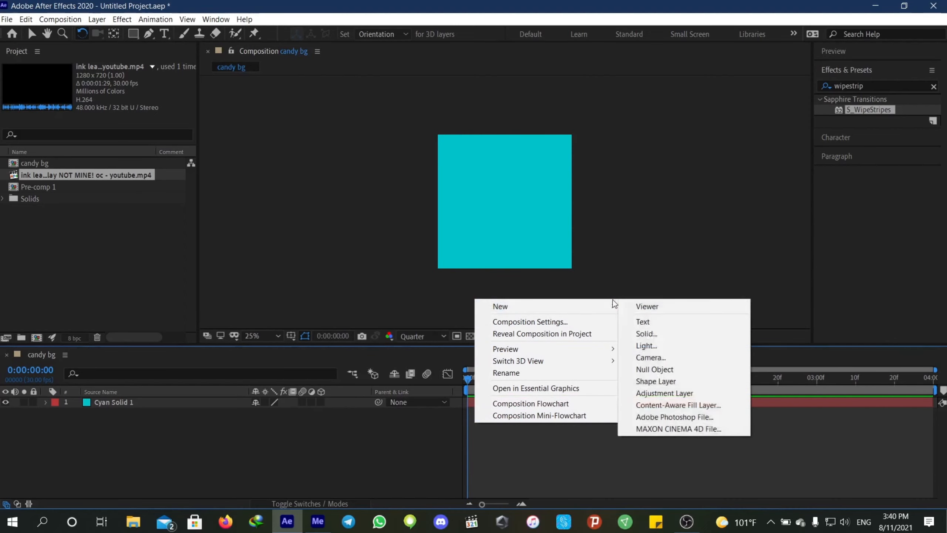
{"action": "left_click", "coordinate": [651, 334]}
{"action": "left_click", "coordinate": [648, 386]}
{"action": "left_click", "coordinate": [575, 234]}
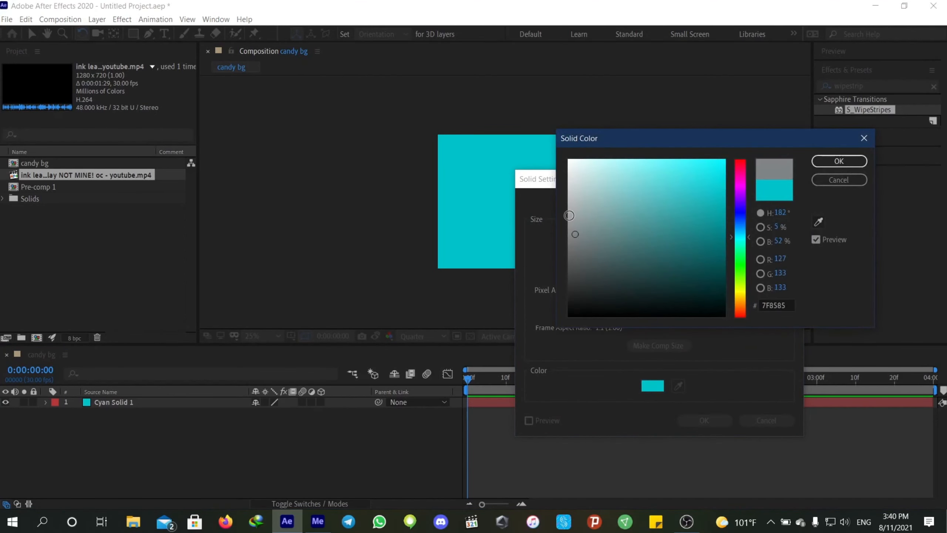
{"action": "left_click_drag", "start_coordinate": [569, 215], "coordinate": [568, 159]}
{"action": "left_click", "coordinate": [846, 160]}
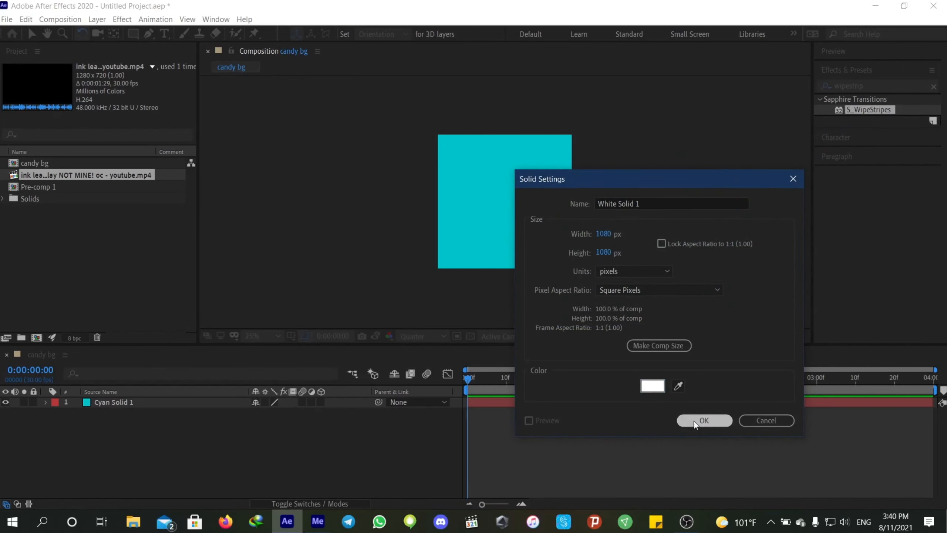
{"action": "left_click", "coordinate": [693, 420]}
- Find the S_WipeDots effect by searching for "wipedot" and apply it to the white solid
{"action": "left_click", "coordinate": [880, 86]}
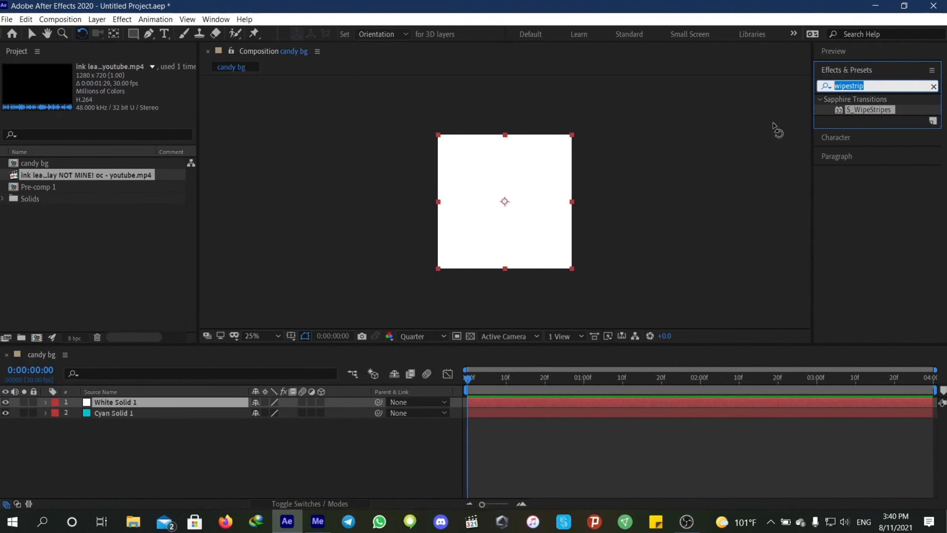
{"action": "type", "text": "wipedot"}
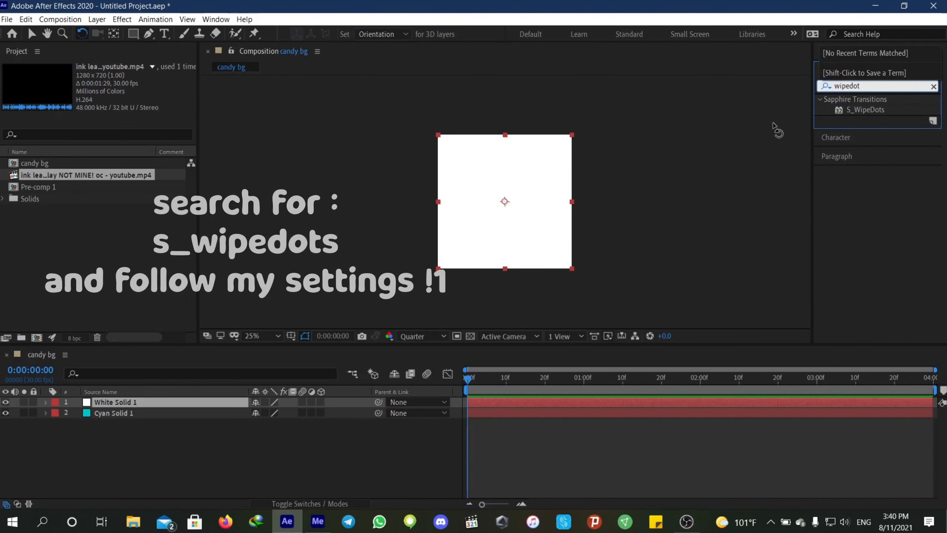
{"action": "left_click", "coordinate": [868, 110]}
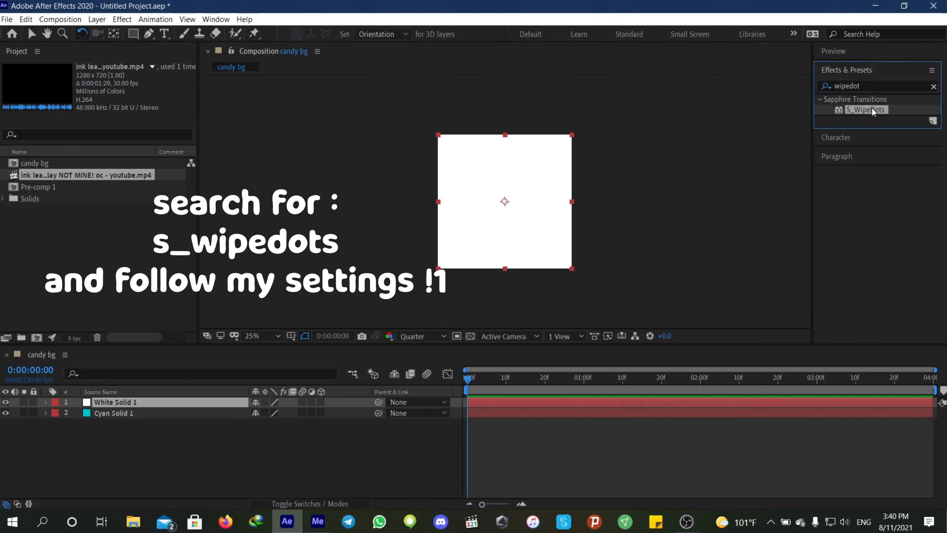
{"action": "double_click", "coordinate": [868, 109]}
{"action": "key", "text": "v"}
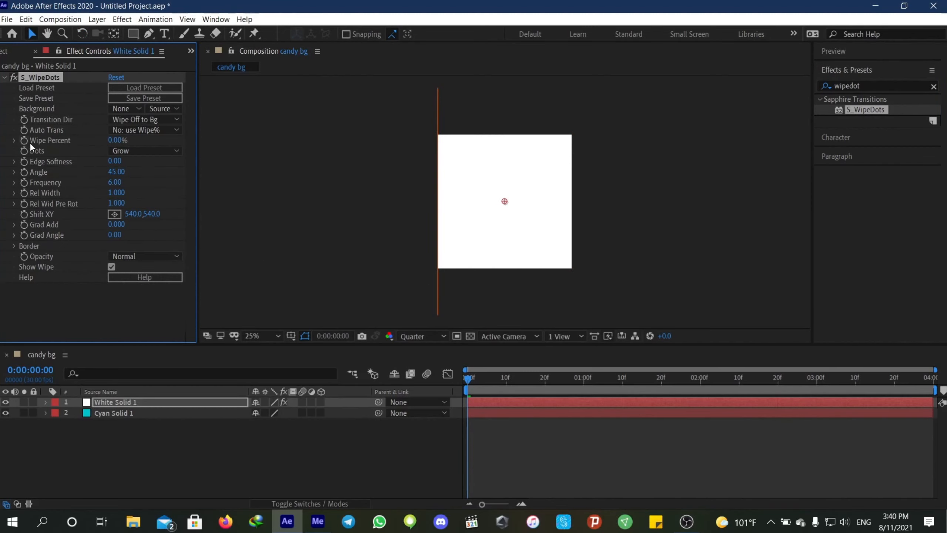
- Set the S_WipeDots Wipe Percent to 77% and Frequency to 22.50 for small white dots over cyan, and deselect the layer
{"action": "left_click_drag", "start_coordinate": [114, 141], "coordinate": [158, 149]}
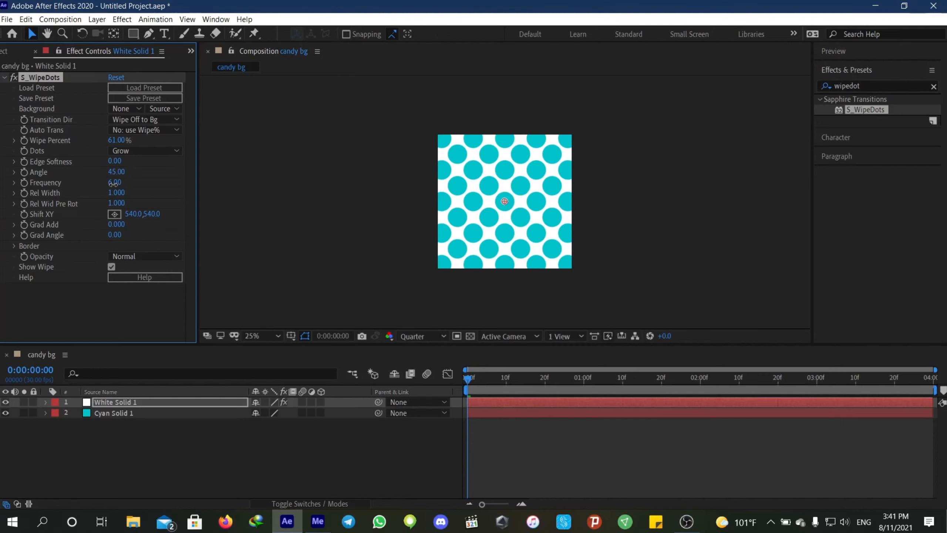
{"action": "left_click_drag", "start_coordinate": [113, 183], "coordinate": [222, 191]}
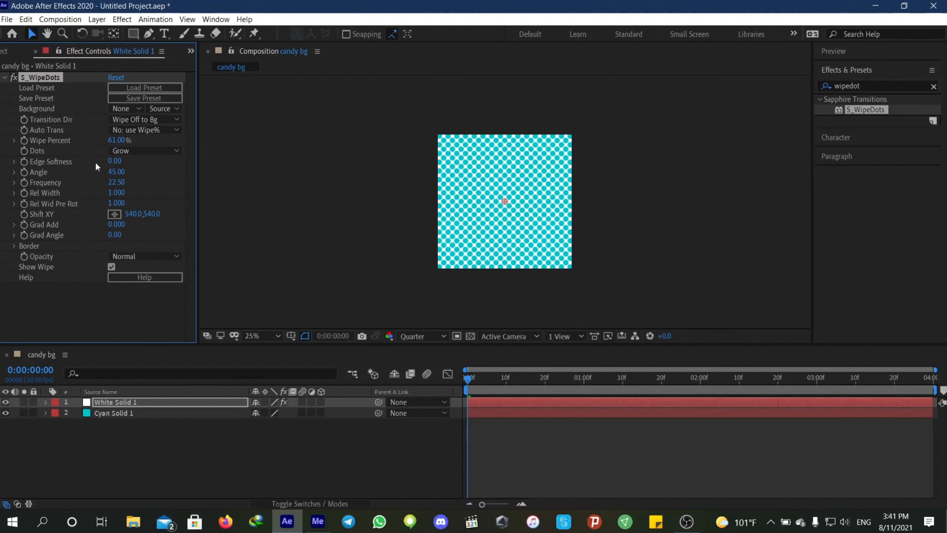
{"action": "left_click_drag", "start_coordinate": [119, 140], "coordinate": [133, 140]}
{"action": "left_click", "coordinate": [489, 448]}
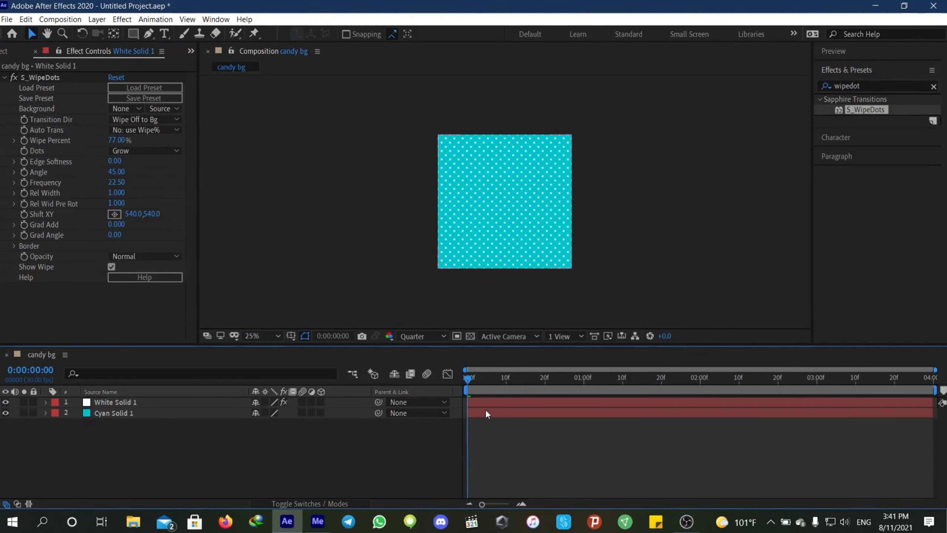
- Animate the S_WipeDots Angle with a keyframe at the start and one of 132.00 at 0:00:03:29, and preview the rotation
{"action": "left_click", "coordinate": [23, 172]}
{"action": "left_click_drag", "start_coordinate": [473, 377], "coordinate": [930, 377]}
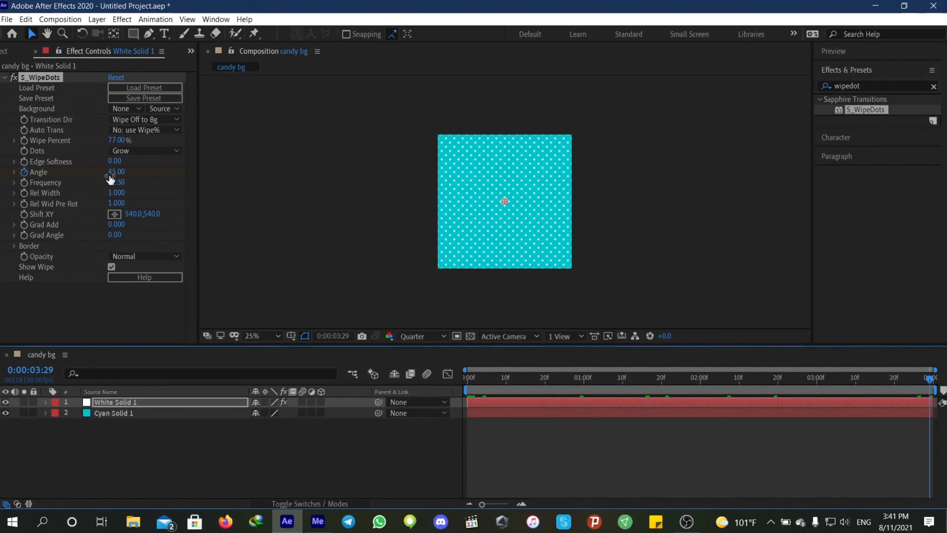
{"action": "left_click_drag", "start_coordinate": [109, 176], "coordinate": [180, 179]}
{"action": "key", "text": "space"}
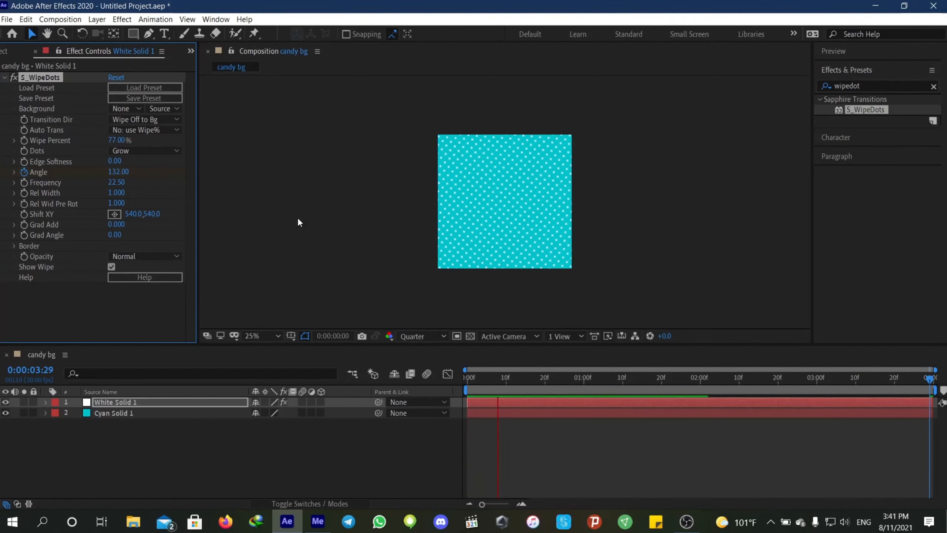